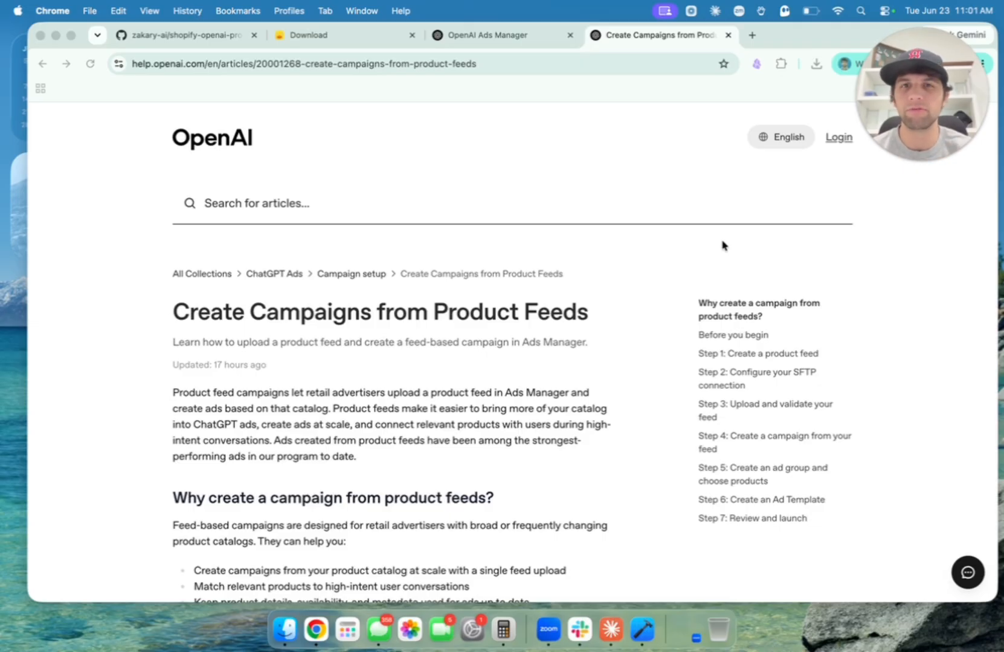
Highlight the feed documentation's requirement of at least 1,000 products.
{"action": "scroll", "coordinate": [722, 245], "scroll_direction": "down", "scroll_amount": 1}
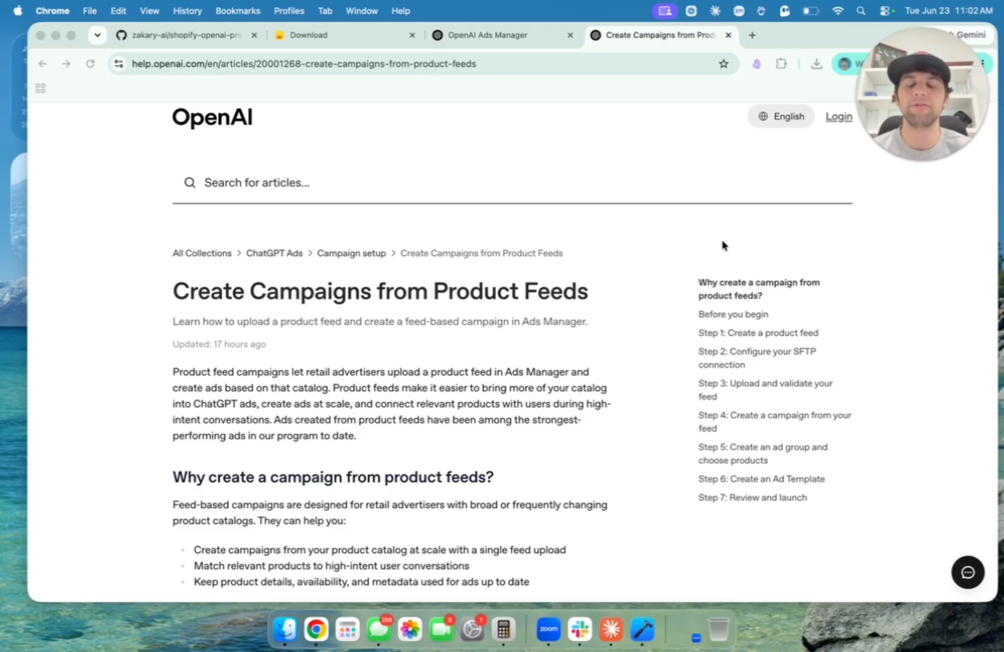
{"action": "scroll", "coordinate": [567, 291], "scroll_direction": "down", "scroll_amount": 5}
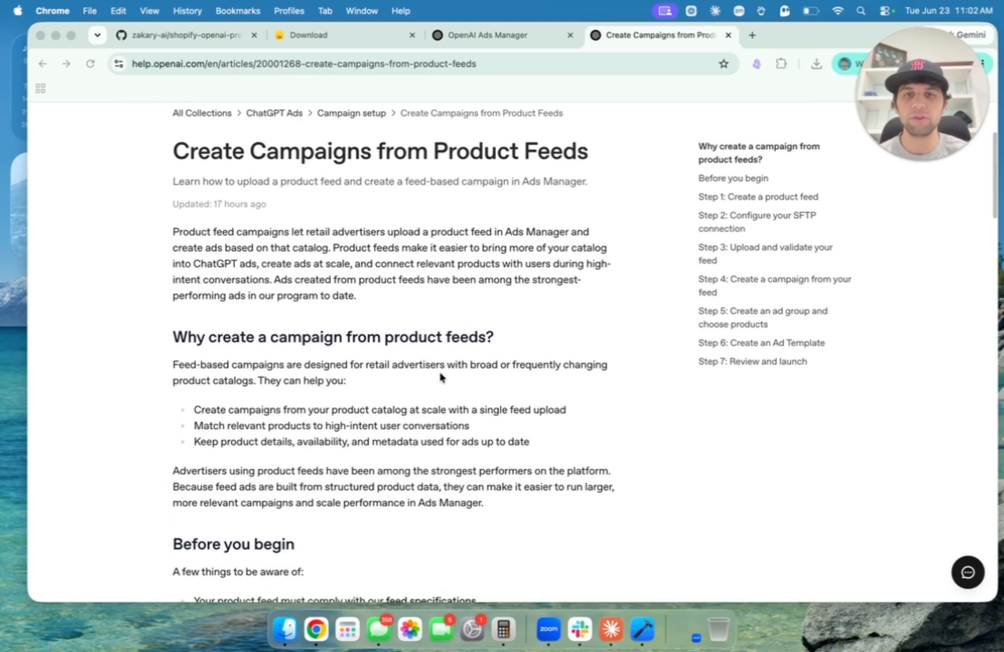
{"action": "scroll", "coordinate": [440, 377], "scroll_direction": "down", "scroll_amount": 3}
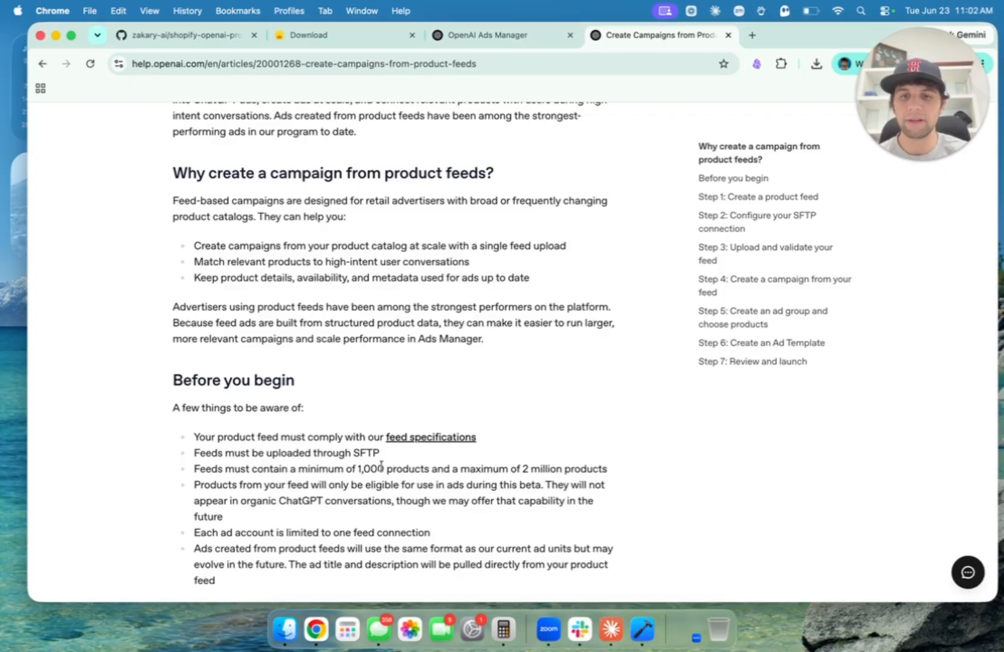
{"action": "left_click_drag", "start_coordinate": [304, 469], "coordinate": [423, 466]}
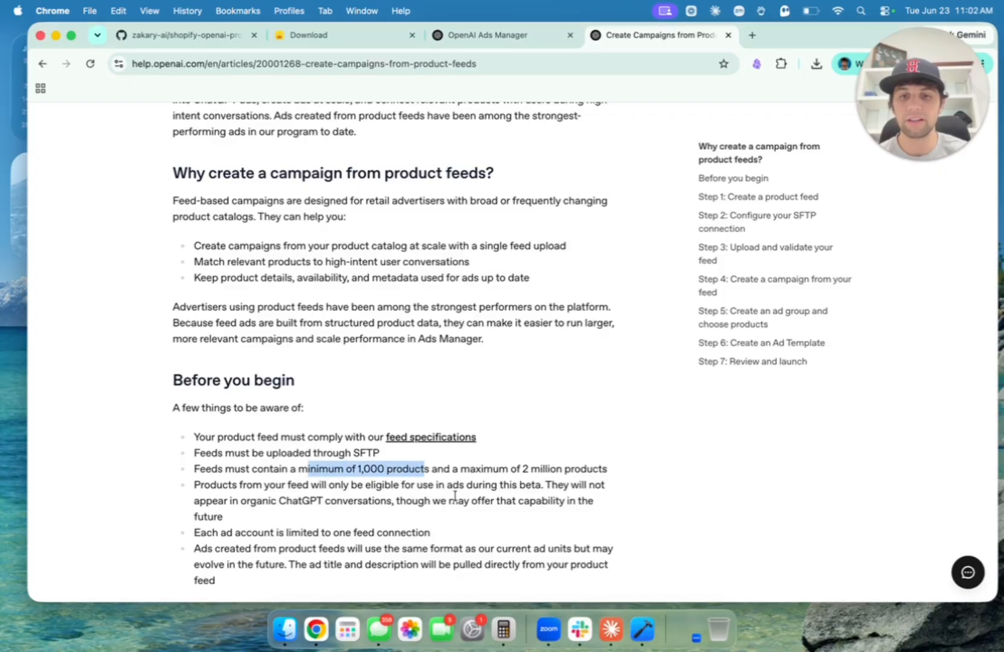
{"action": "scroll", "coordinate": [454, 495], "scroll_direction": "down", "scroll_amount": 1}
{"action": "left_click_drag", "start_coordinate": [460, 428], "coordinate": [545, 429]}
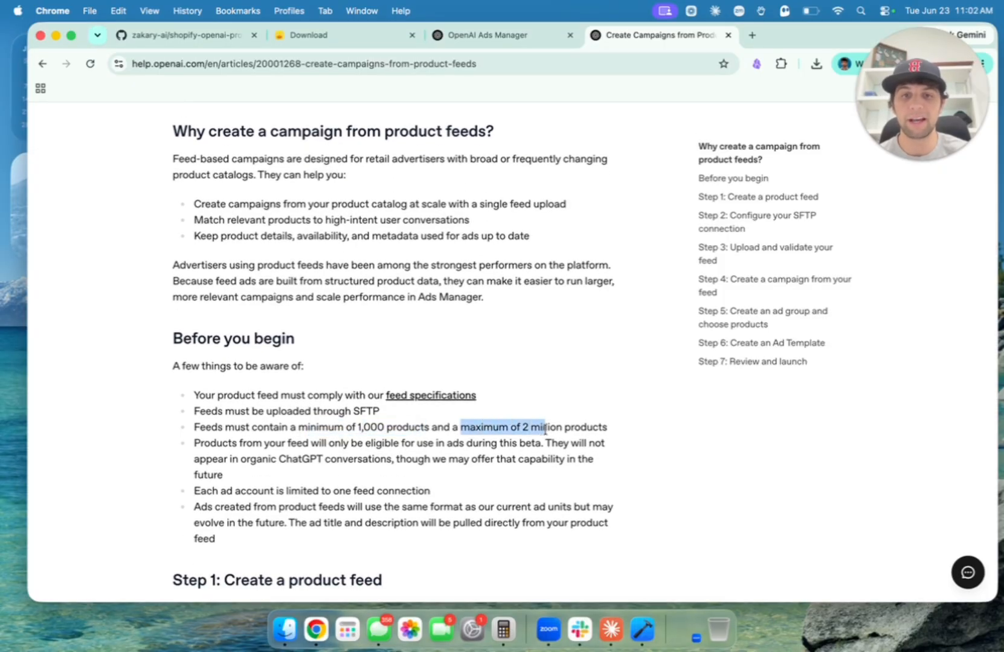
{"action": "left_click", "coordinate": [457, 479]}
Highlight the notes that ads share one format, may evolve, and take text from the product feed.
{"action": "scroll", "coordinate": [259, 437], "scroll_direction": "down", "scroll_amount": 1}
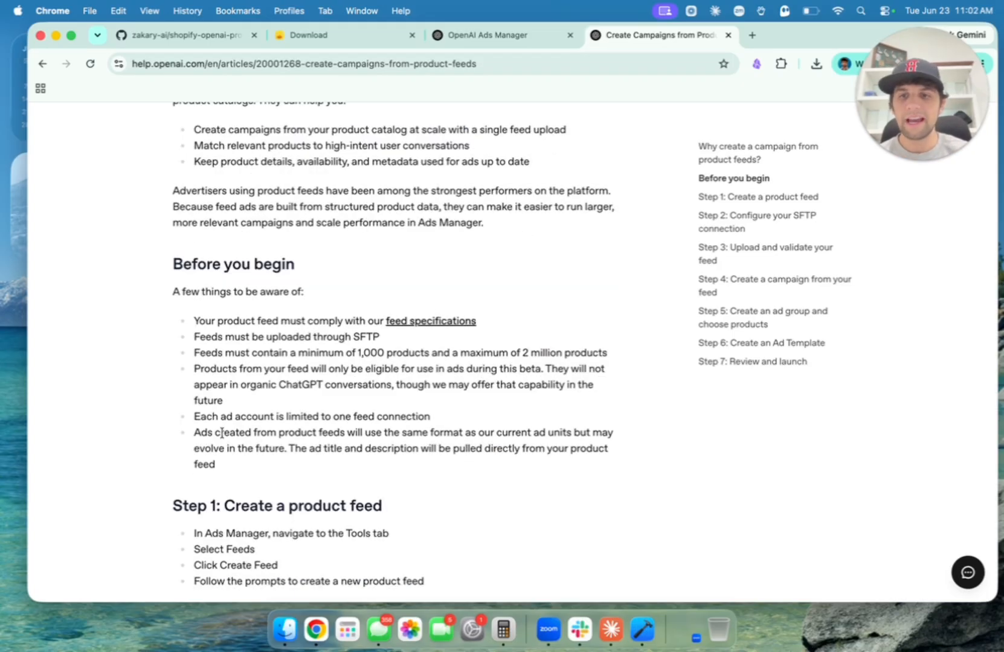
{"action": "left_click_drag", "start_coordinate": [408, 433], "coordinate": [542, 433]}
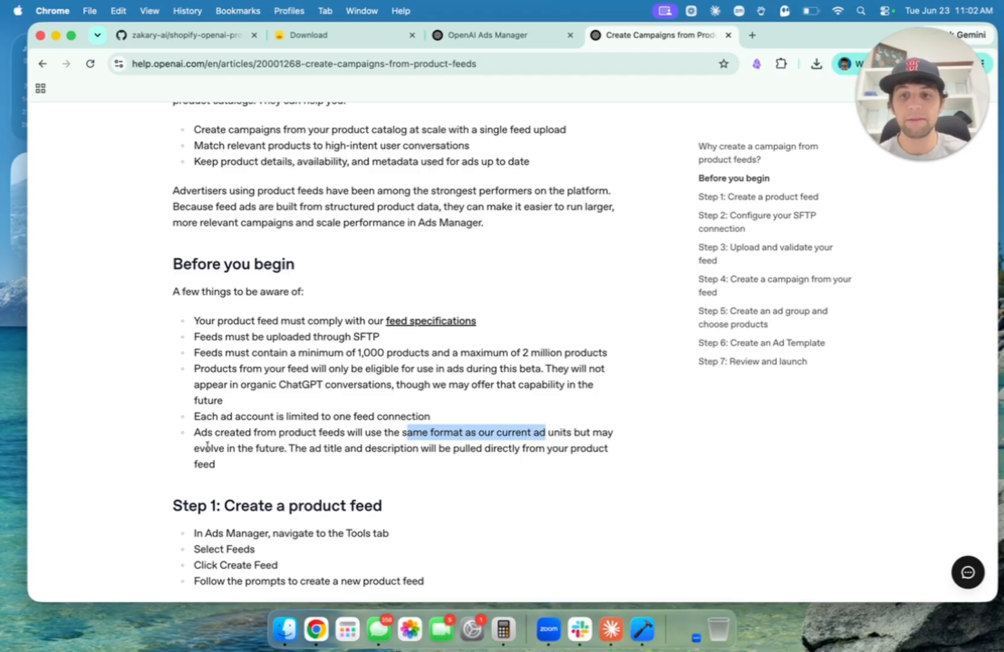
{"action": "left_click_drag", "start_coordinate": [200, 449], "coordinate": [422, 450]}
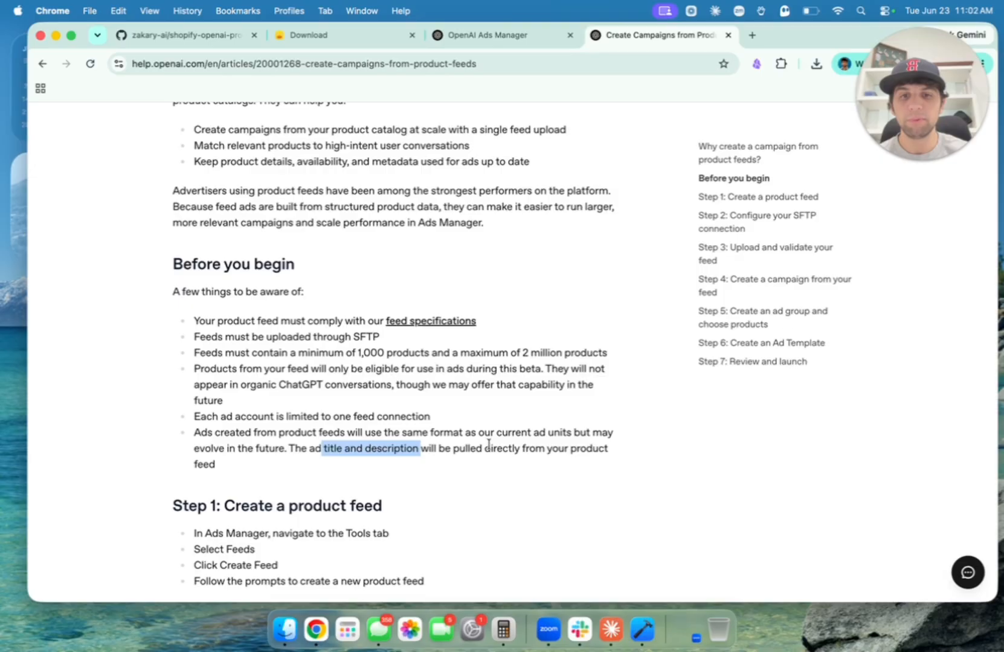
{"action": "left_click_drag", "start_coordinate": [490, 448], "coordinate": [605, 450]}
{"action": "left_click_drag", "start_coordinate": [177, 470], "coordinate": [218, 465]}
{"action": "left_click", "coordinate": [312, 436]}
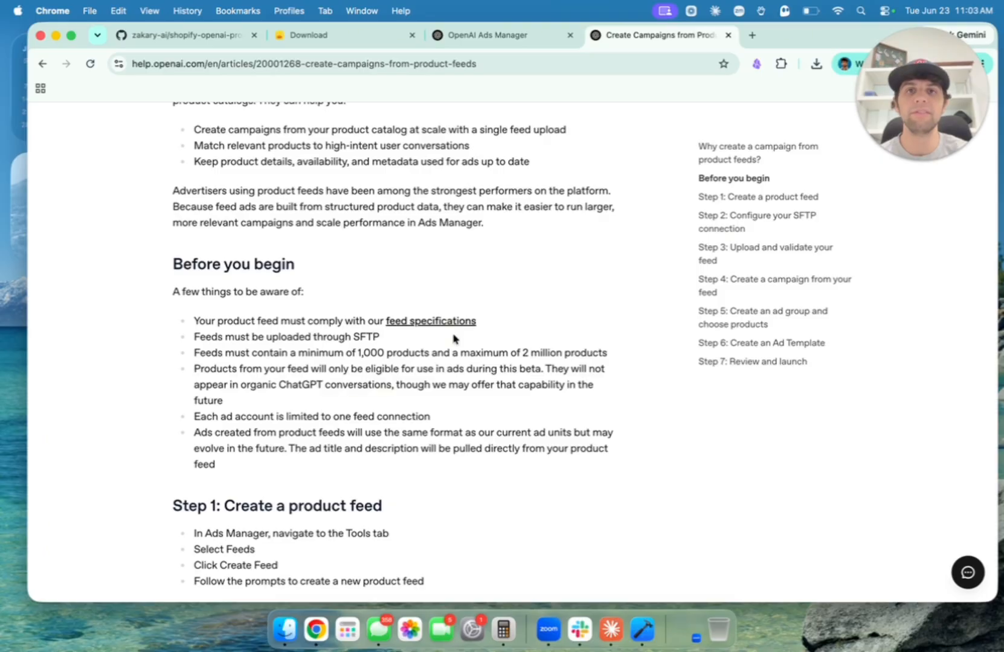
{"action": "scroll", "coordinate": [381, 237], "scroll_direction": "up", "scroll_amount": 7}
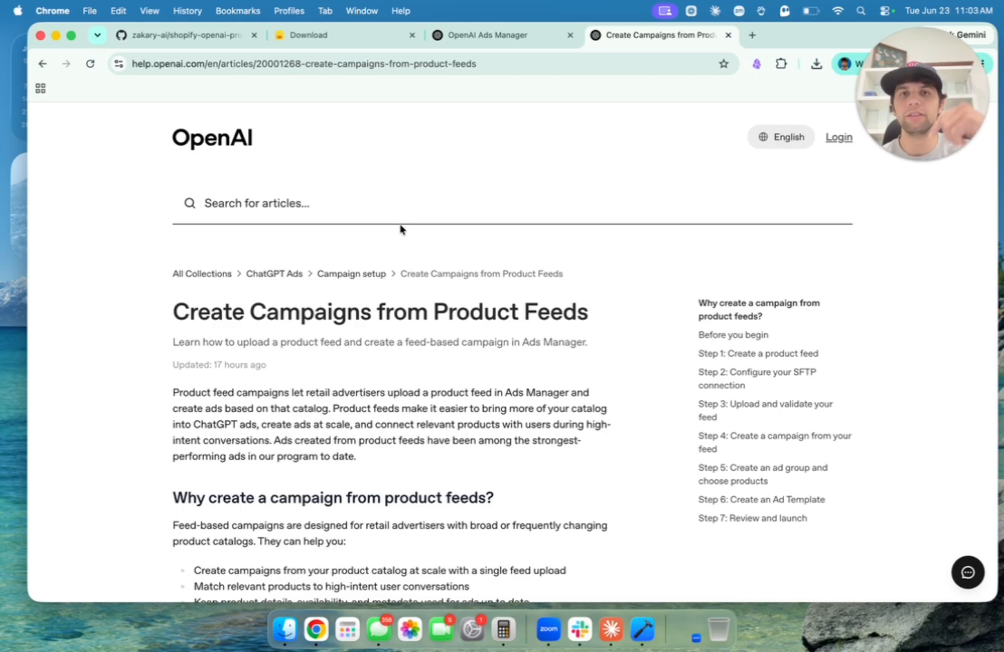
Download the shopify-openai-product-feed repository as a ZIP file.
{"action": "left_click", "coordinate": [194, 31]}
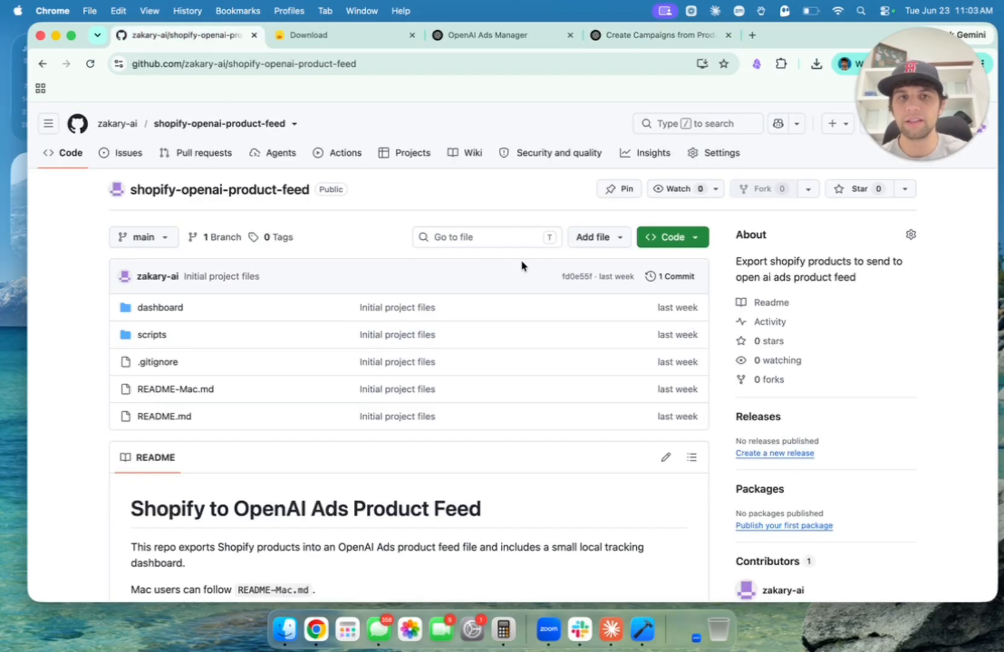
{"action": "left_click", "coordinate": [695, 240]}
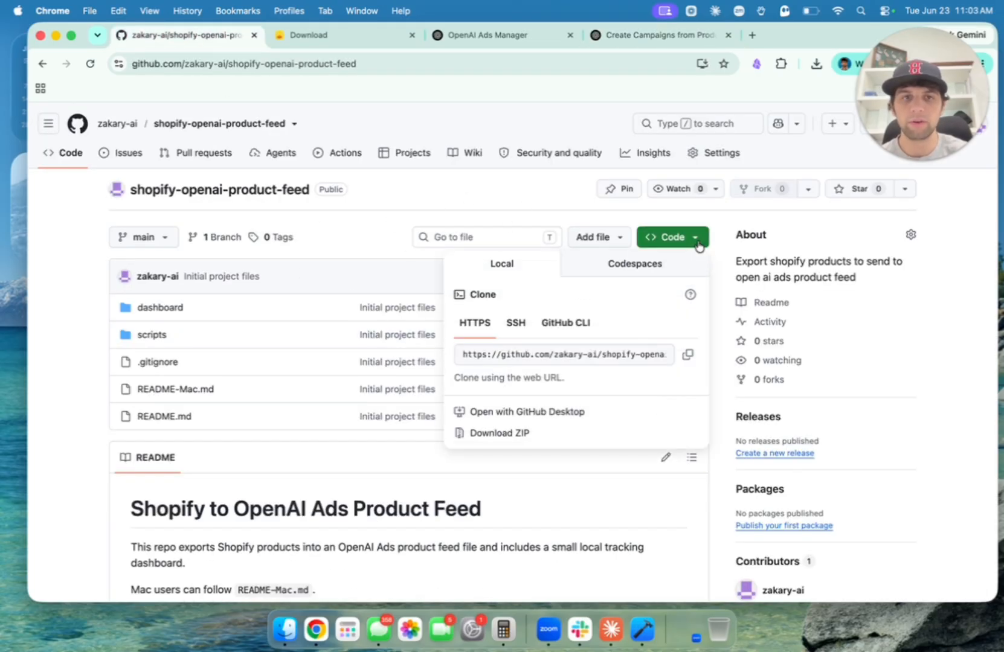
{"action": "left_click", "coordinate": [546, 442]}
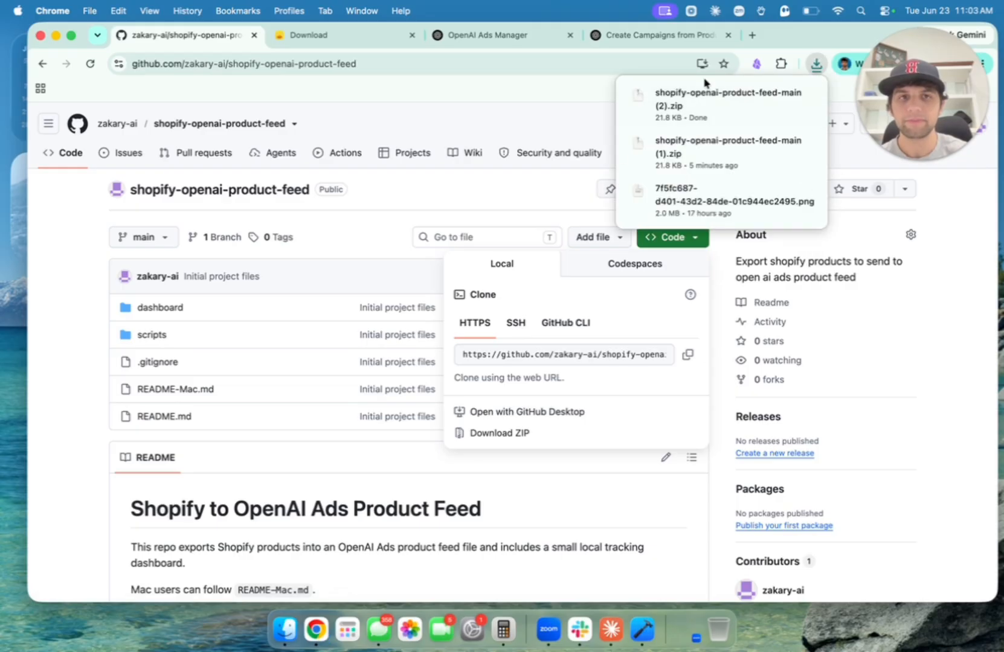
{"action": "left_click", "coordinate": [381, 123]}
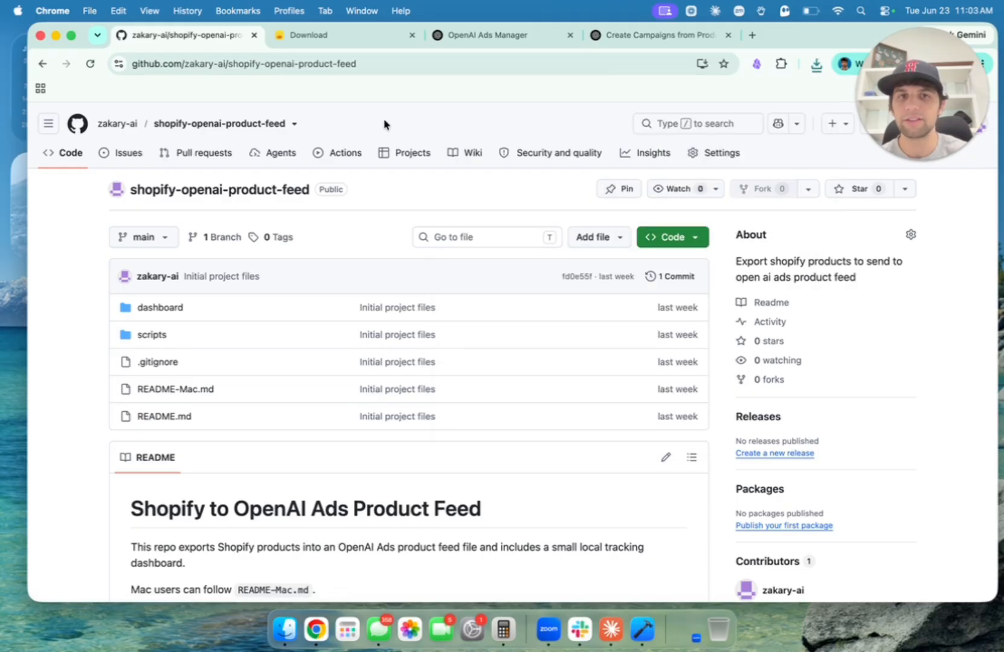
Start the Cyberduck for macOS download from Cyberduck's download page.
{"action": "left_click", "coordinate": [359, 38]}
{"action": "scroll", "coordinate": [372, 277], "scroll_direction": "up", "scroll_amount": 3}
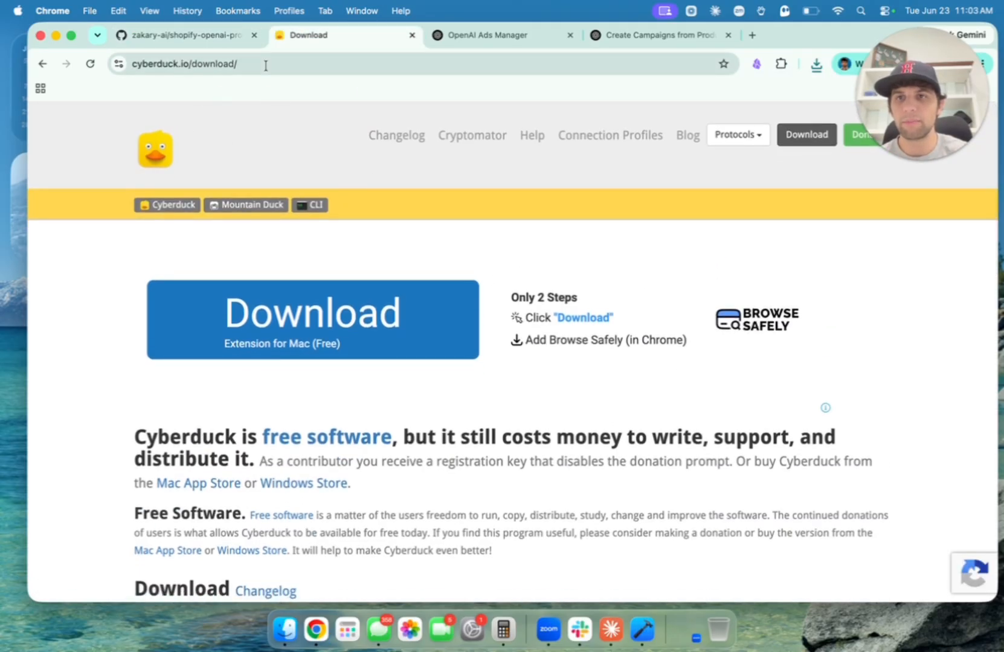
{"action": "scroll", "coordinate": [301, 118], "scroll_direction": "down", "scroll_amount": 5}
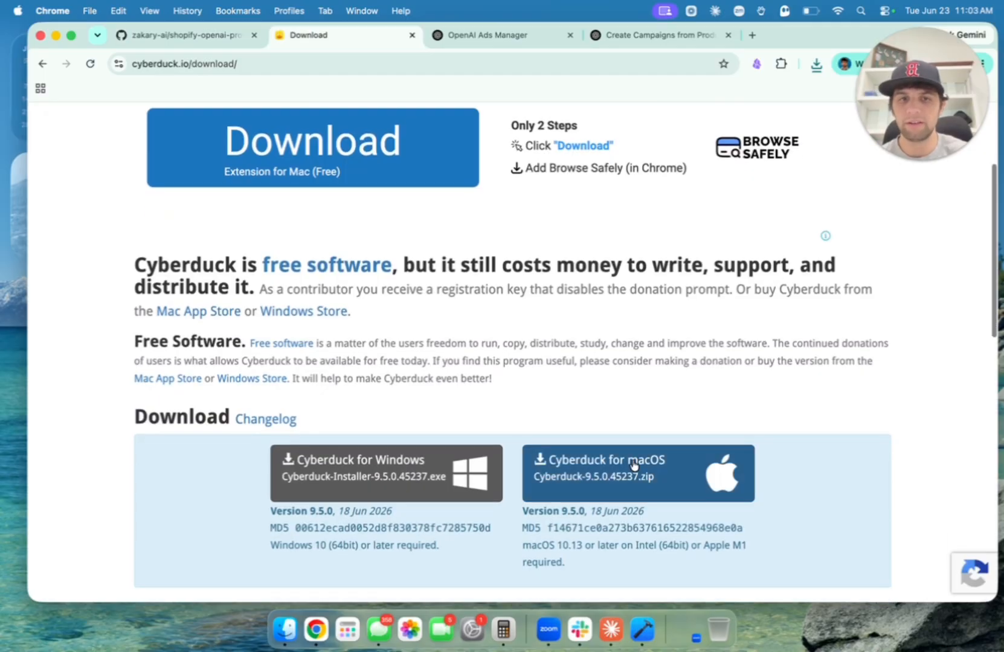
{"action": "left_click", "coordinate": [634, 465]}
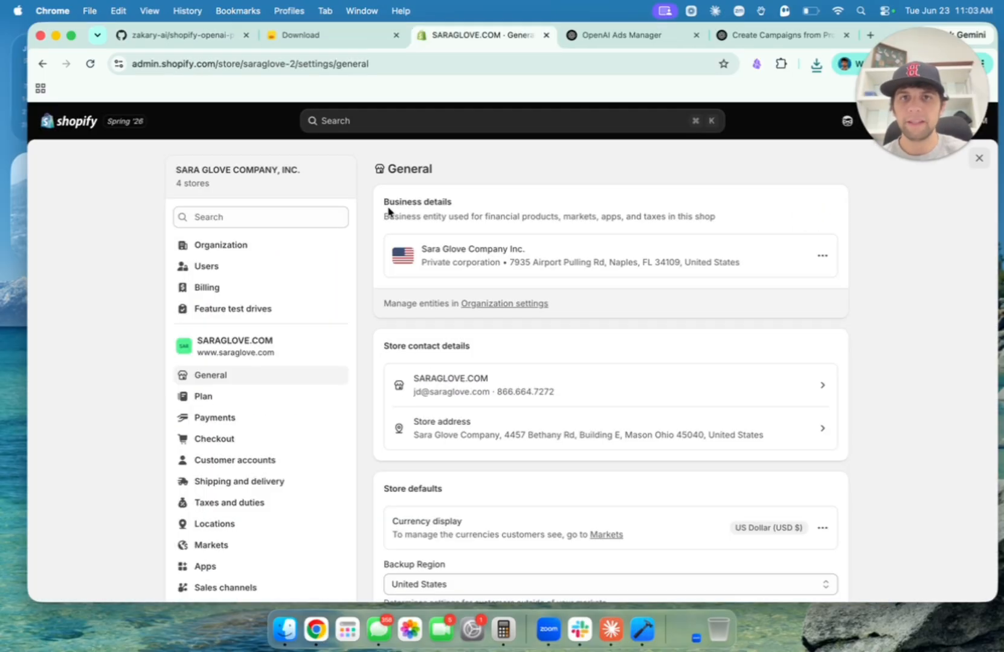
Go from Settings to Apps, then Develop apps, and follow Build apps in Dev Dashboard.
{"action": "scroll", "coordinate": [388, 212], "scroll_direction": "down", "scroll_amount": 5}
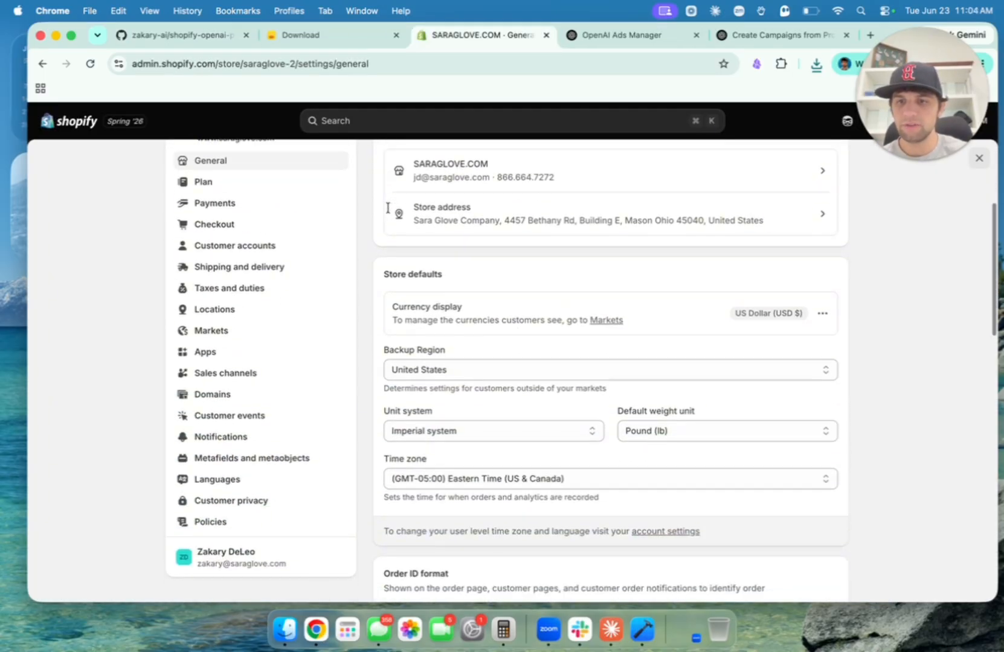
{"action": "left_click", "coordinate": [280, 345]}
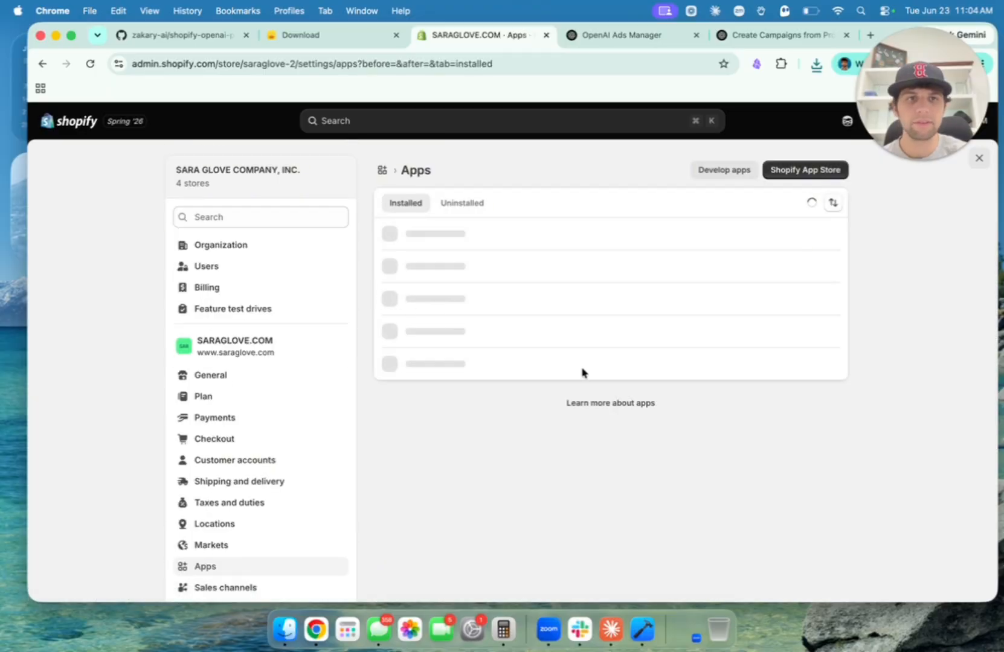
{"action": "left_click", "coordinate": [735, 175]}
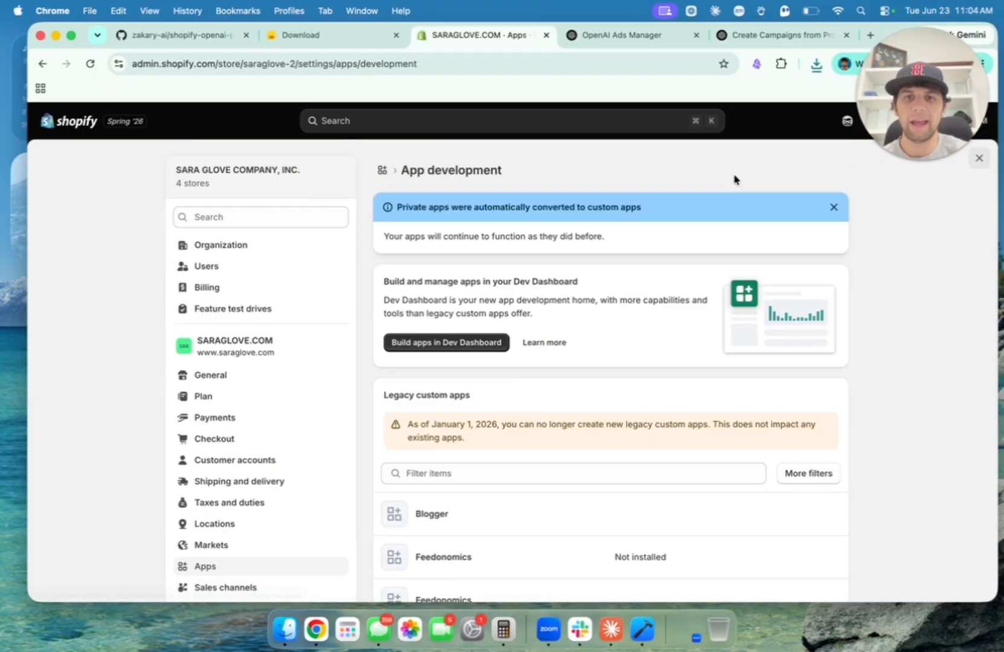
{"action": "scroll", "coordinate": [652, 423], "scroll_direction": "down", "scroll_amount": 2}
{"action": "scroll", "coordinate": [652, 424], "scroll_direction": "up", "scroll_amount": 1}
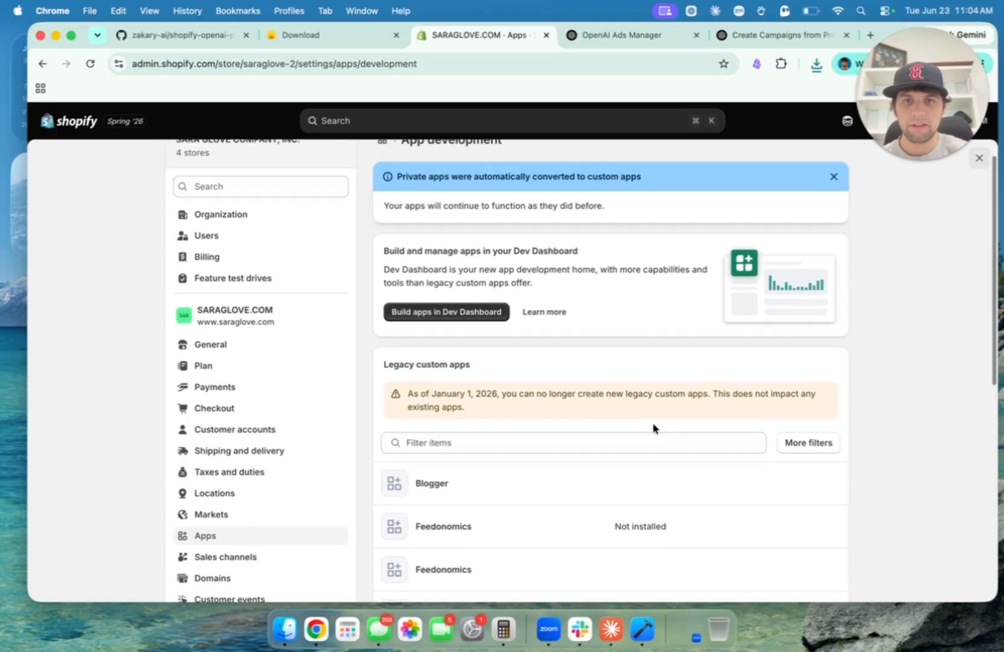
{"action": "left_click", "coordinate": [474, 314]}
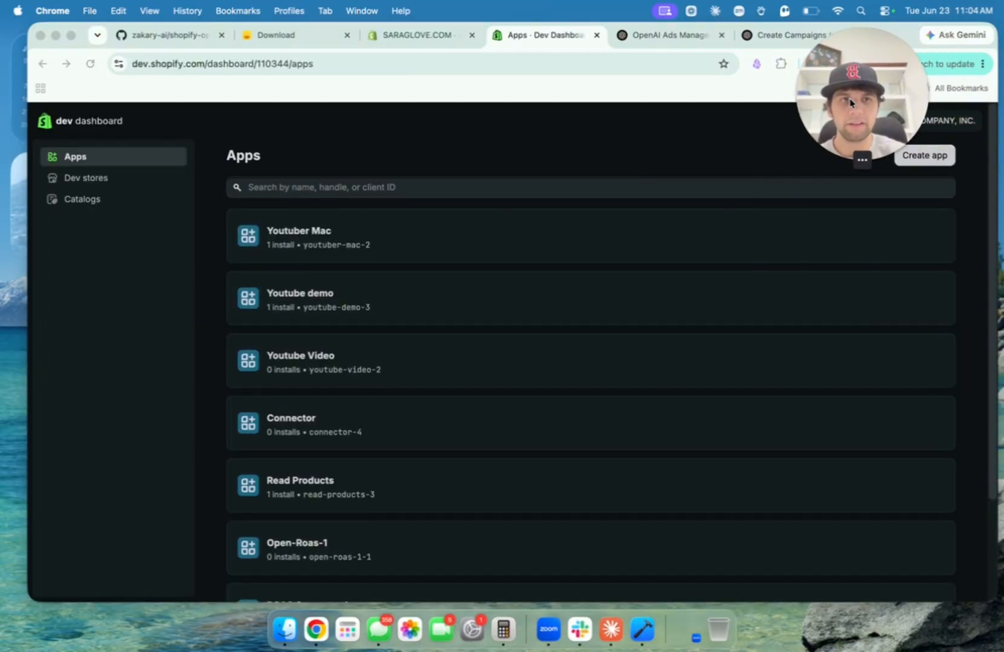
Create a new app named 'Product feeds'.
{"action": "left_click", "coordinate": [952, 162]}
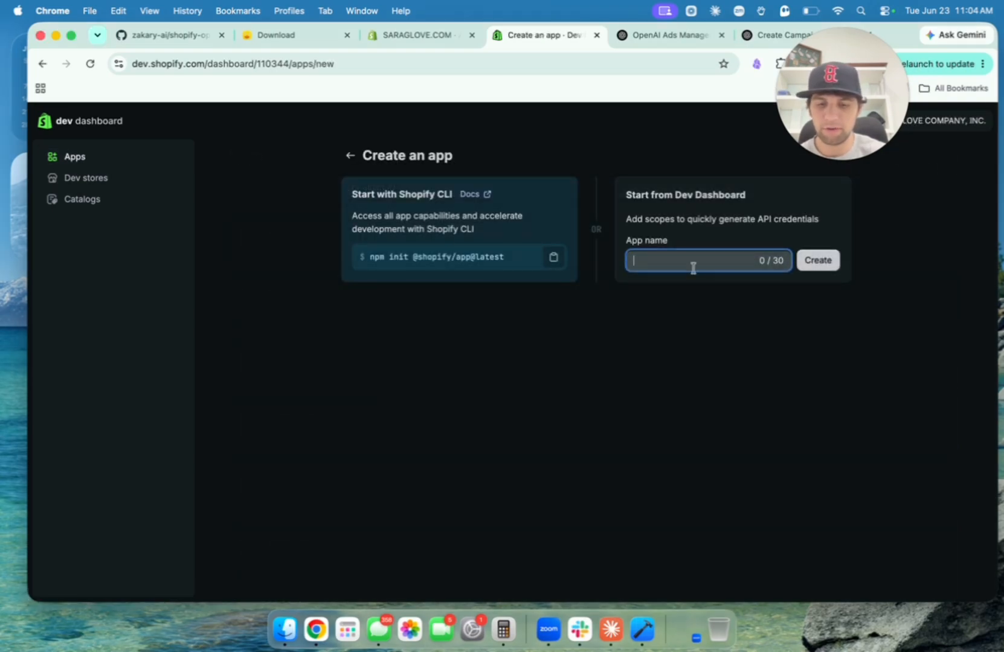
{"action": "type", "text": "Product feeds"}
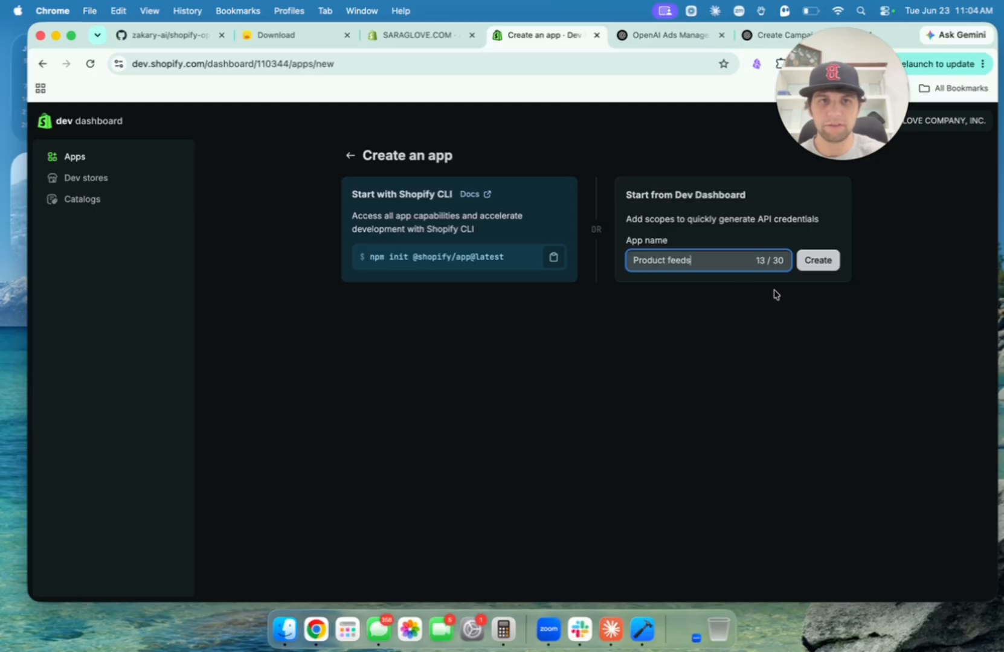
{"action": "left_click", "coordinate": [818, 263]}
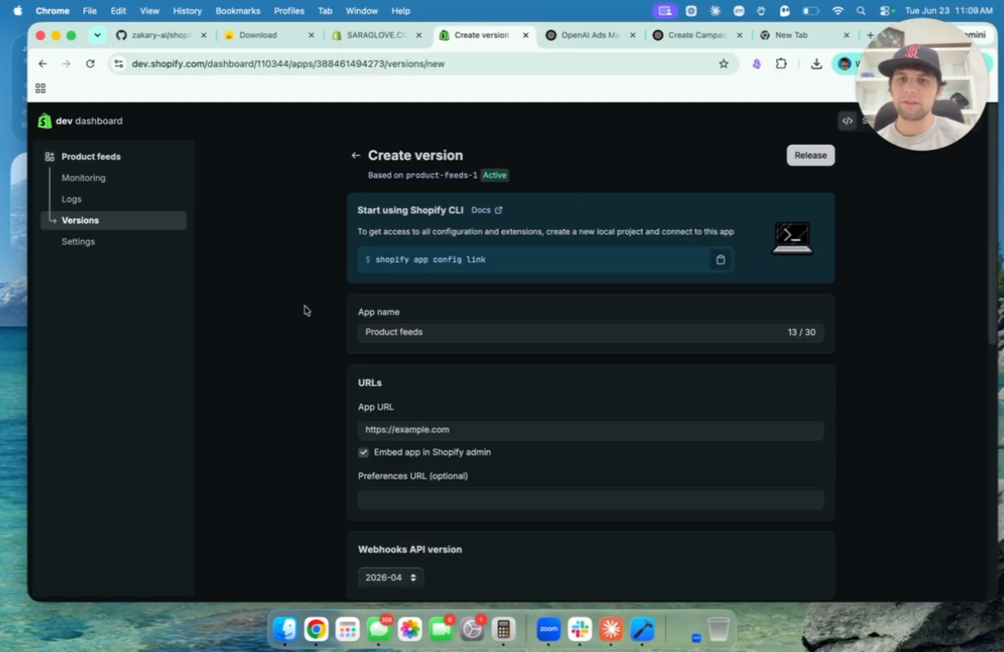
{"action": "scroll", "coordinate": [305, 310], "scroll_direction": "down", "scroll_amount": 2}
{"action": "scroll", "coordinate": [305, 309], "scroll_direction": "down", "scroll_amount": 4}
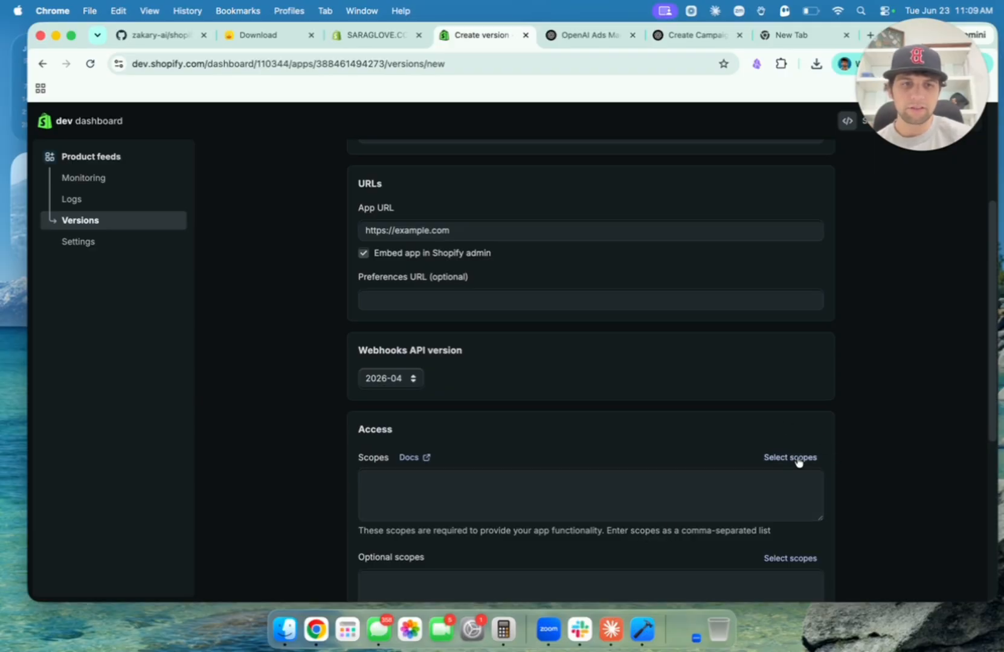
Enter the access scopes read_products,read_orders for the new version.
{"action": "left_click", "coordinate": [591, 486]}
{"action": "scroll", "coordinate": [591, 474], "scroll_direction": "down", "scroll_amount": 1}
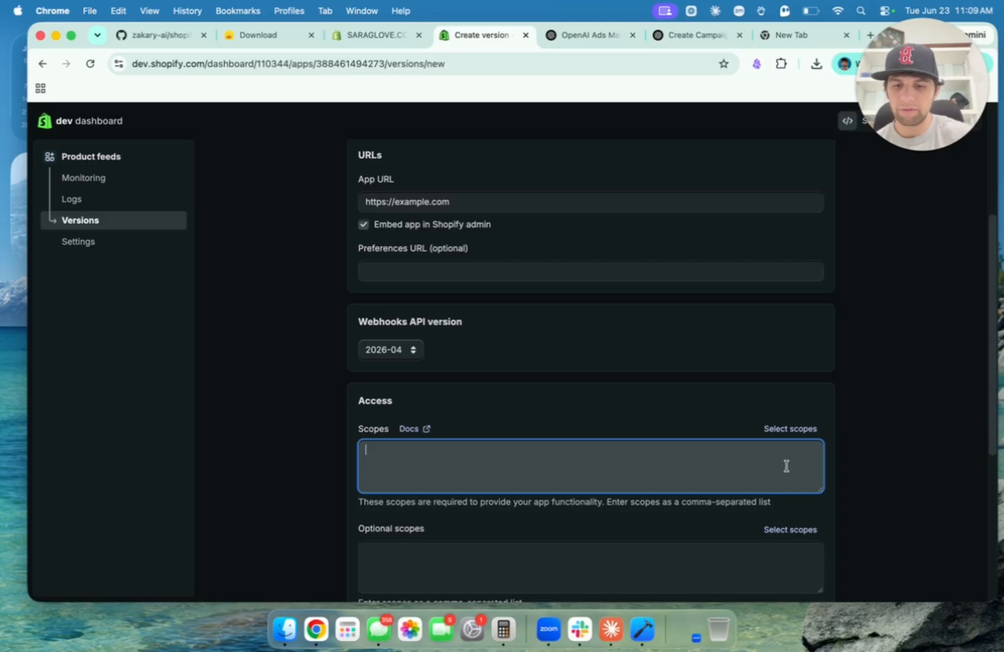
{"action": "type", "text": "read_products,read_orders"}
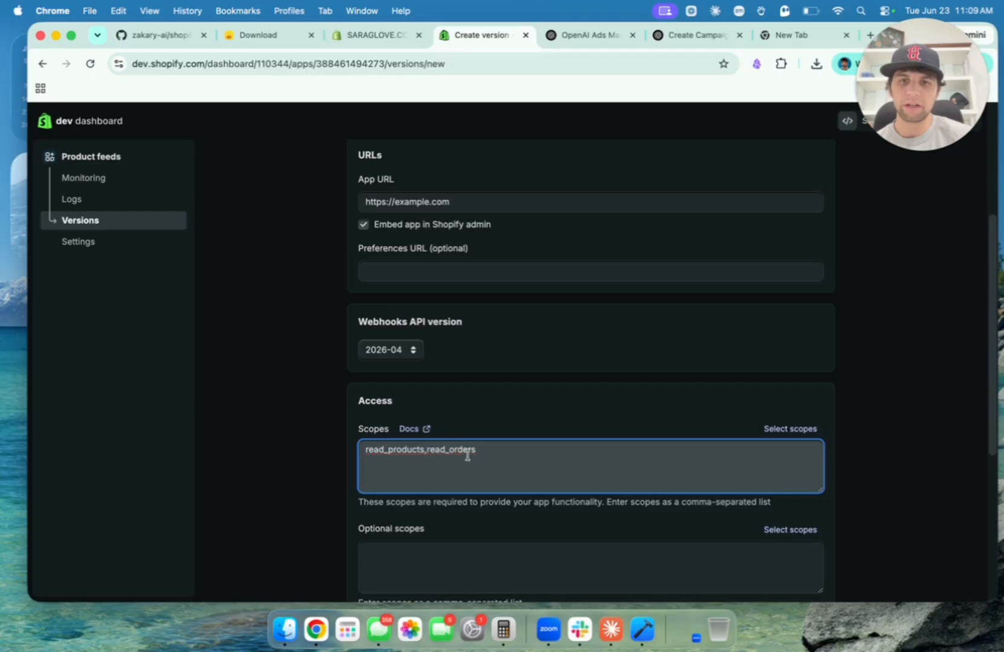
{"action": "key", "text": "super+a"}
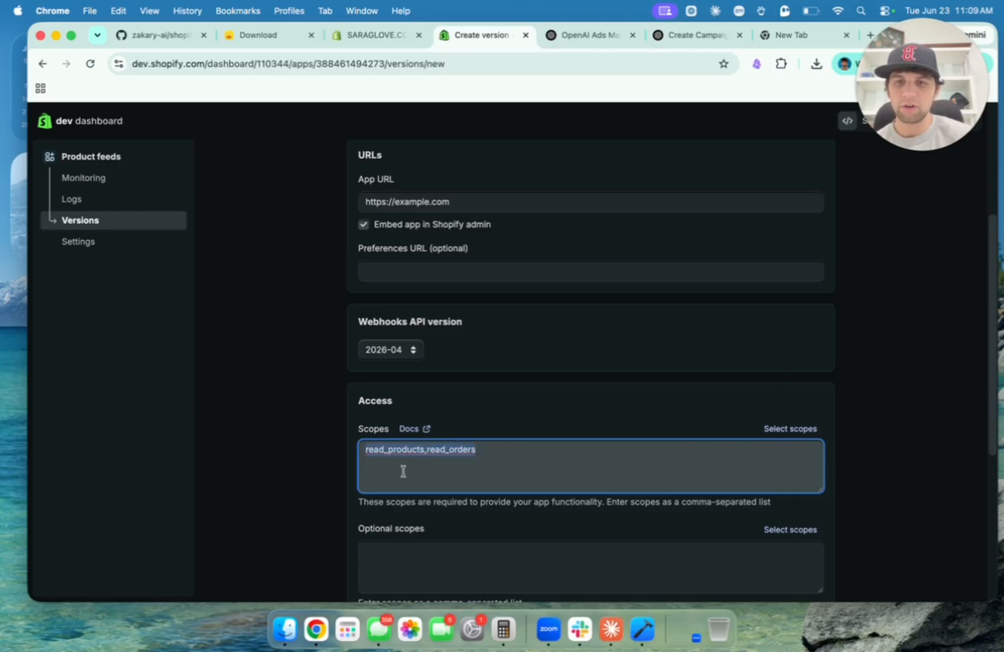
{"action": "left_click", "coordinate": [377, 465]}
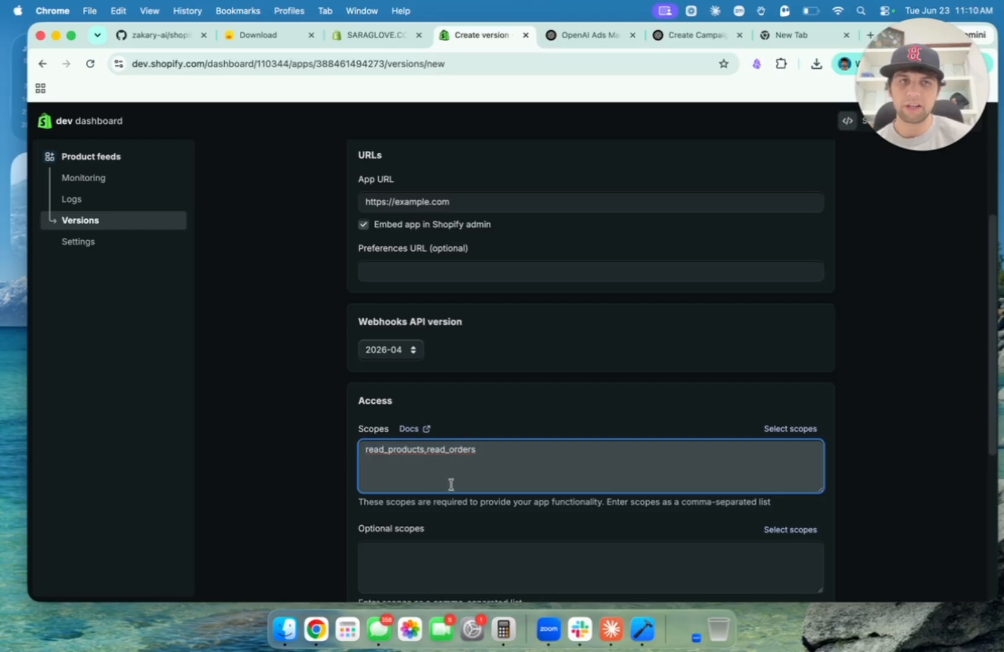
{"action": "scroll", "coordinate": [451, 484], "scroll_direction": "down", "scroll_amount": 5}
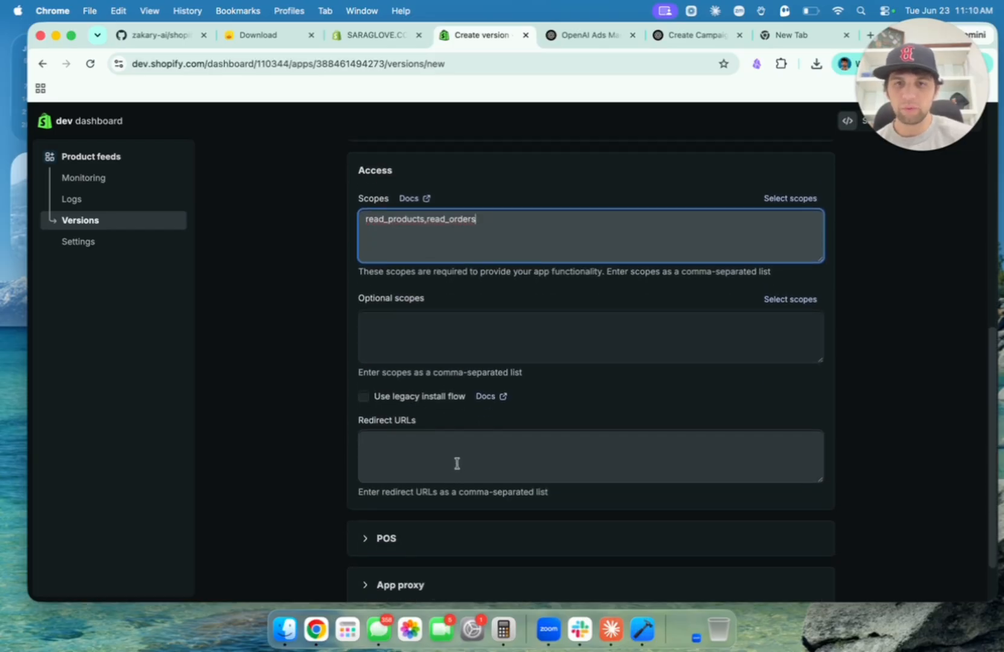
{"action": "left_click", "coordinate": [459, 451]}
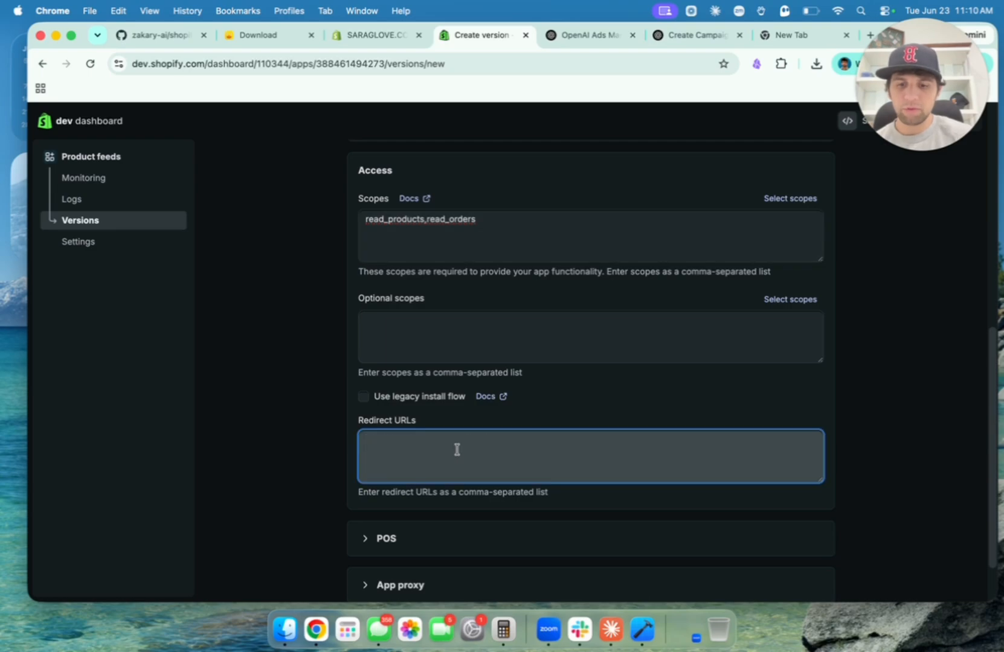
{"action": "type", "text": "http://localhost:3456/callback"}
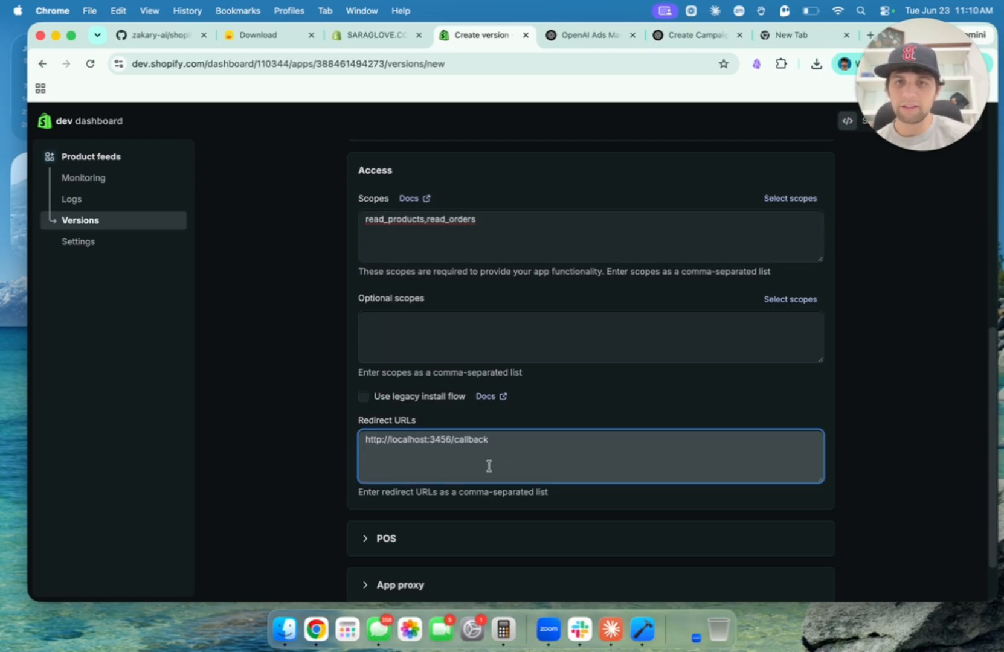
{"action": "left_click_drag", "start_coordinate": [367, 467], "coordinate": [333, 436]}
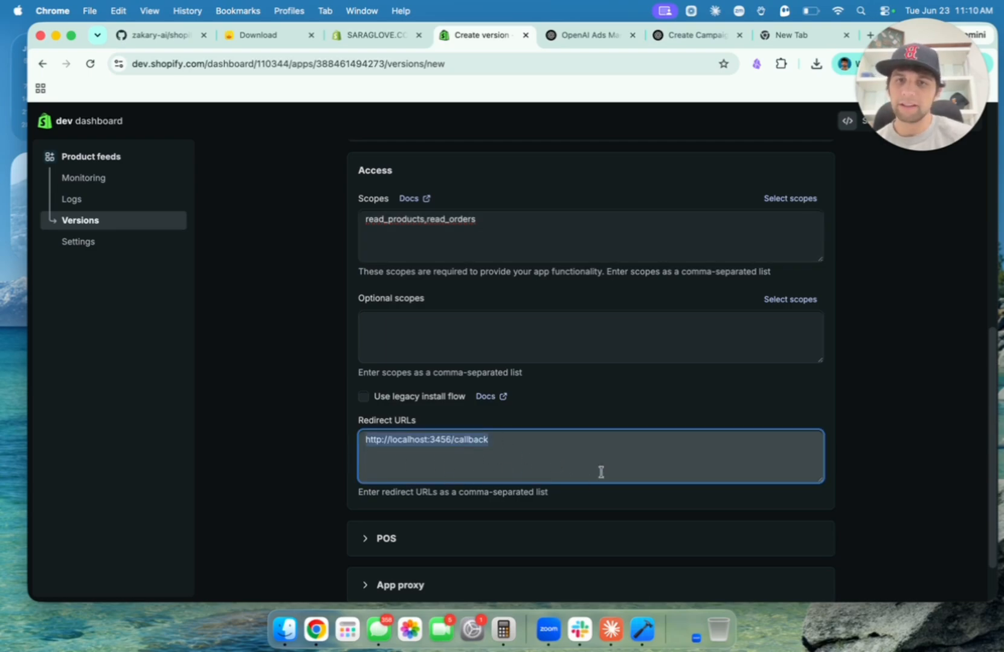
{"action": "left_click", "coordinate": [600, 493]}
{"action": "scroll", "coordinate": [599, 494], "scroll_direction": "down", "scroll_amount": 2}
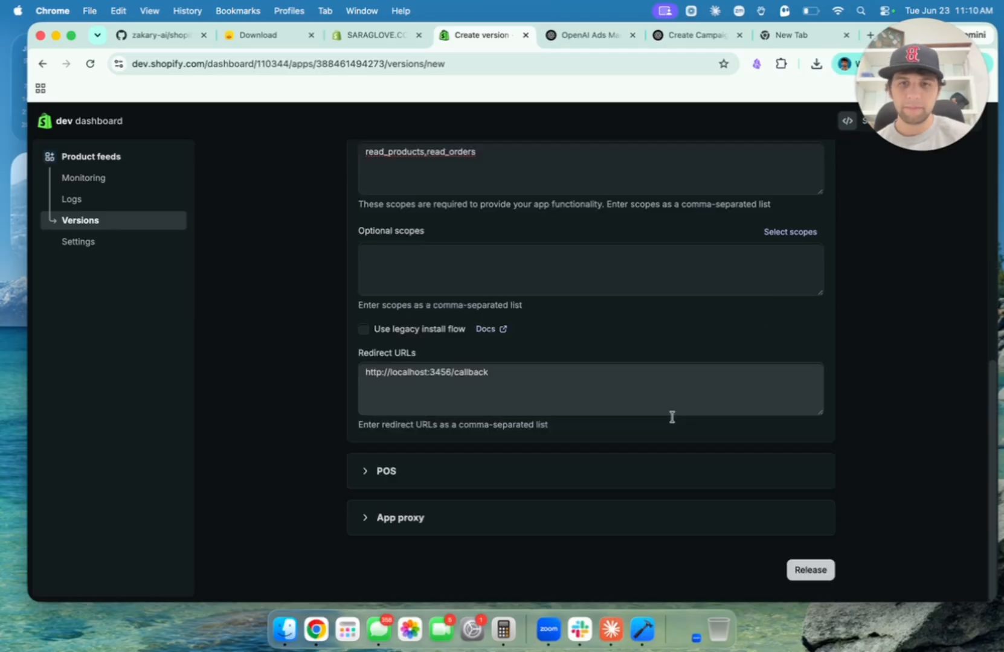
{"action": "left_click", "coordinate": [812, 570]}
Confirm releasing product-feeds-2, then view the app's Settings credentials and recent downloads.
{"action": "left_click", "coordinate": [735, 454]}
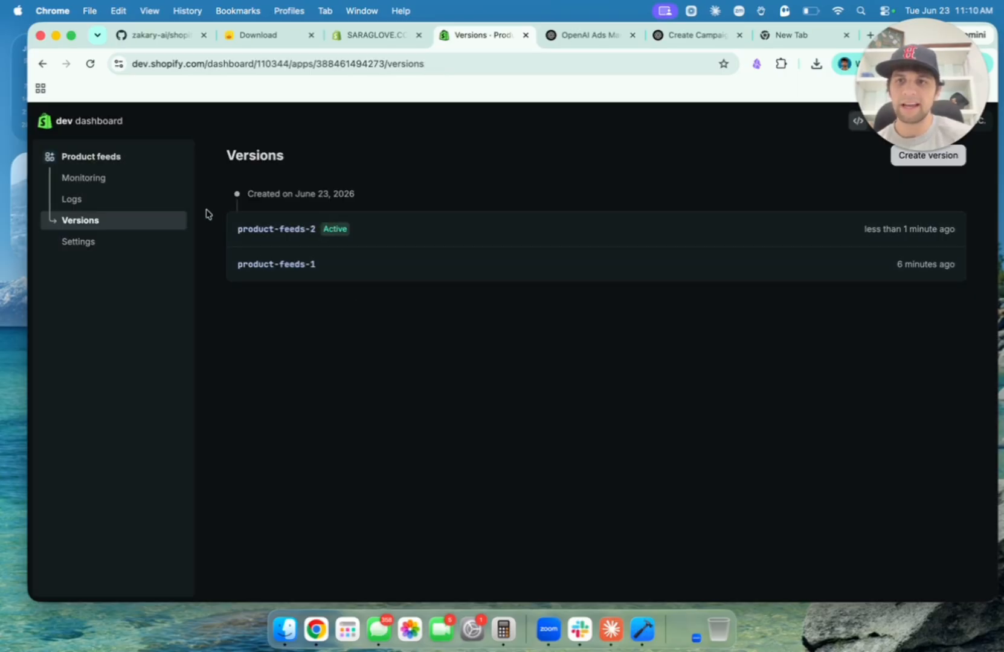
{"action": "left_click", "coordinate": [139, 245]}
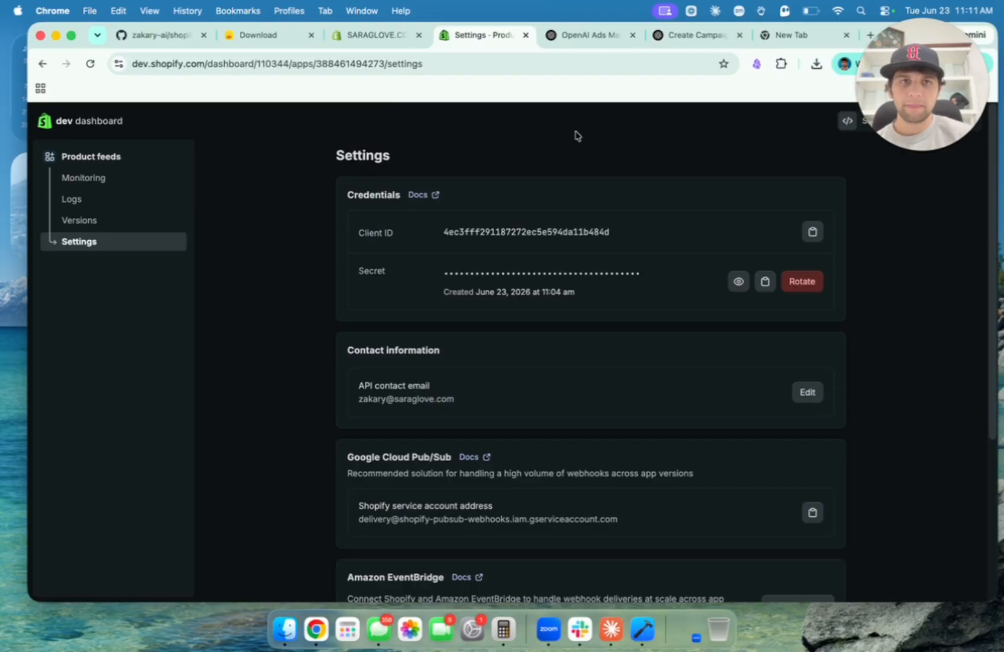
{"action": "left_click", "coordinate": [815, 64]}
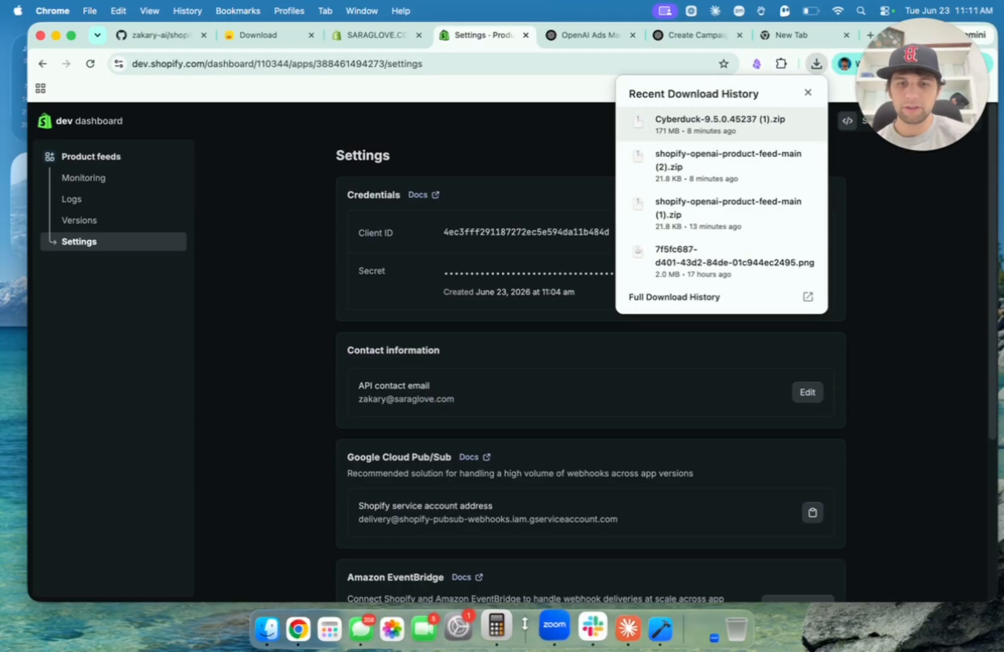
Open README-Mac.md in Xcode and read through its setup instructions.
{"action": "left_click", "coordinate": [285, 628]}
{"action": "left_click", "coordinate": [413, 299]}
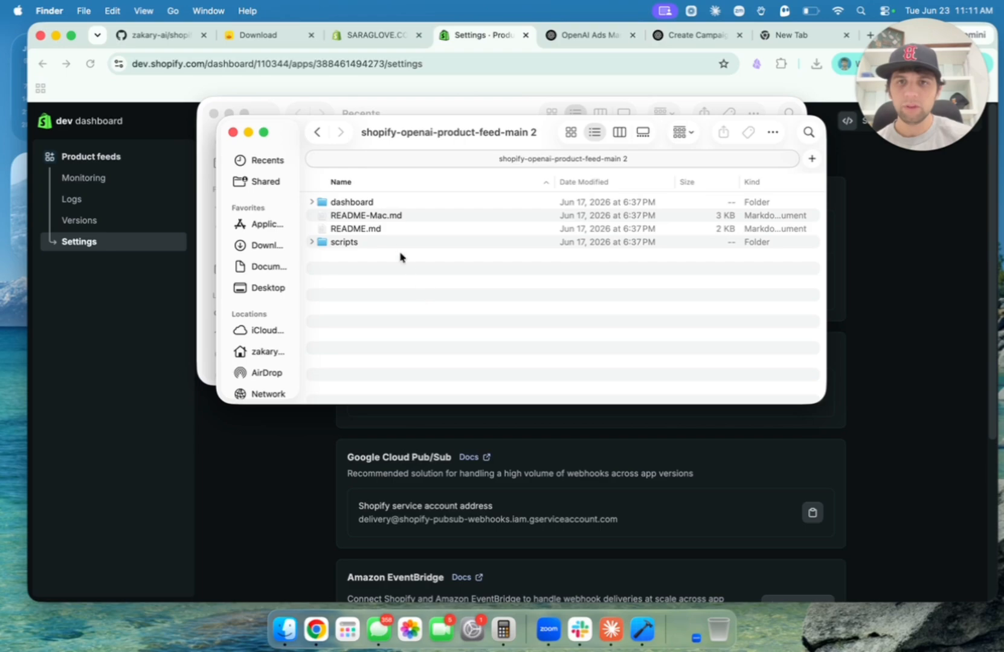
{"action": "left_click", "coordinate": [382, 219]}
{"action": "double_click", "coordinate": [386, 218]}
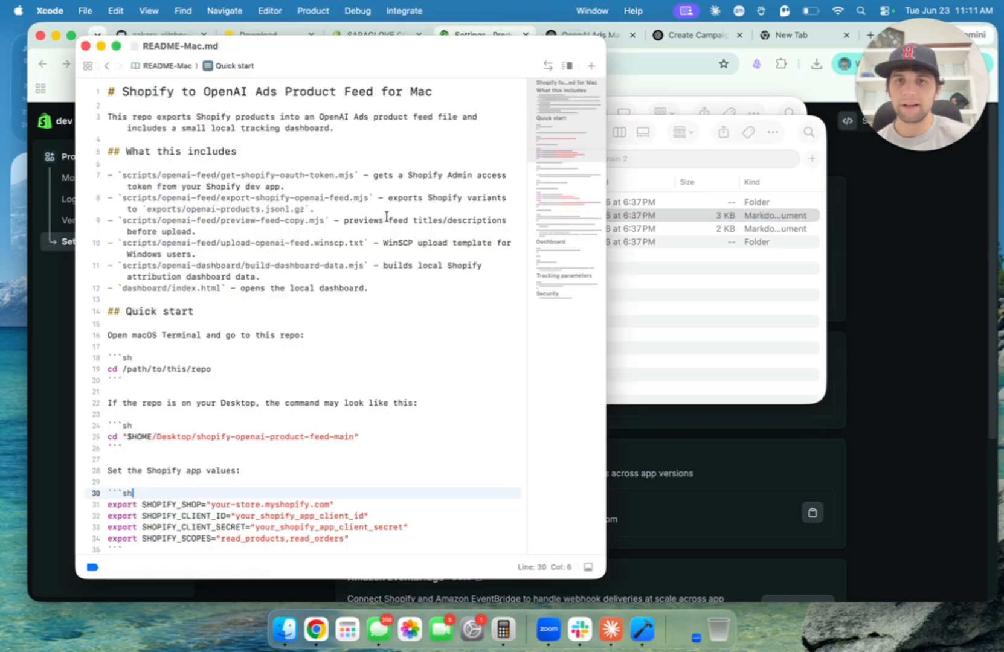
{"action": "left_click", "coordinate": [328, 207]}
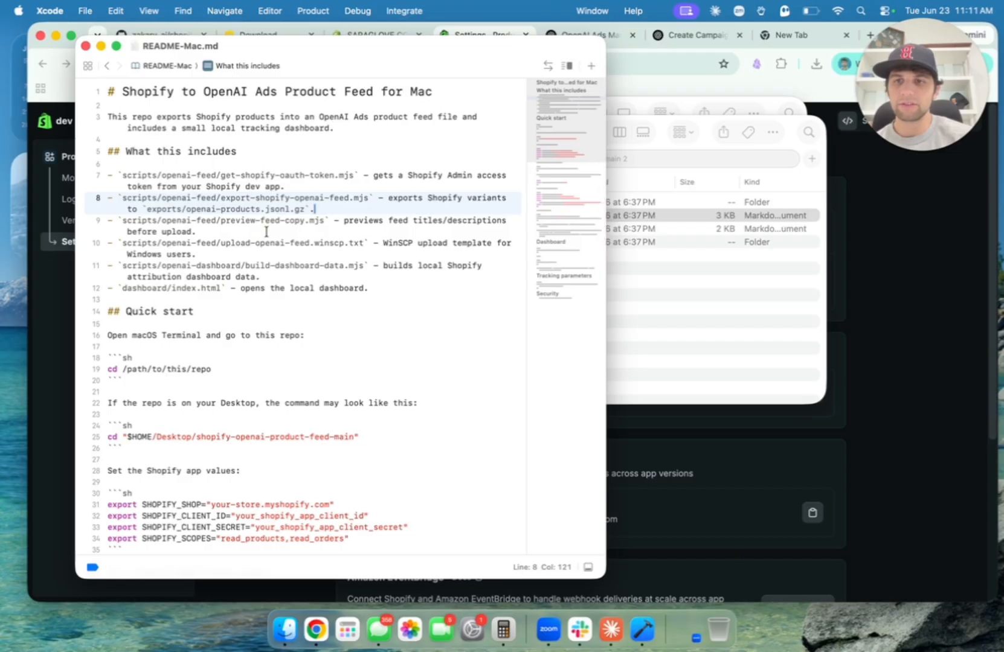
{"action": "scroll", "coordinate": [267, 233], "scroll_direction": "down", "scroll_amount": 2}
{"action": "scroll", "coordinate": [266, 232], "scroll_direction": "down", "scroll_amount": 2}
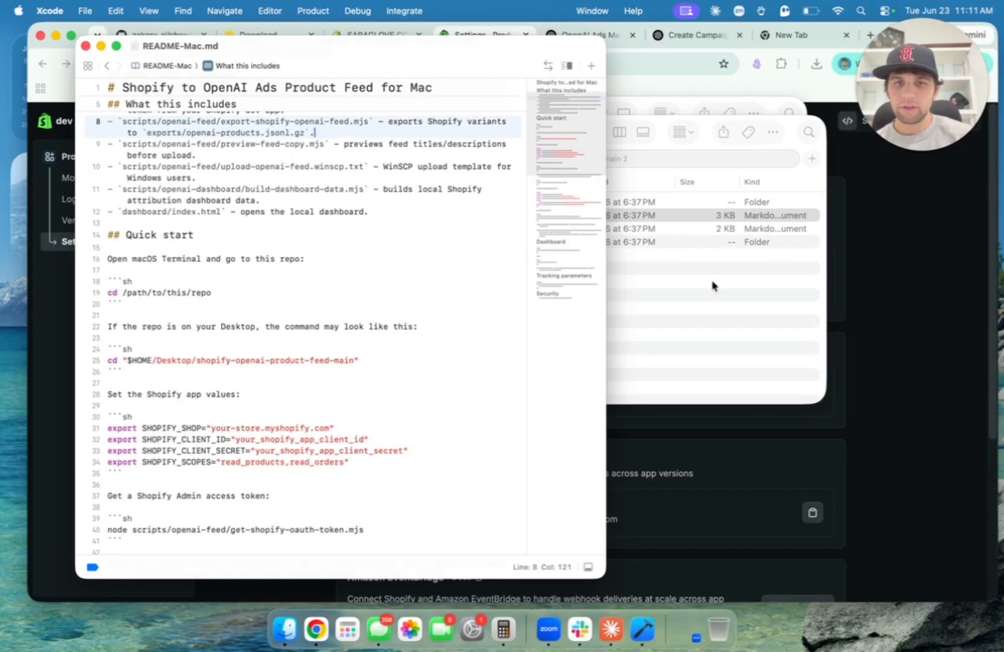
Open a new Terminal tab at the shopify-openai-product-feed-main 2 folder in Downloads.
{"action": "left_click", "coordinate": [711, 282]}
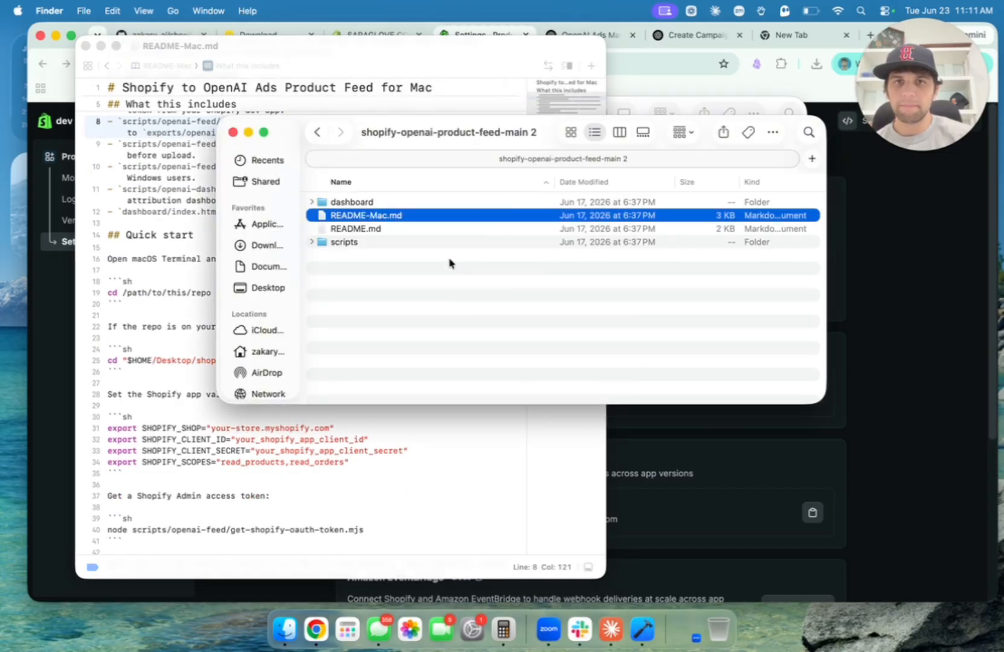
{"action": "left_click", "coordinate": [317, 132]}
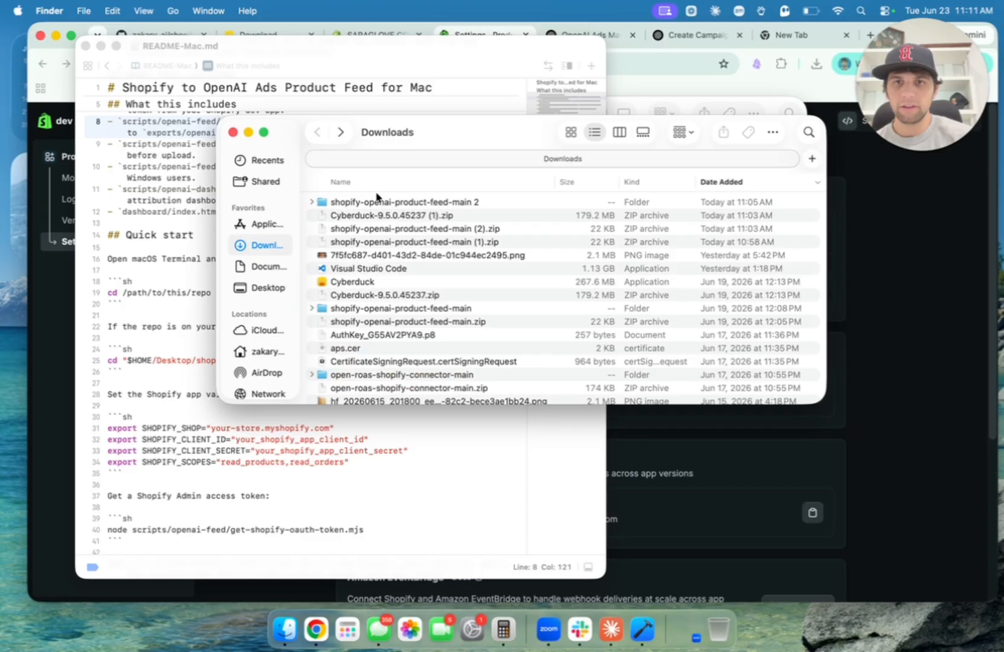
{"action": "left_click", "coordinate": [442, 203]}
{"action": "right_click", "coordinate": [441, 206]}
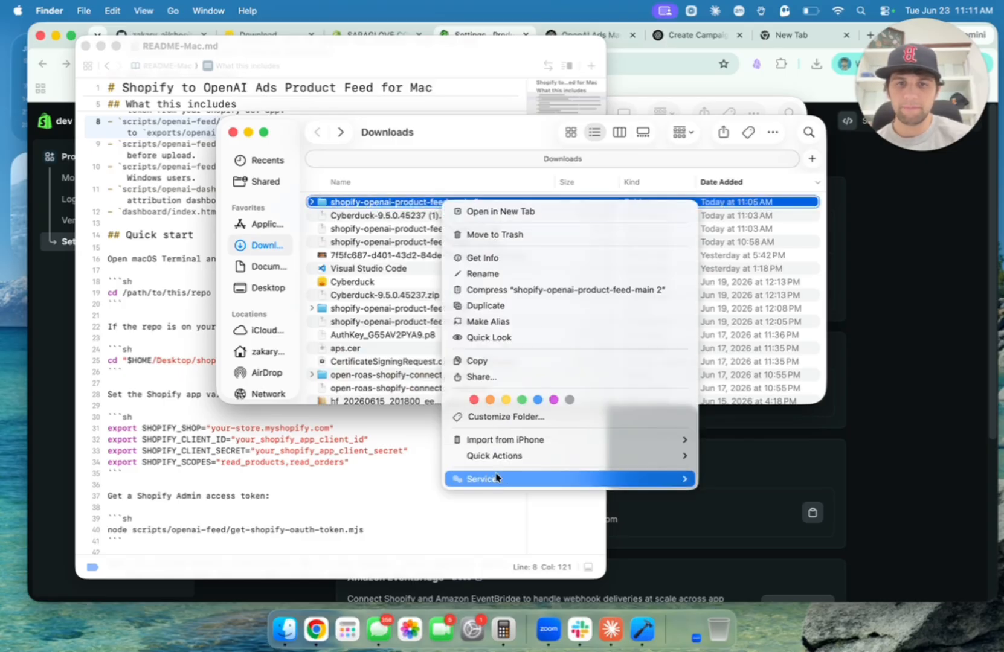
{"action": "mouse_move", "coordinate": [658, 481]}
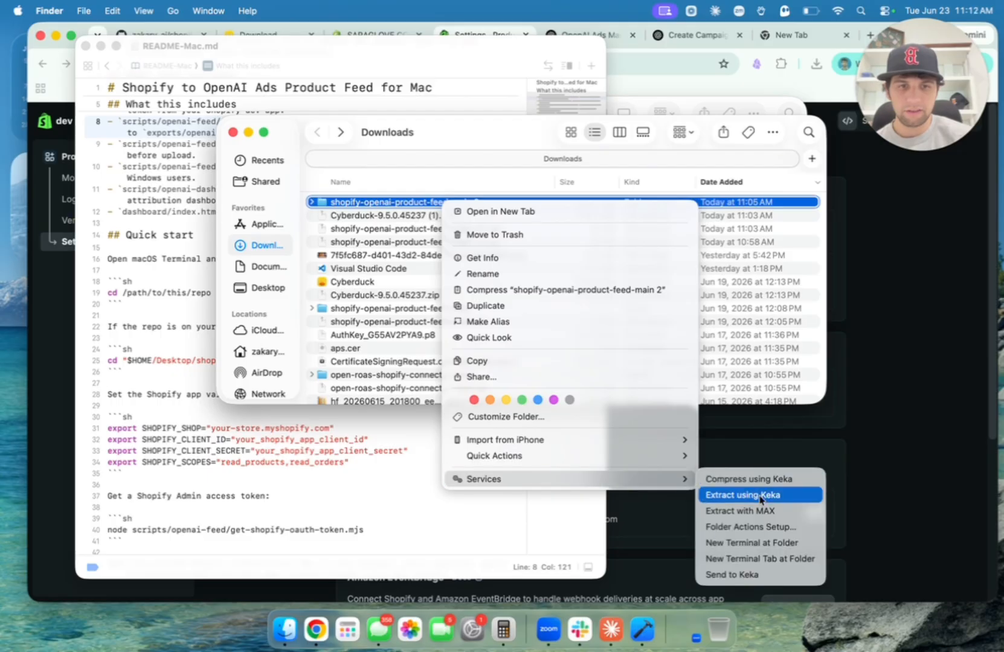
{"action": "left_click", "coordinate": [806, 559]}
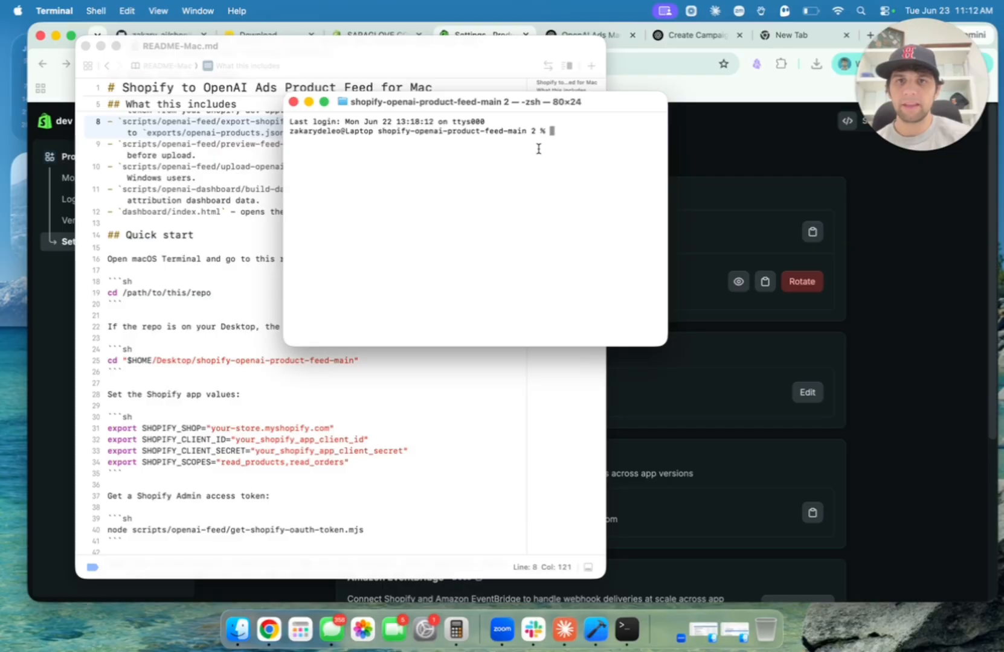
Arrange the windows and replace the store placeholder on line 31 with the store name.
{"action": "left_click_drag", "start_coordinate": [495, 102], "coordinate": [742, 107]}
{"action": "left_click", "coordinate": [294, 404]}
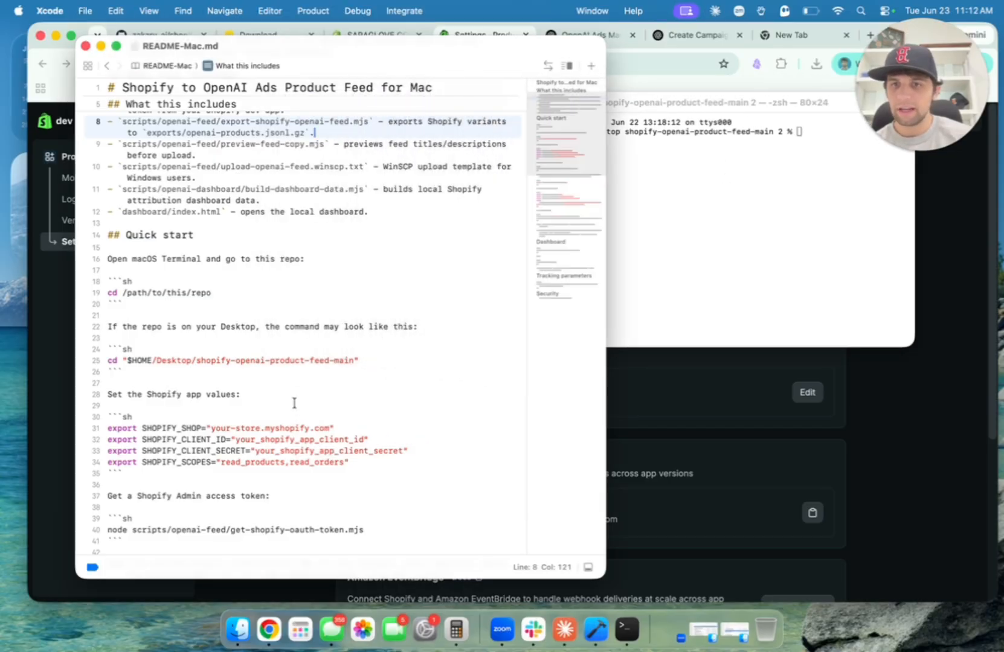
{"action": "scroll", "coordinate": [295, 403], "scroll_direction": "down", "scroll_amount": 3}
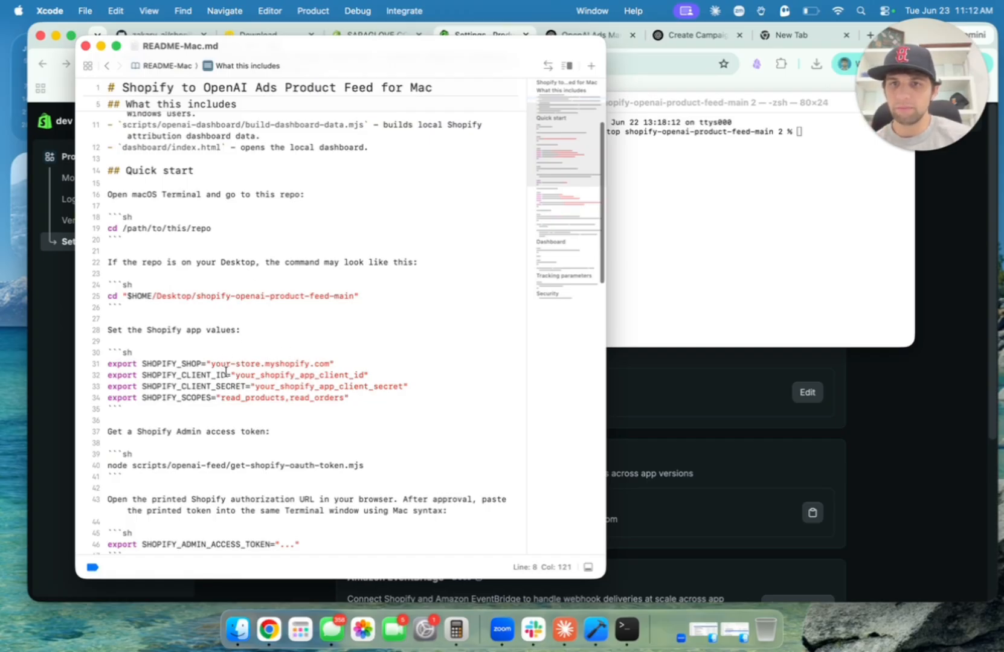
{"action": "key", "text": "super+Tab"}
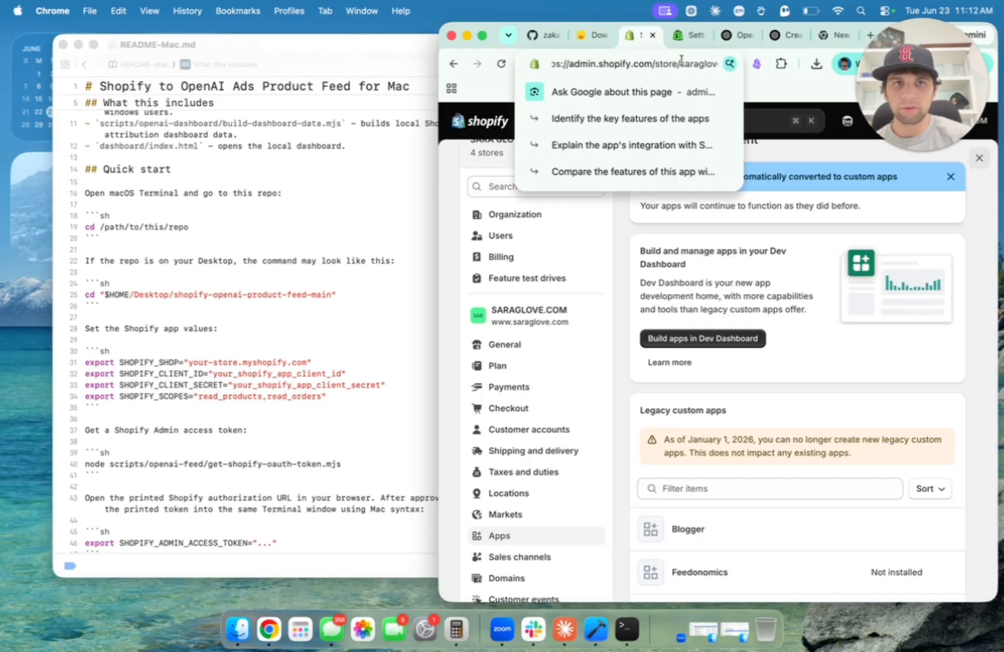
{"action": "mouse_move", "coordinate": [679, 63]}
{"action": "left_mouse_down"}
{"action": "mouse_move", "coordinate": [727, 63]}
{"action": "mouse_move", "coordinate": [689, 64]}
{"action": "left_mouse_up"}
{"action": "key", "text": "super+c"}
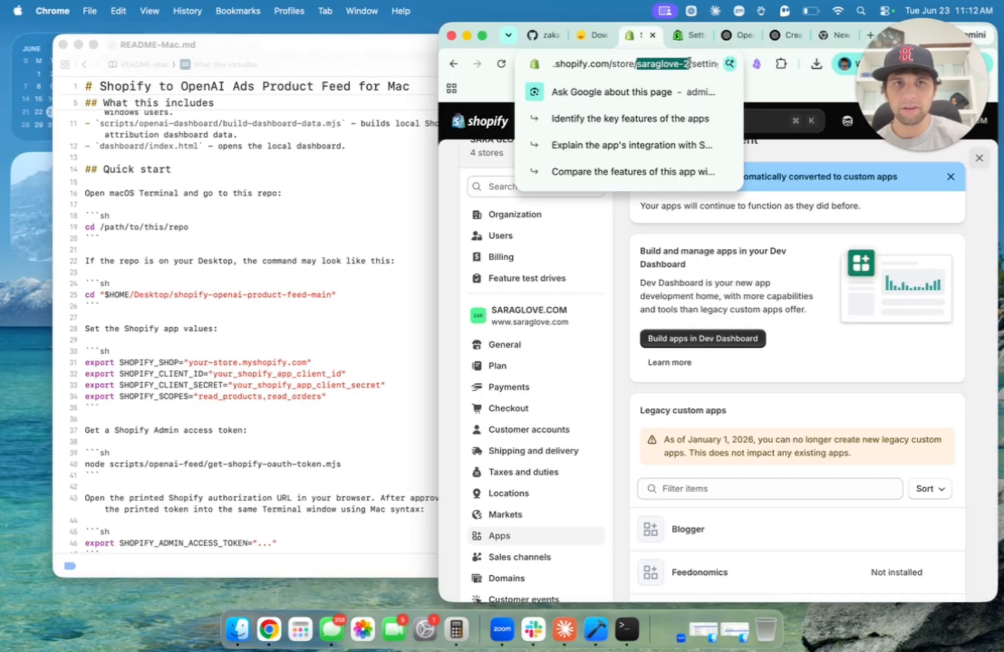
{"action": "left_click", "coordinate": [247, 374]}
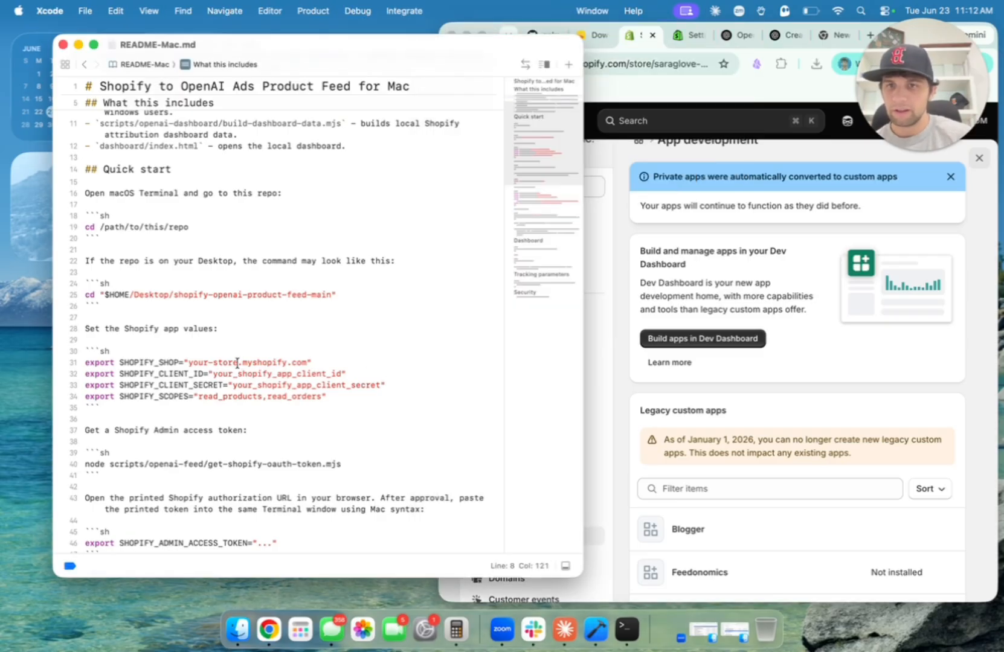
{"action": "left_click_drag", "start_coordinate": [237, 363], "coordinate": [199, 361]}
{"action": "key", "text": "super+v"}
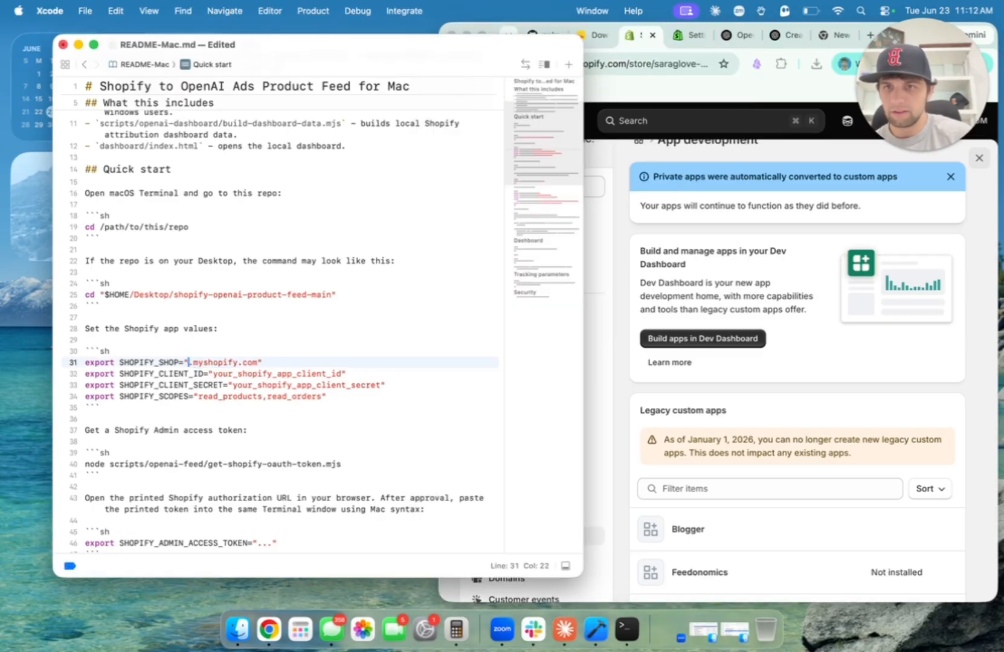
Paste the app's client ID over the placeholder on line 32.
{"action": "left_click", "coordinate": [258, 375]}
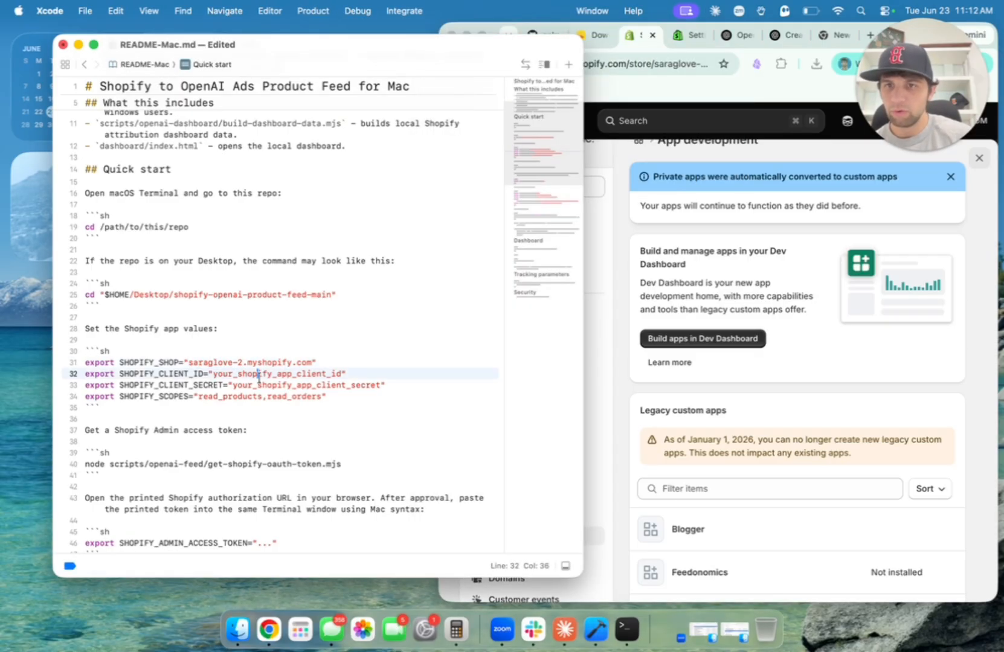
{"action": "left_click", "coordinate": [692, 37]}
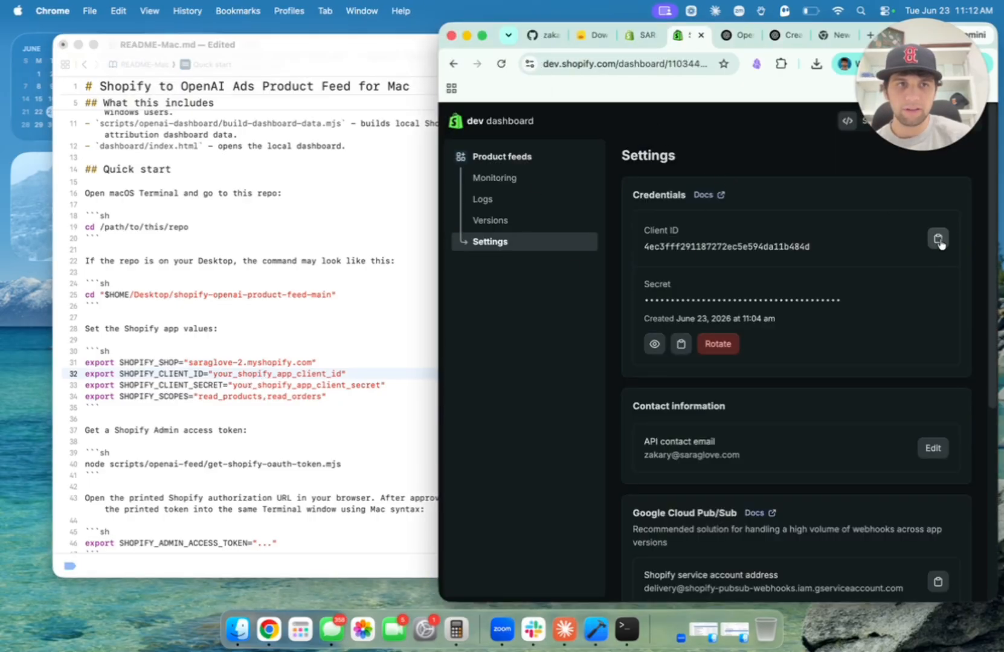
{"action": "left_click", "coordinate": [233, 417]}
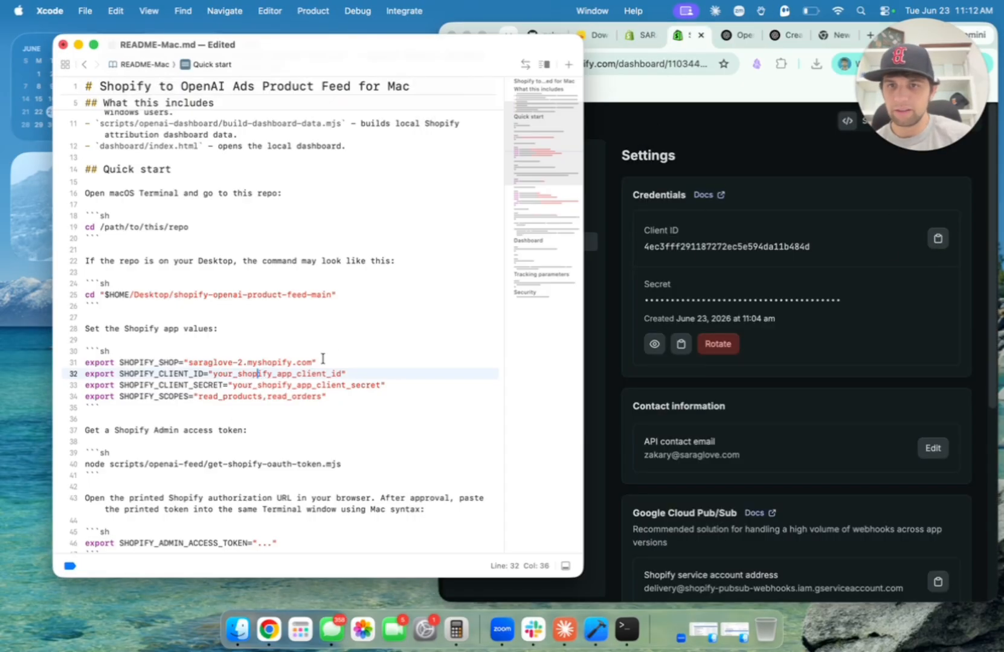
{"action": "left_click_drag", "start_coordinate": [343, 370], "coordinate": [210, 369]}
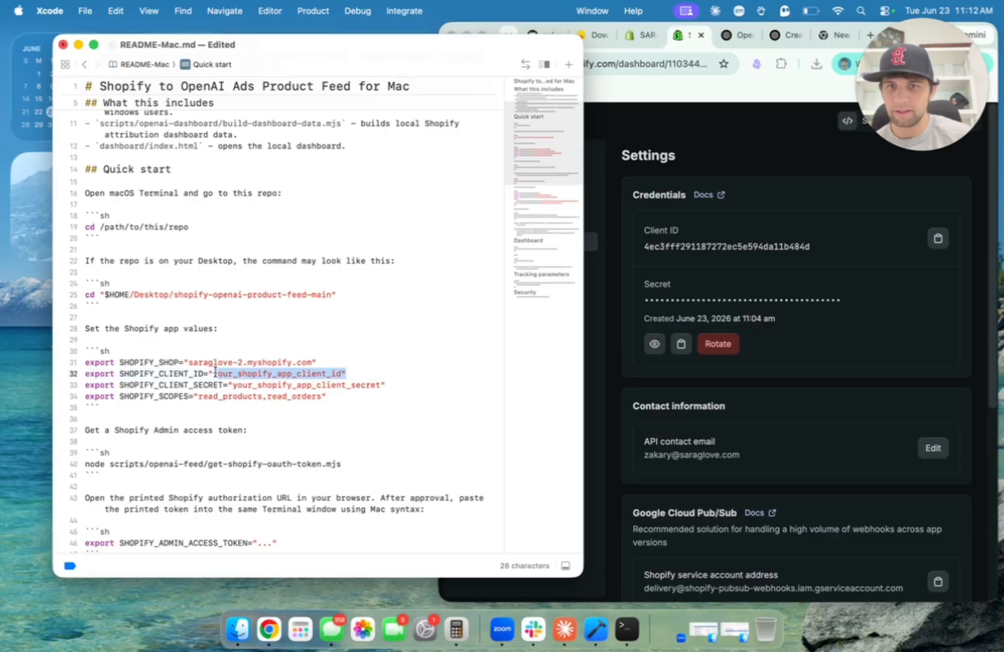
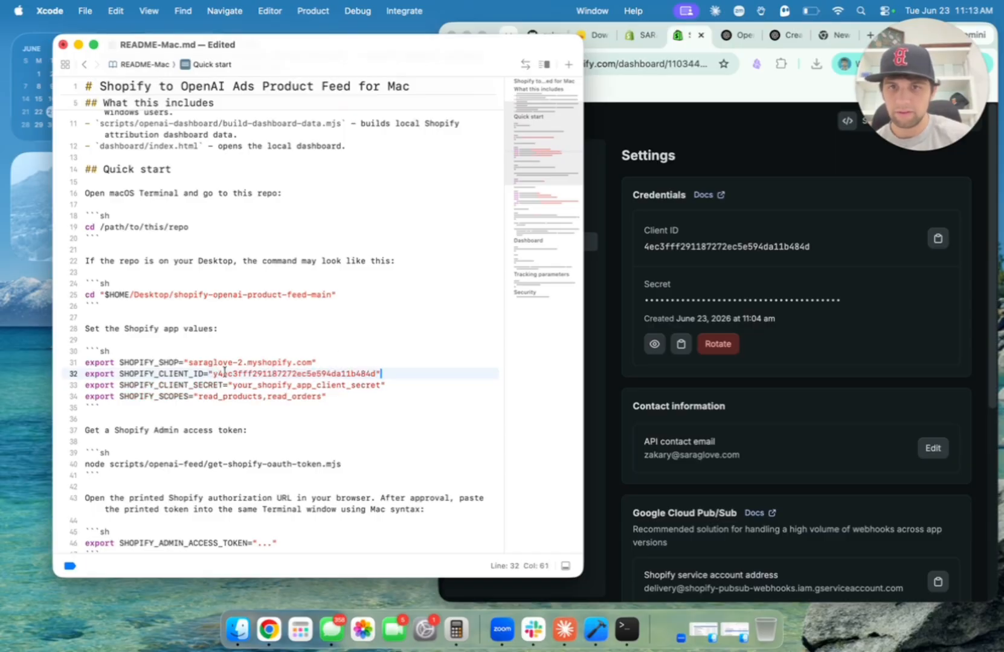
Paste the app's client secret over the line 33 placeholder and select export lines 31–34.
{"action": "left_click", "coordinate": [848, 298]}
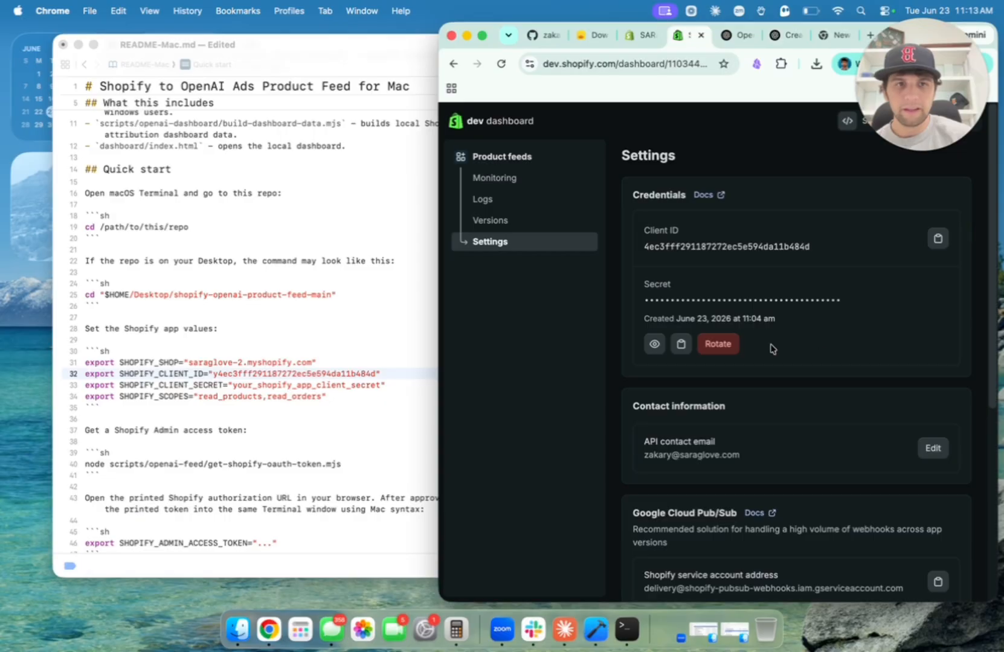
{"action": "left_click", "coordinate": [680, 346]}
{"action": "left_click", "coordinate": [240, 449]}
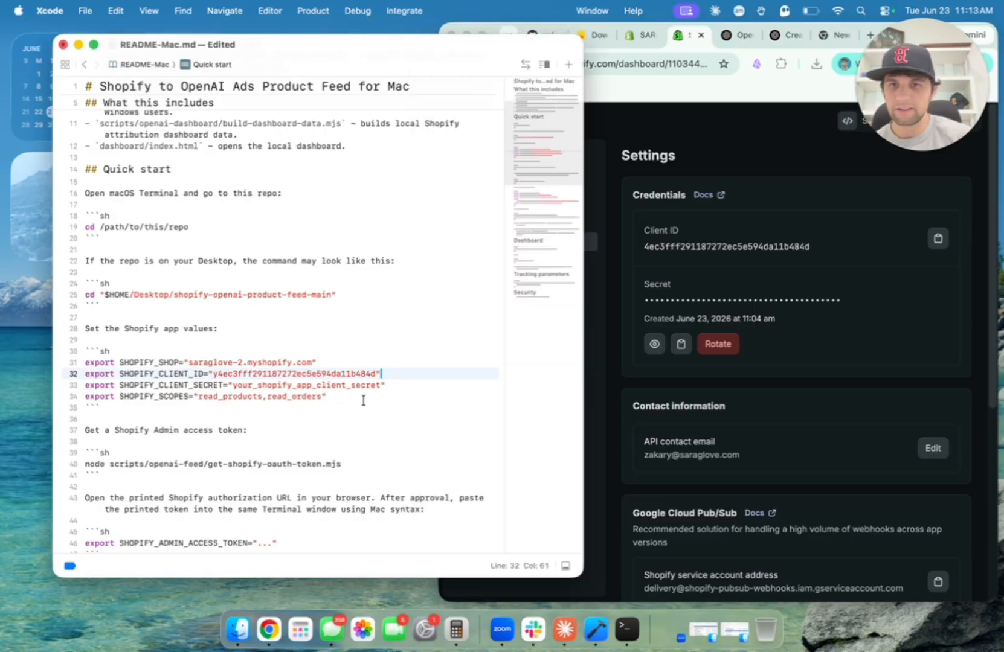
{"action": "left_click_drag", "start_coordinate": [381, 389], "coordinate": [238, 389]}
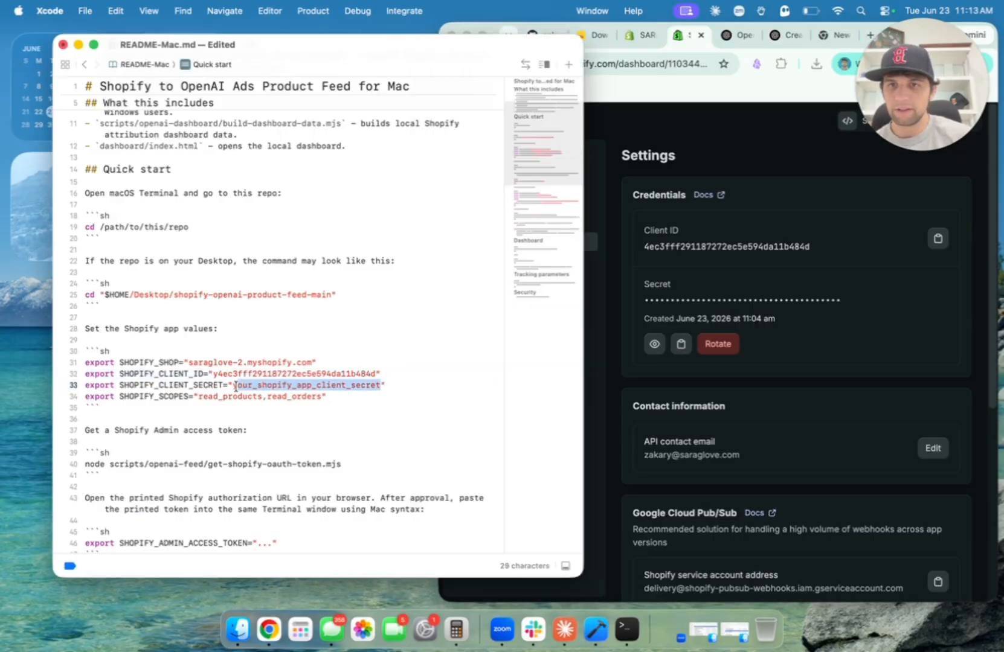
{"action": "key", "text": "cmd+v"}
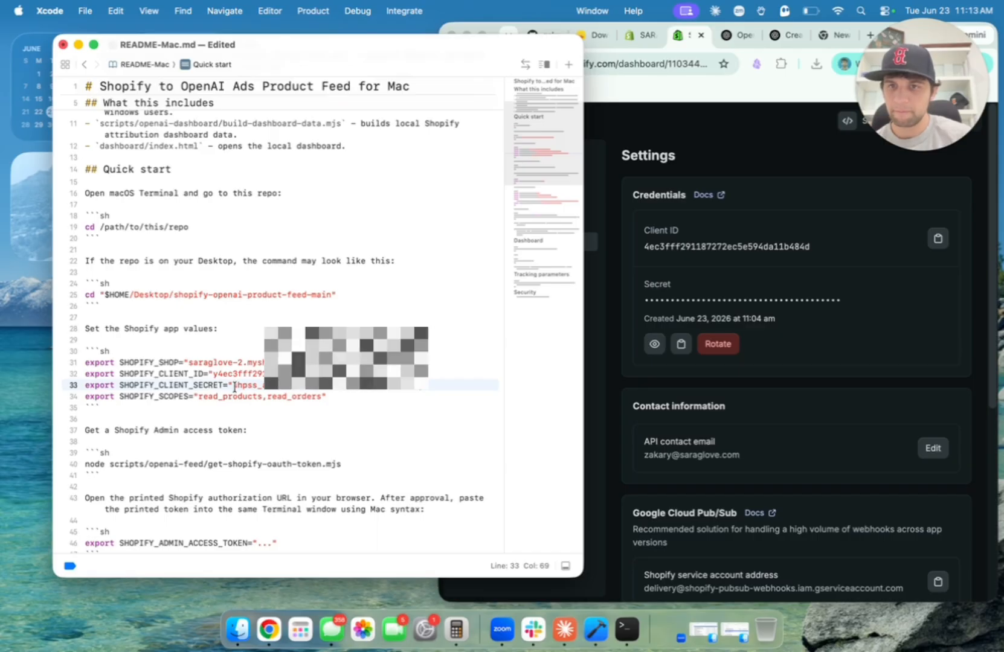
{"action": "left_click", "coordinate": [246, 403]}
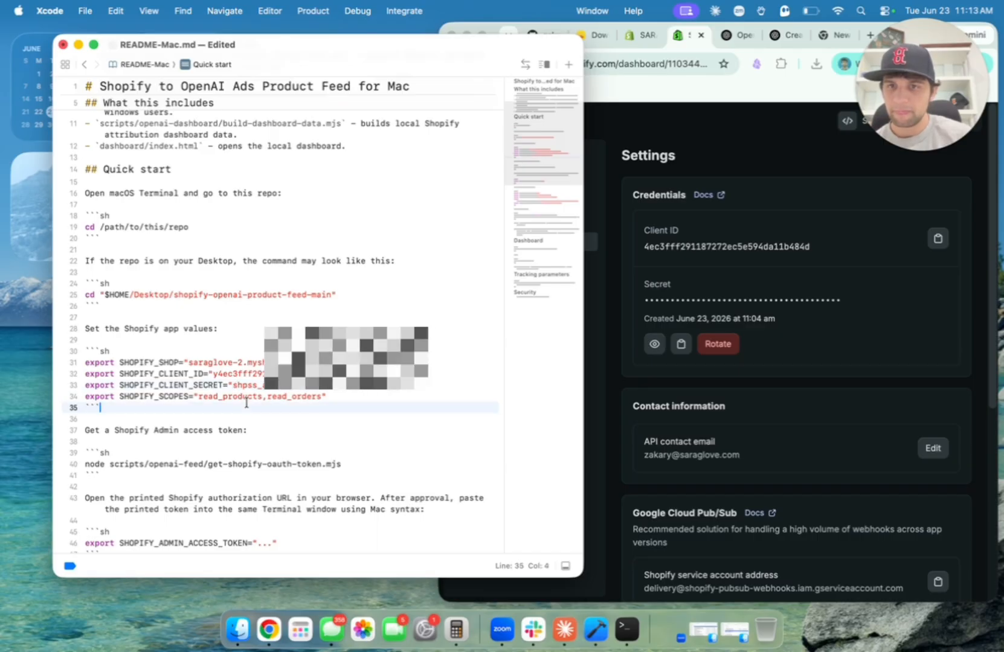
{"action": "left_click", "coordinate": [208, 393]}
{"action": "left_click", "coordinate": [296, 396]}
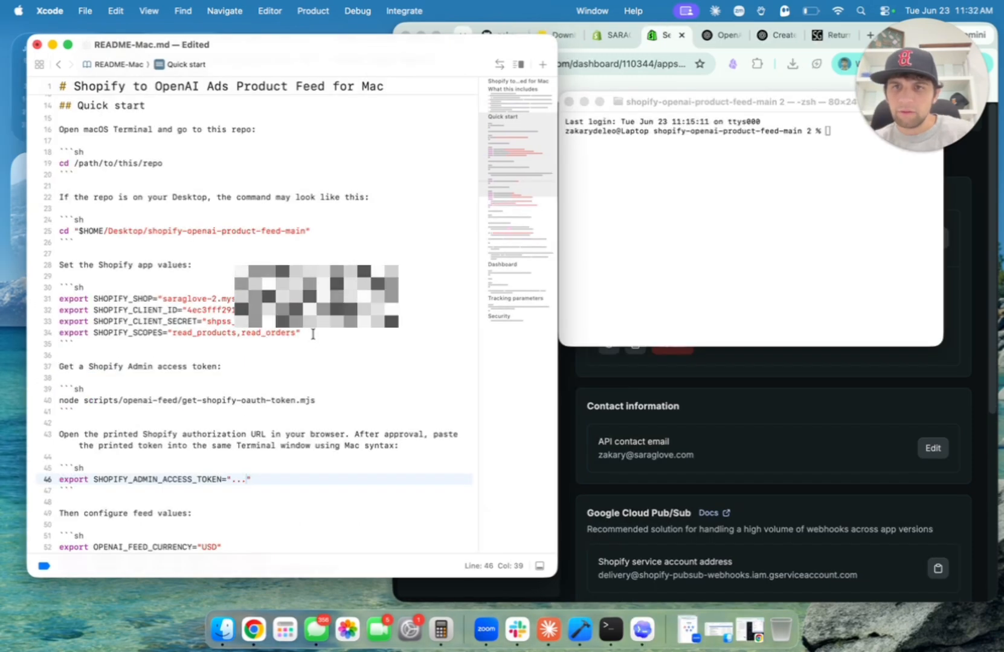
{"action": "left_click_drag", "start_coordinate": [312, 333], "coordinate": [58, 304]}
Run the four Shopify export commands in Terminal.
{"action": "key", "text": "super+c"}
{"action": "left_click", "coordinate": [811, 191]}
{"action": "key", "text": "super+v"}
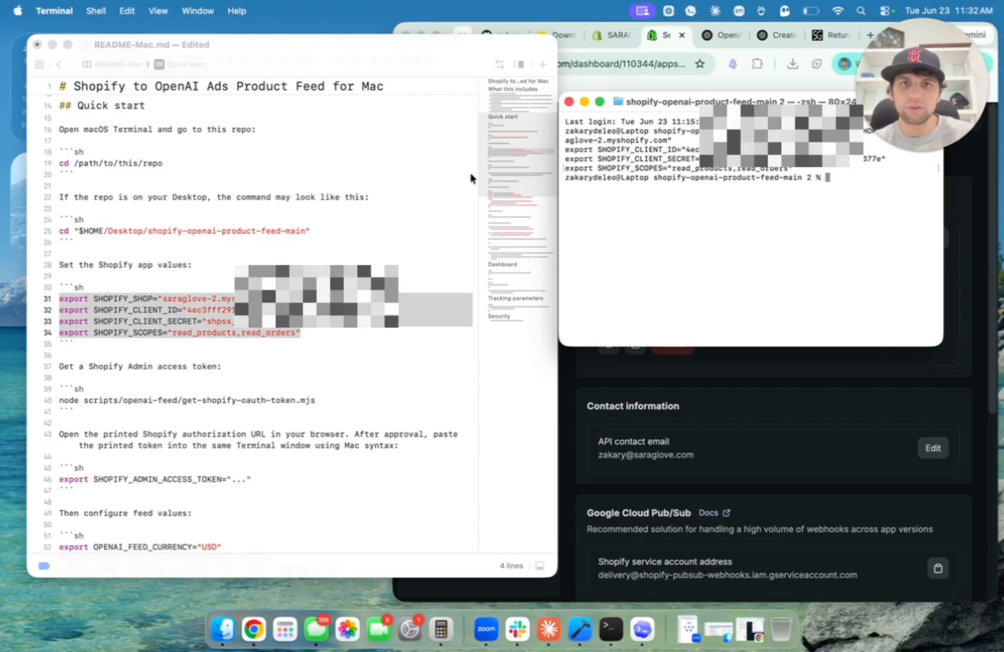
Run node scripts/openai-feed/get-shopify-oauth-token.mjs from the README in Terminal.
{"action": "left_click", "coordinate": [342, 404]}
{"action": "left_click", "coordinate": [351, 399]}
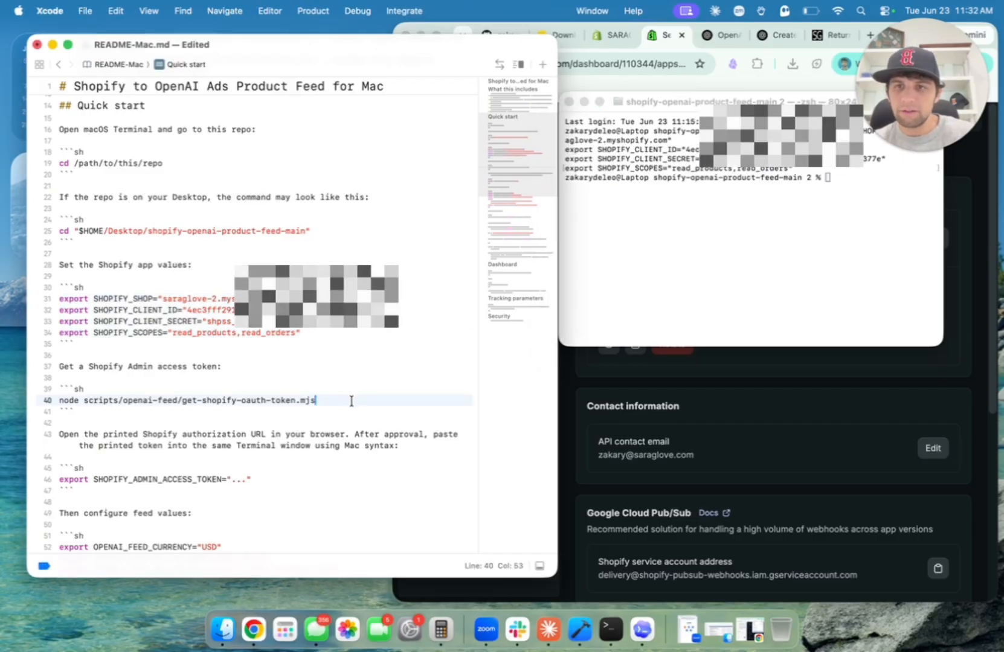
{"action": "left_click_drag", "start_coordinate": [351, 400], "coordinate": [57, 396]}
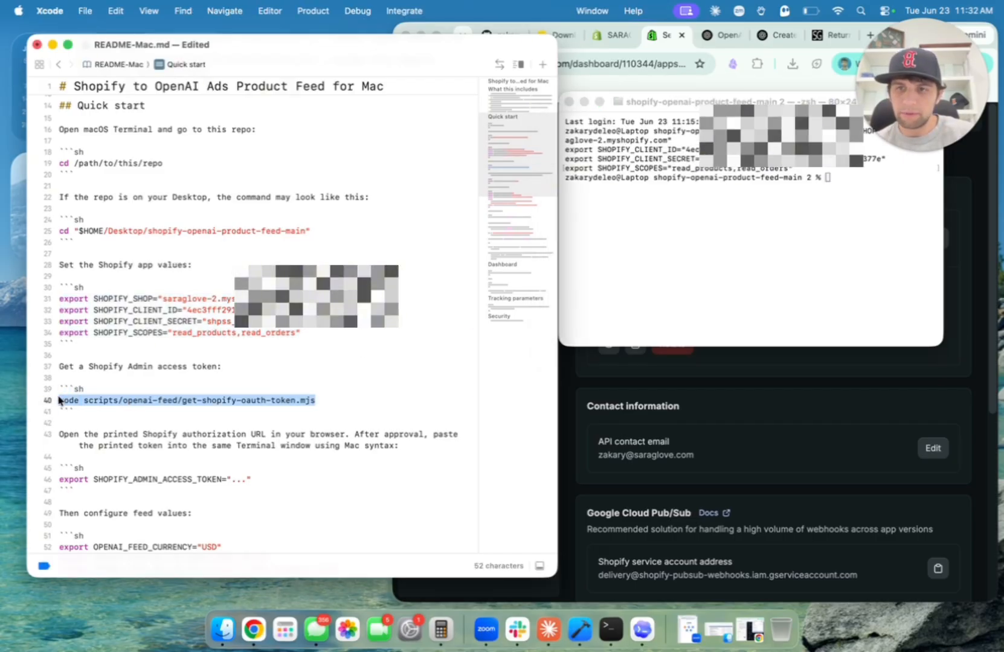
{"action": "key", "text": "super+c"}
{"action": "left_click", "coordinate": [781, 251]}
{"action": "key", "text": "super+v"}
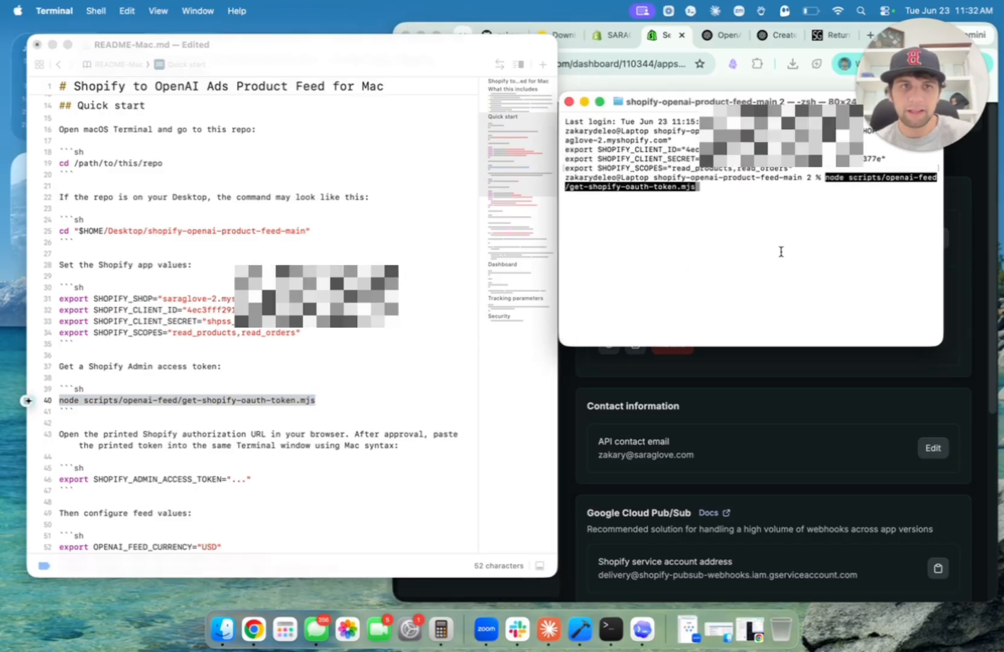
{"action": "key", "text": "Return"}
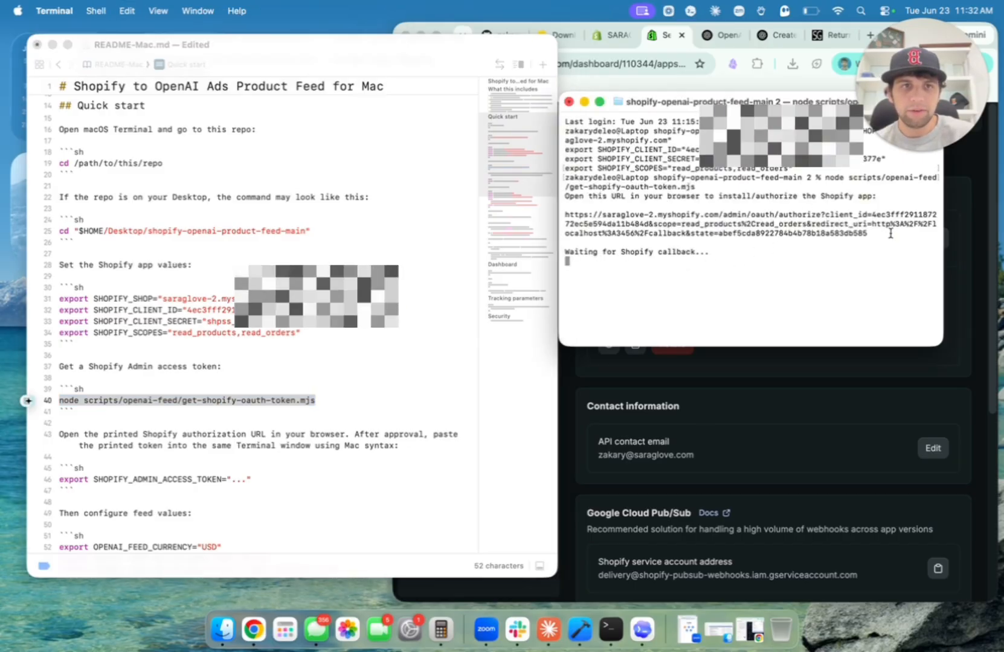
Open the printed authorization URL in Chrome, approve the app, and close the callback page.
{"action": "left_click_drag", "start_coordinate": [890, 234], "coordinate": [566, 214]}
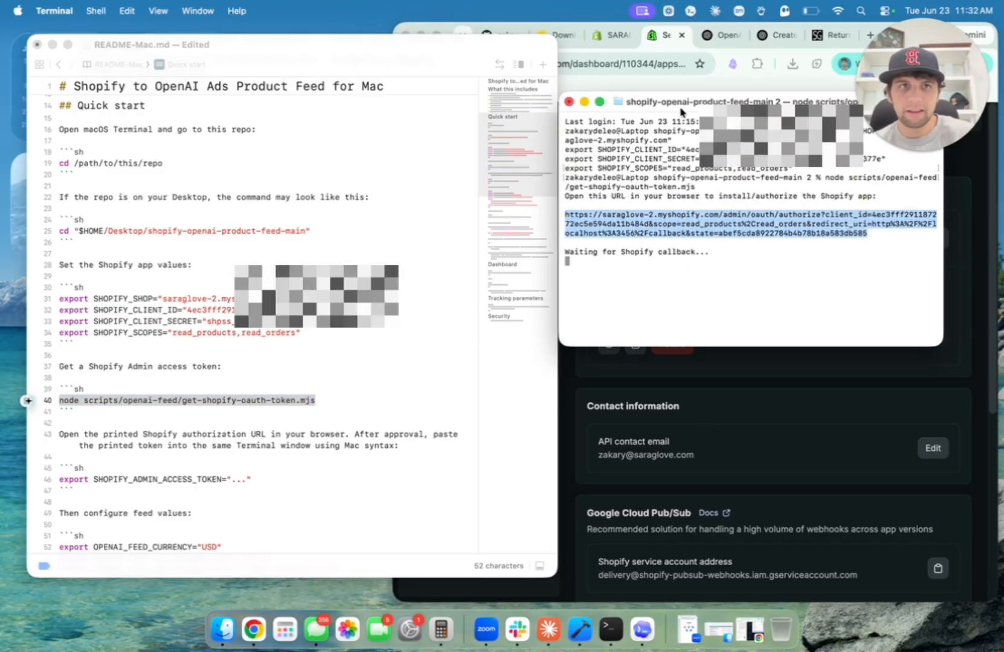
{"action": "left_click", "coordinate": [859, 37]}
{"action": "key", "text": "super+l"}
{"action": "key", "text": "super+v"}
{"action": "key", "text": "Return"}
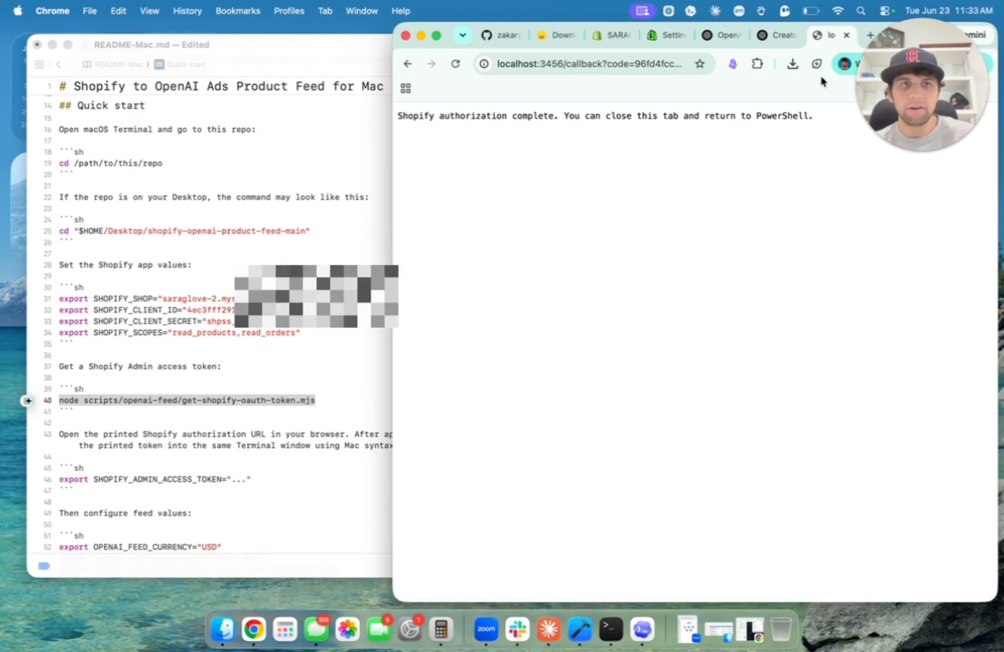
{"action": "left_click", "coordinate": [846, 34]}
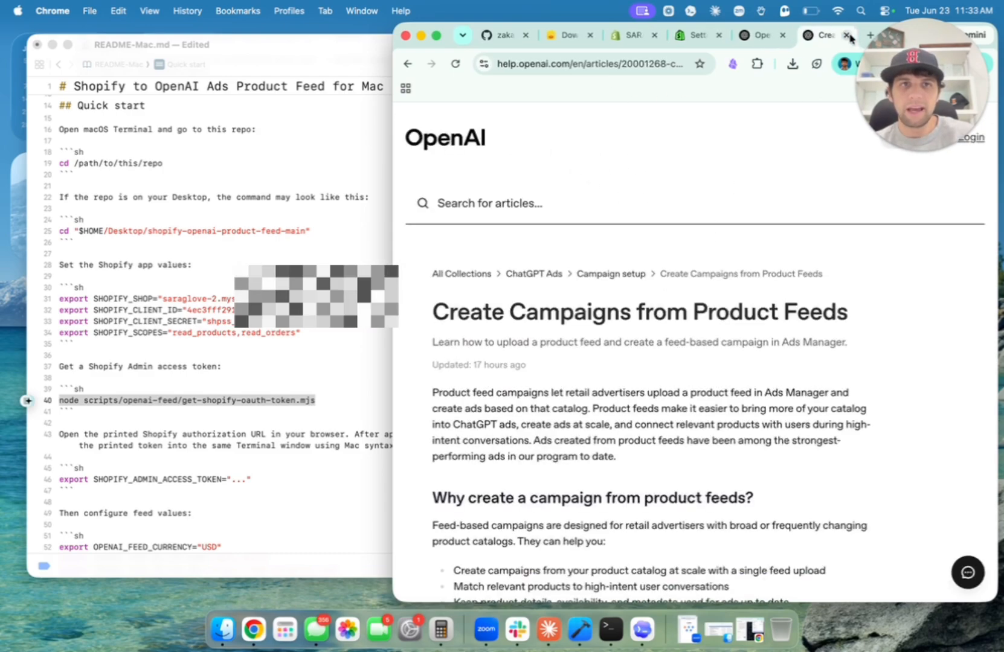
{"action": "left_click", "coordinate": [617, 626]}
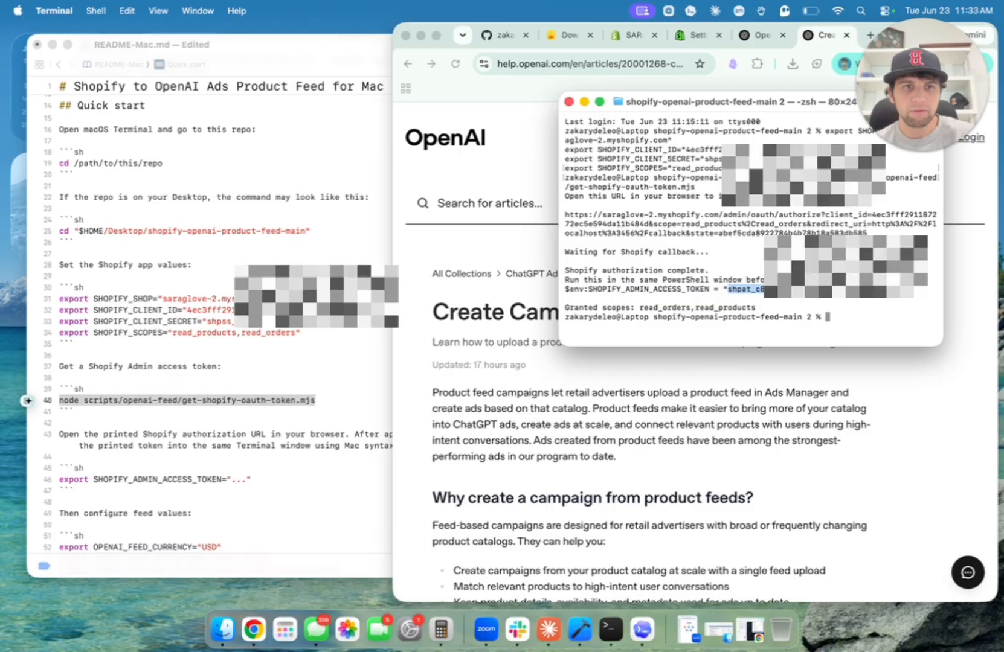
Put the Admin access token into README line 46 and run that export in Terminal.
{"action": "left_click", "coordinate": [146, 501]}
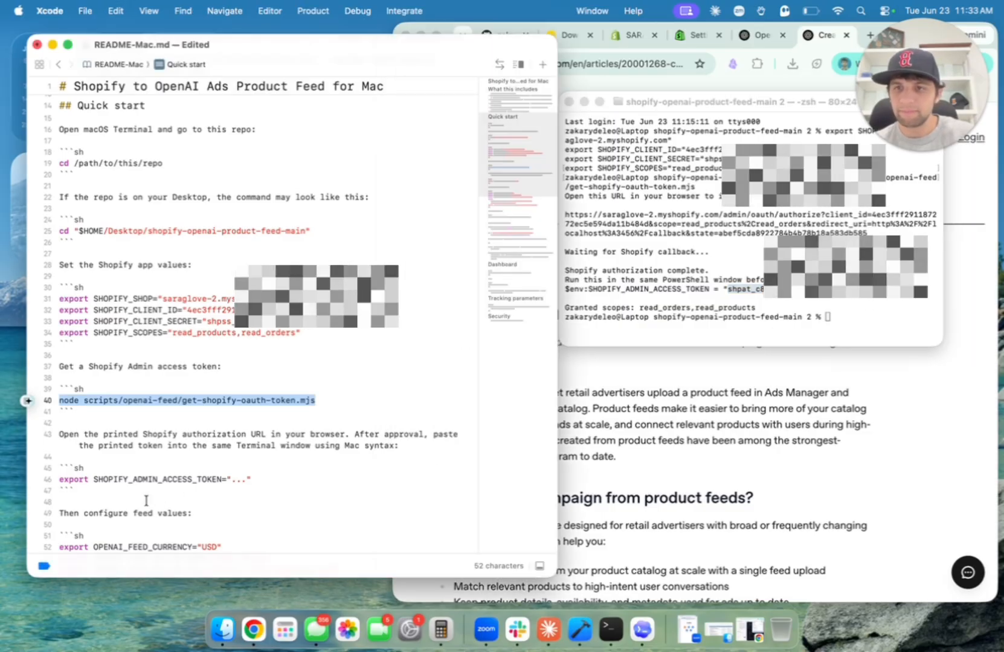
{"action": "left_click", "coordinate": [245, 481]}
{"action": "key", "text": "super+v"}
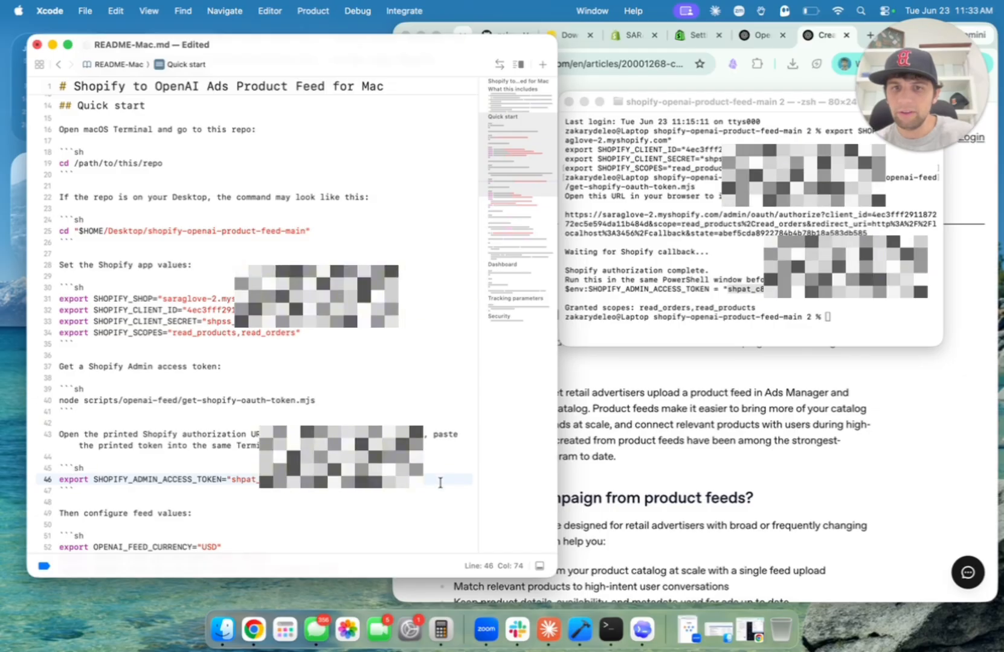
{"action": "left_click_drag", "start_coordinate": [441, 478], "coordinate": [59, 479]}
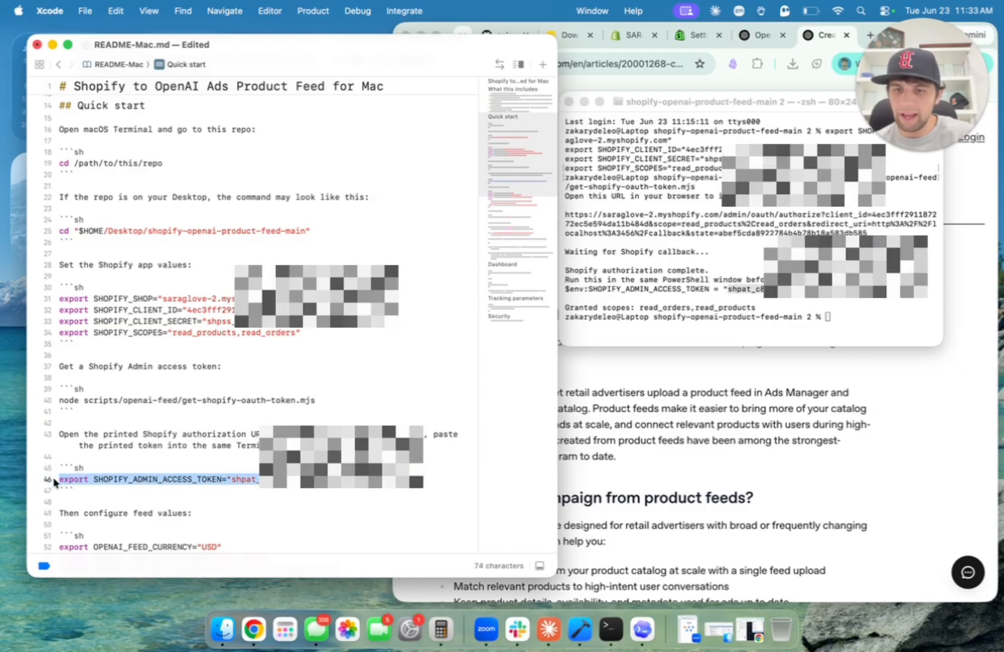
{"action": "left_click", "coordinate": [703, 312]}
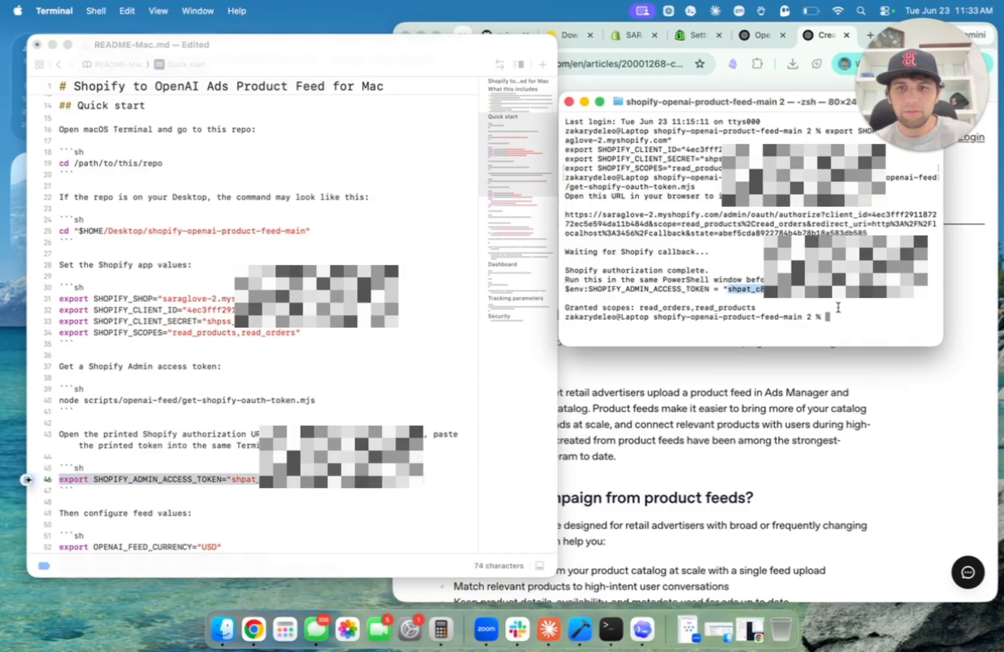
{"action": "key", "text": "super+v"}
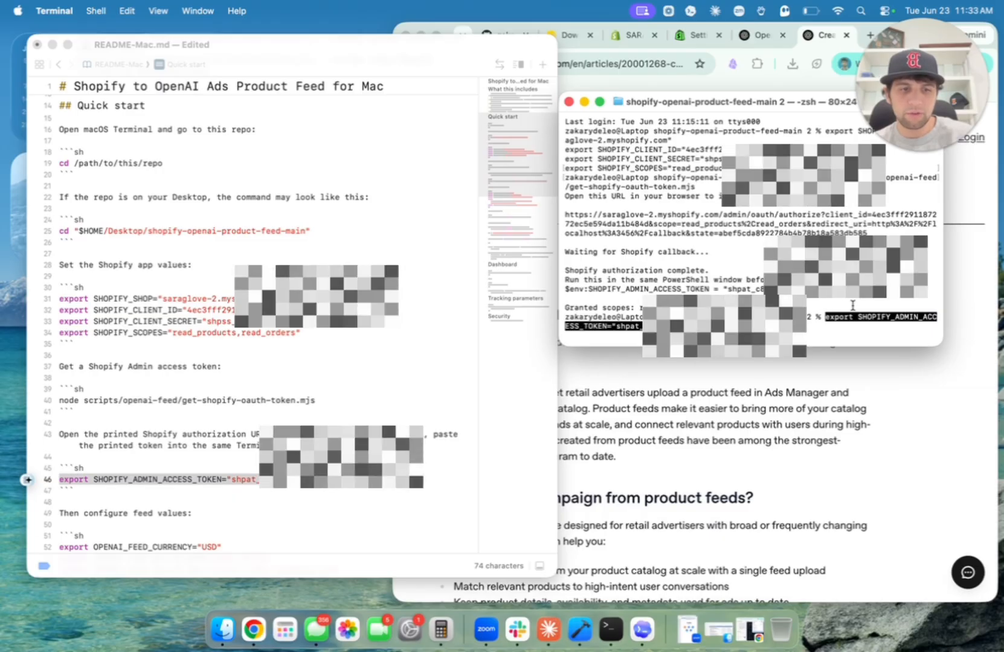
{"action": "key", "text": "Return"}
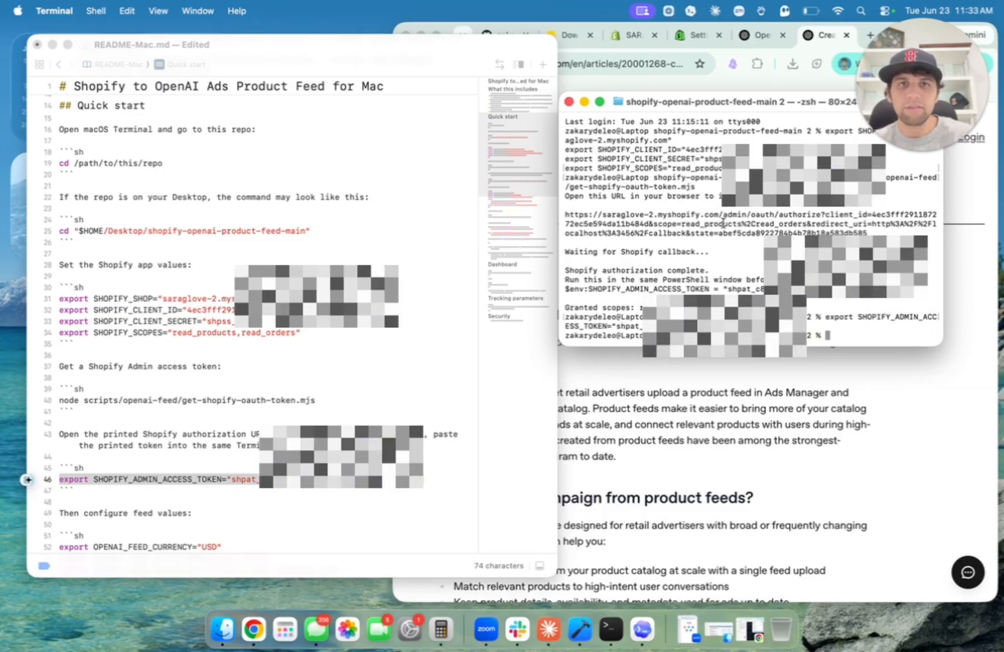
Check seller name, seller URL and store URL values, then run export lines 52–56 in Terminal.
{"action": "scroll", "coordinate": [248, 216], "scroll_direction": "down", "scroll_amount": 10}
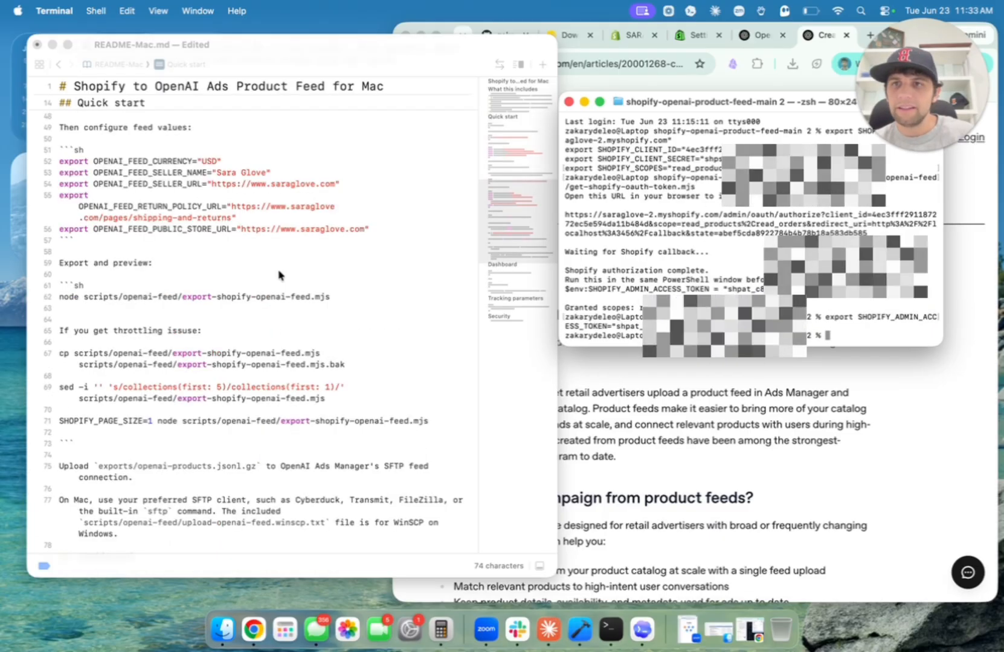
{"action": "left_click", "coordinate": [130, 172]}
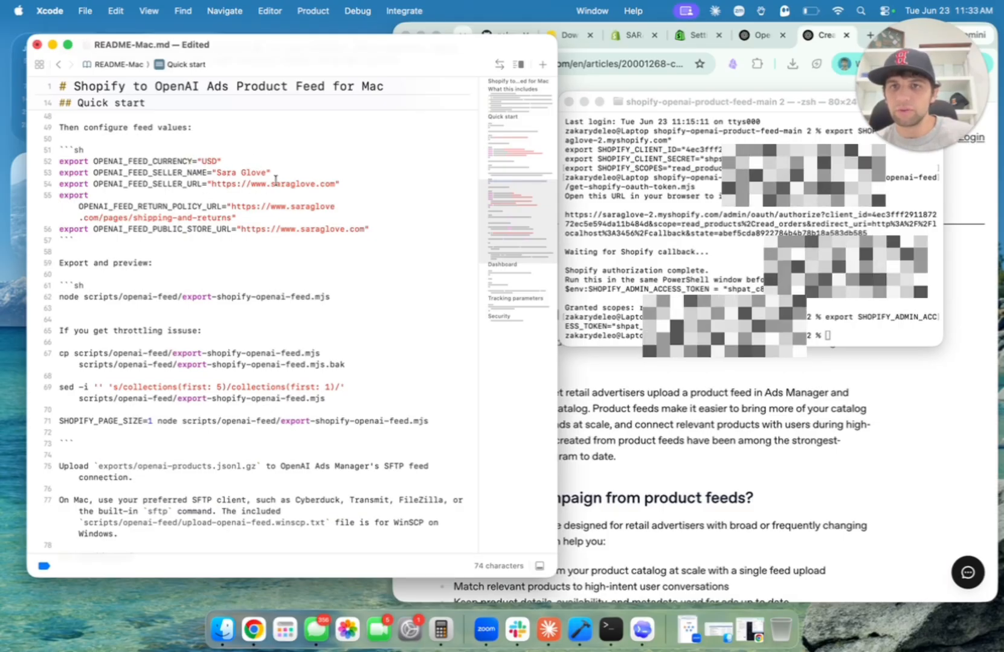
{"action": "left_click", "coordinate": [233, 172]}
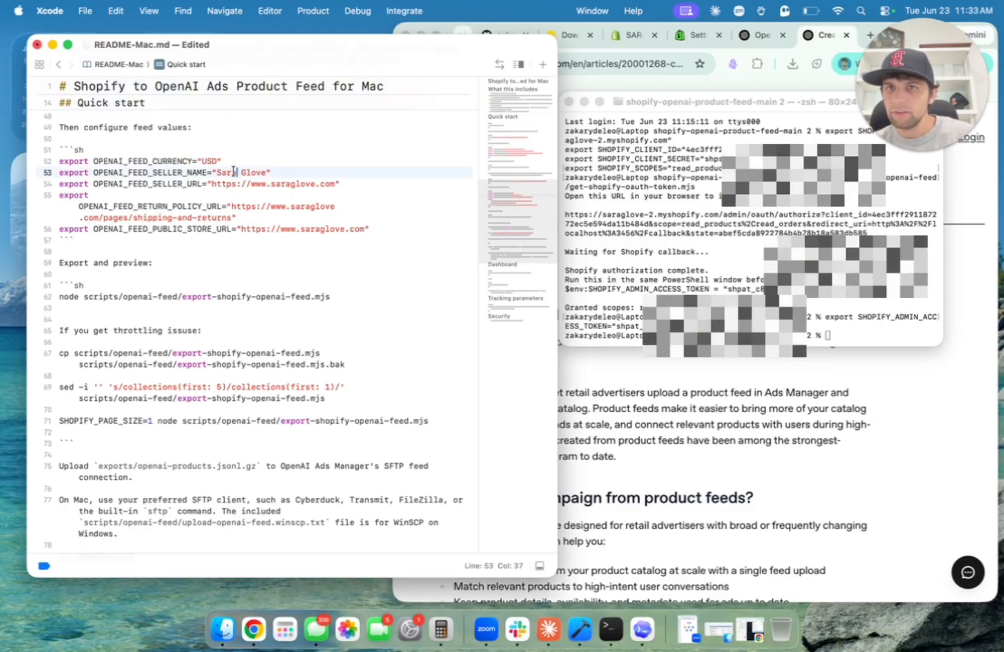
{"action": "left_click", "coordinate": [305, 184]}
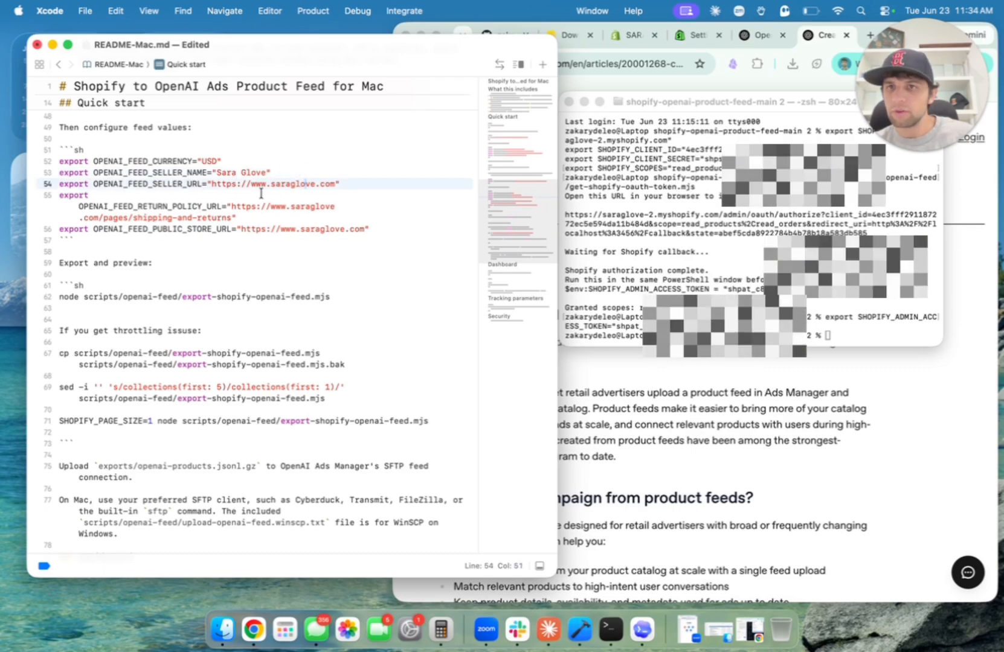
{"action": "left_click", "coordinate": [304, 228]}
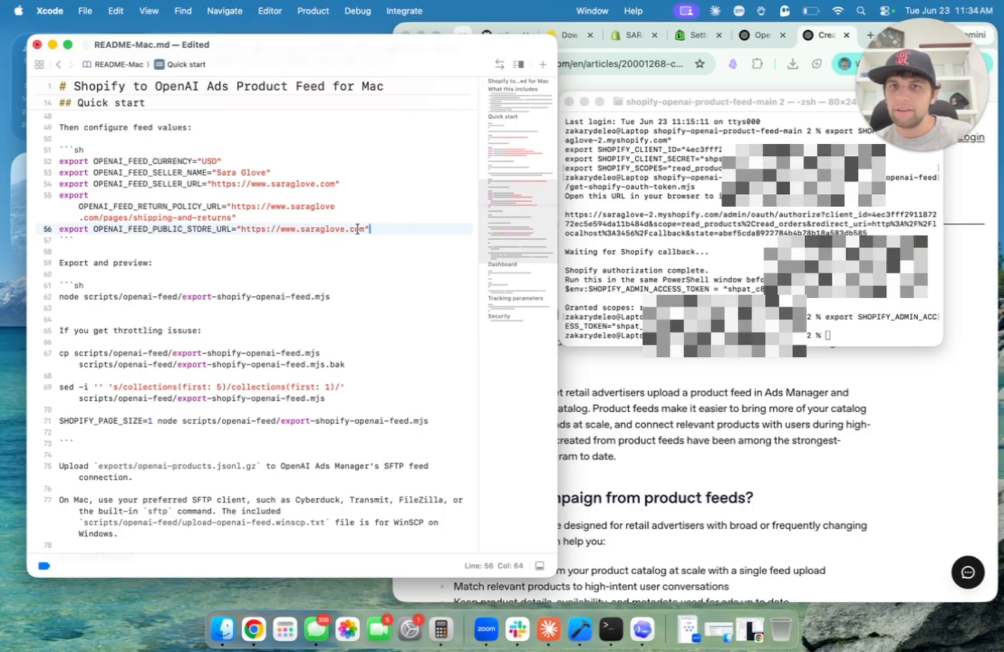
{"action": "left_click_drag", "start_coordinate": [368, 229], "coordinate": [77, 156]}
{"action": "key", "text": "super+c"}
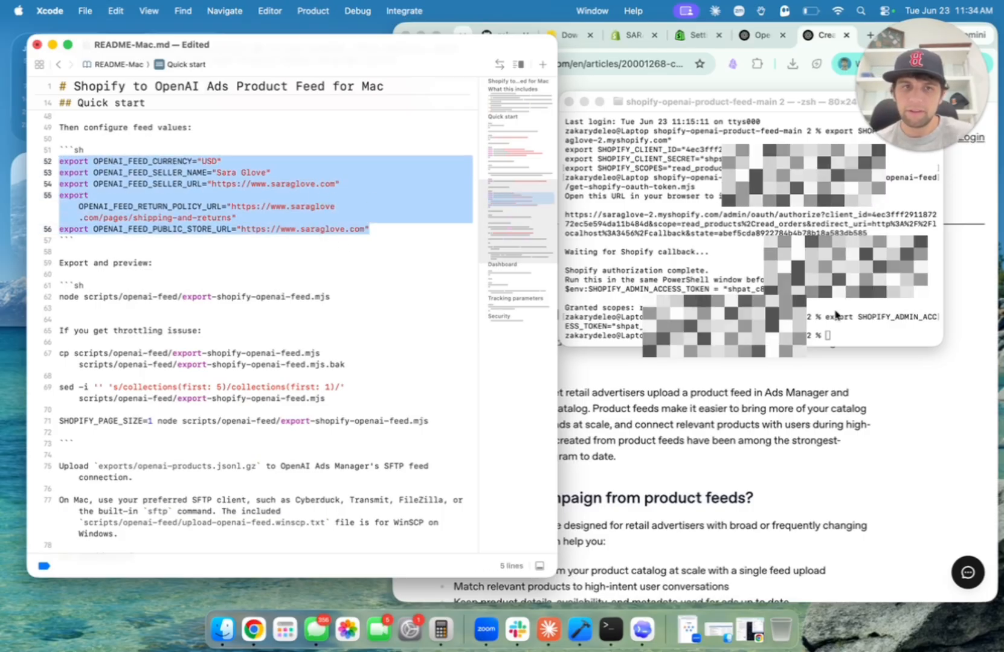
{"action": "key", "text": "super+Tab"}
{"action": "key", "text": "super+v"}
{"action": "key", "text": "Return"}
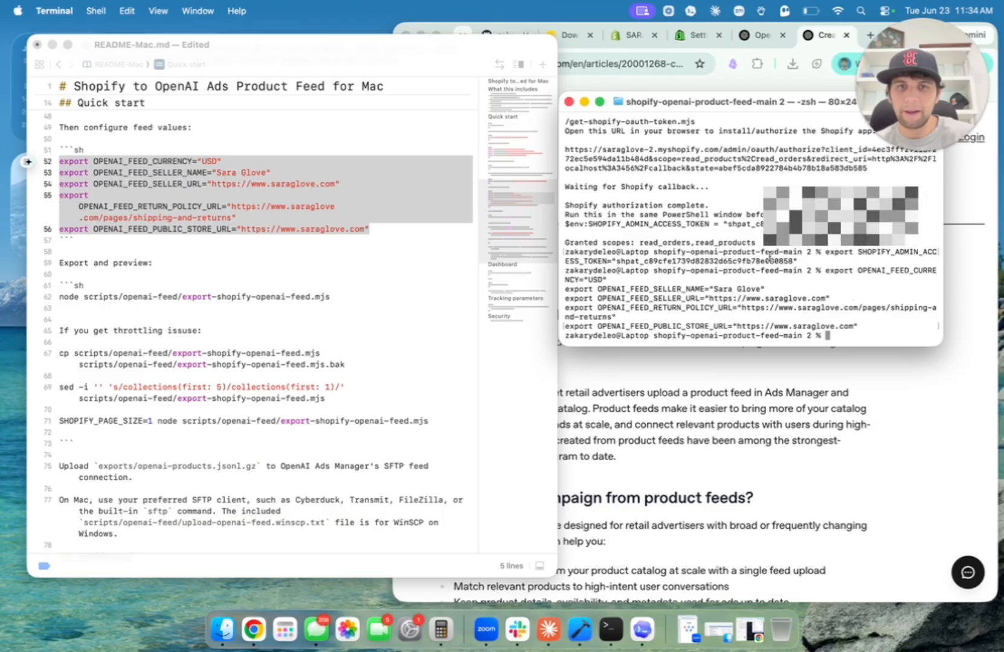
Run node scripts/openai-feed/export-shopify-openai-feed.mjs from line 62 in Terminal.
{"action": "left_click", "coordinate": [329, 299]}
{"action": "left_click_drag", "start_coordinate": [330, 296], "coordinate": [55, 293]}
{"action": "key", "text": "super+c"}
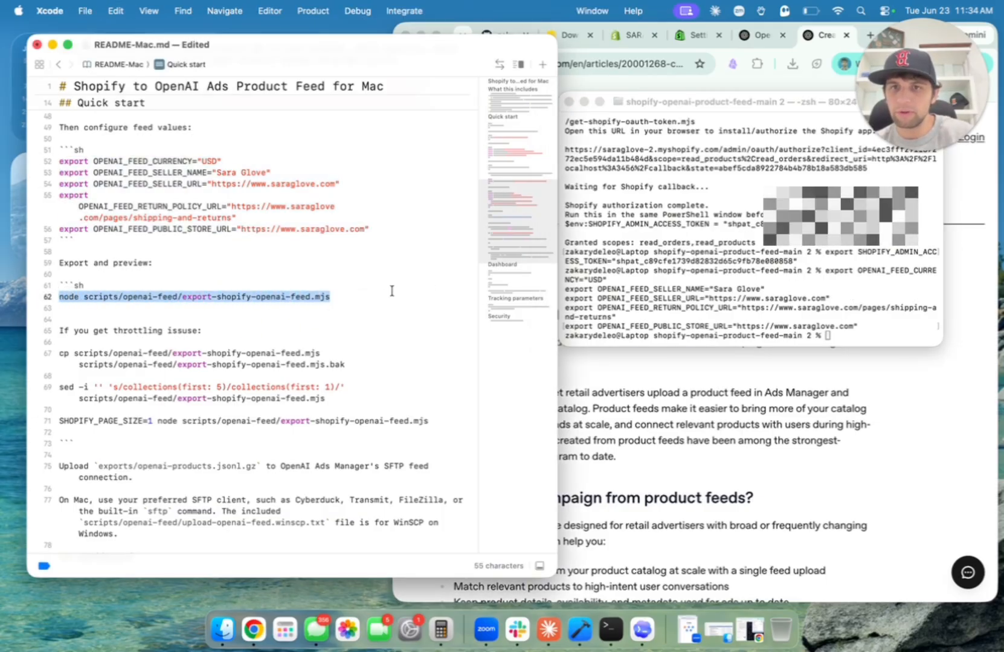
{"action": "left_click", "coordinate": [889, 329]}
{"action": "key", "text": "super+v"}
{"action": "key", "text": "Return"}
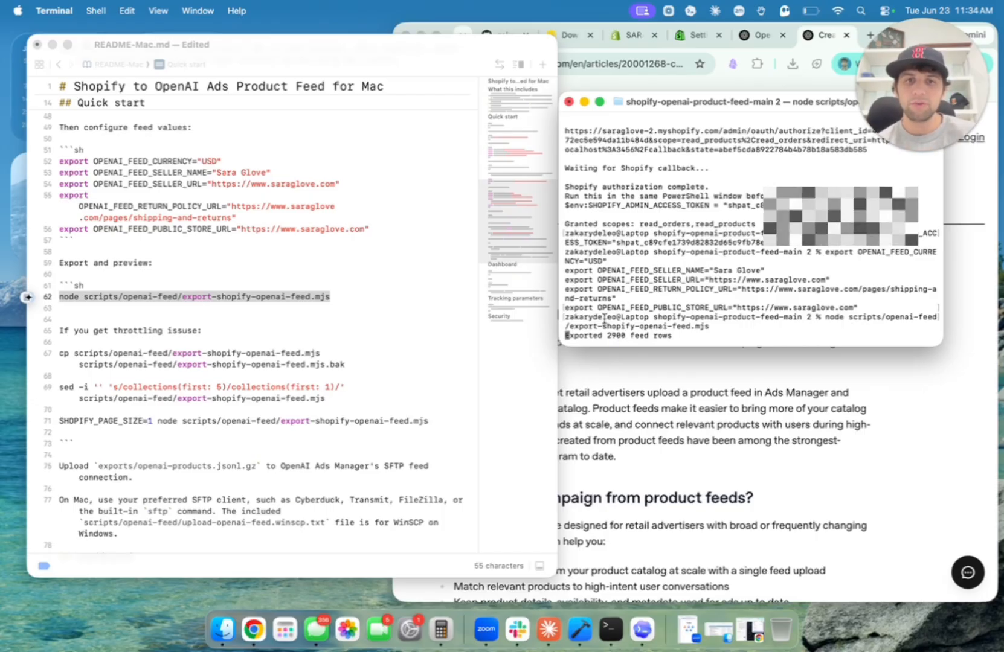
Review the README's throttling workaround commands on lines 67–71.
{"action": "left_click", "coordinate": [357, 347]}
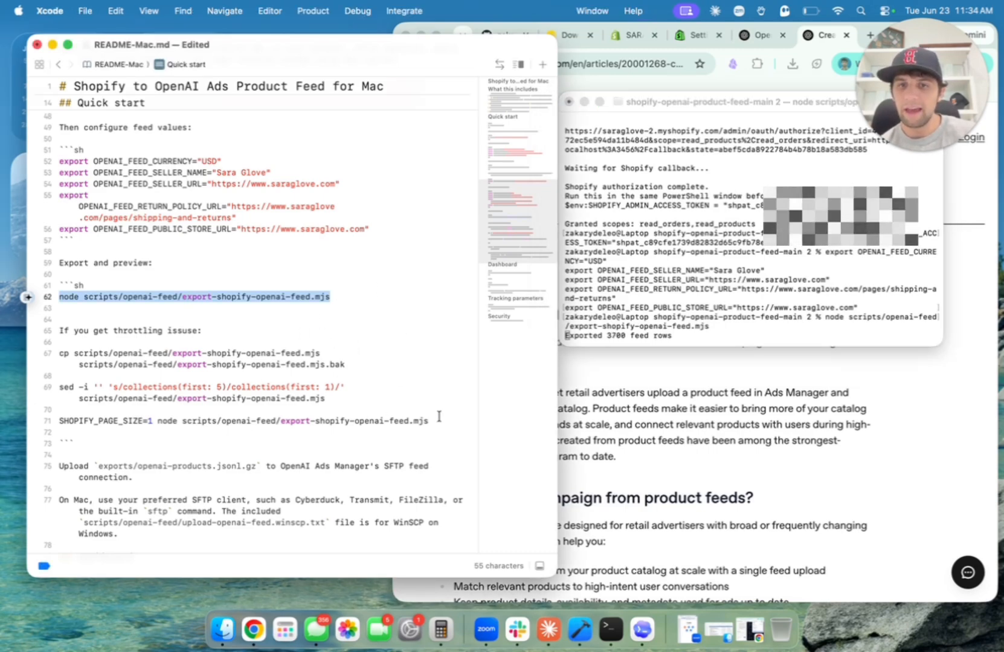
{"action": "left_click_drag", "start_coordinate": [430, 421], "coordinate": [59, 353]}
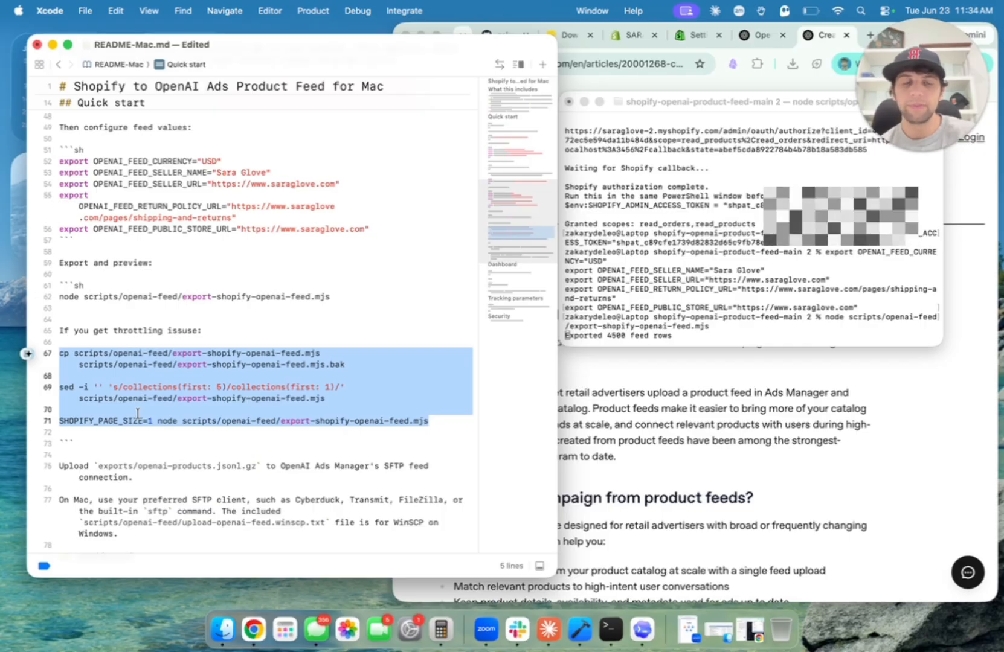
{"action": "left_click", "coordinate": [341, 370]}
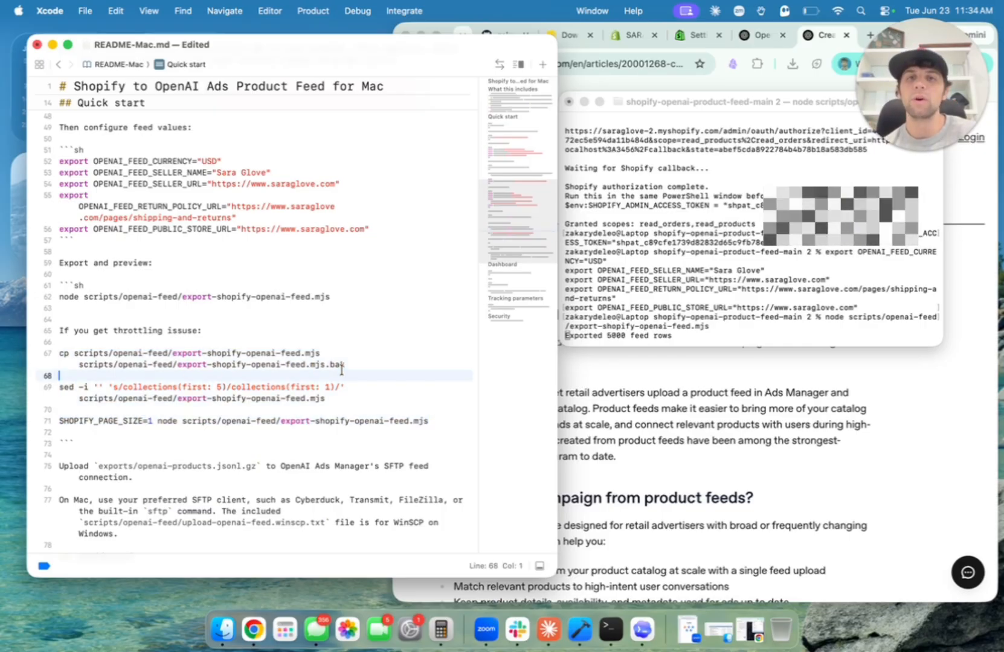
Watch the export finish writing 9433 rows to exports/openai-products.jsonl.gz, then return to Downloads.
{"action": "left_click", "coordinate": [619, 331]}
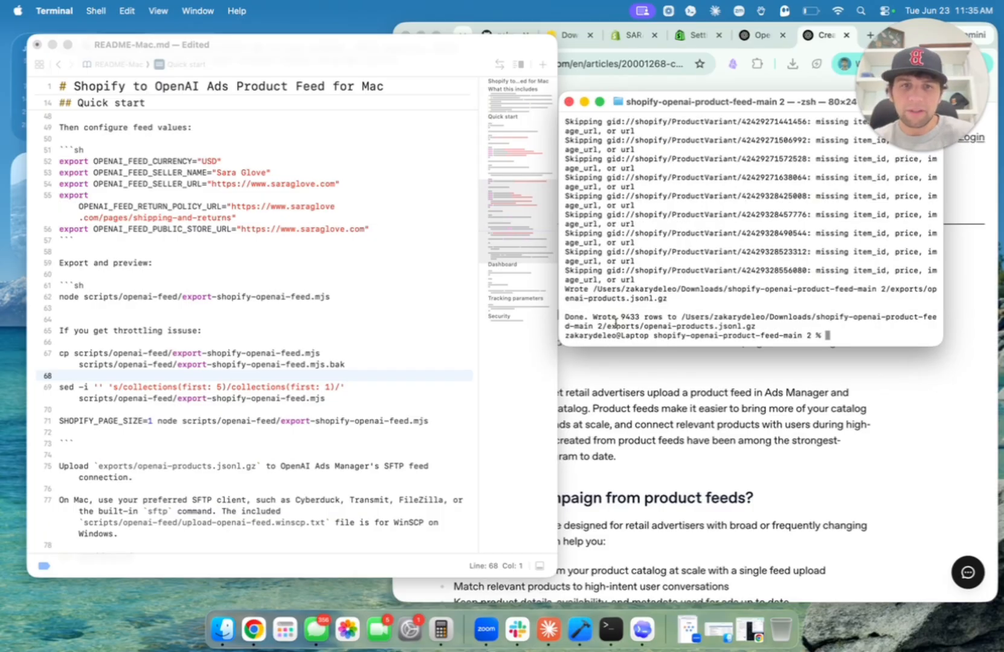
{"action": "left_click", "coordinate": [662, 318]}
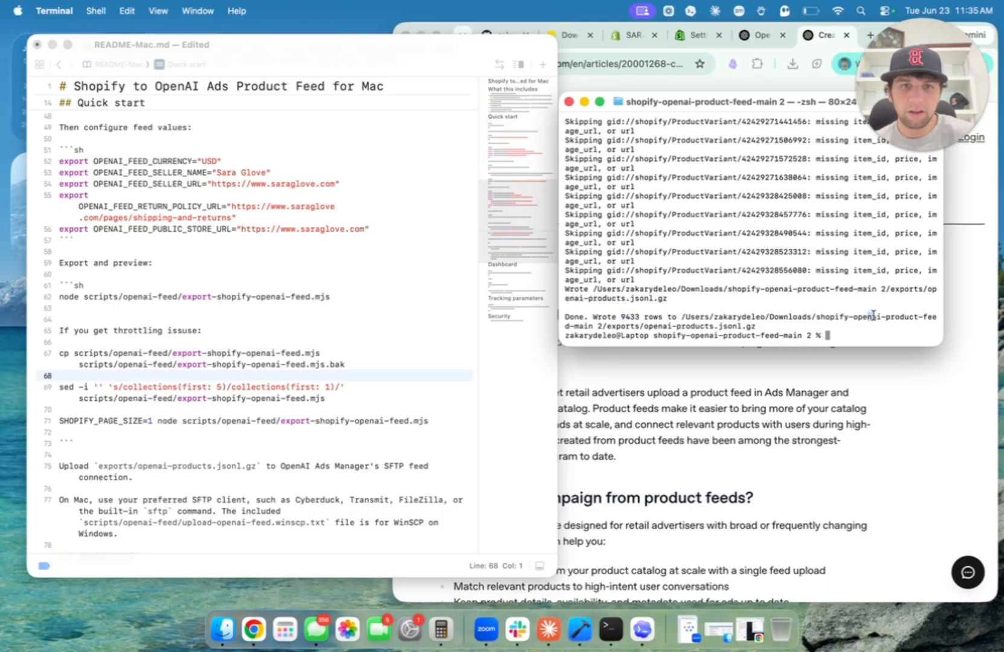
{"action": "scroll", "coordinate": [743, 283], "scroll_direction": "up", "scroll_amount": 3}
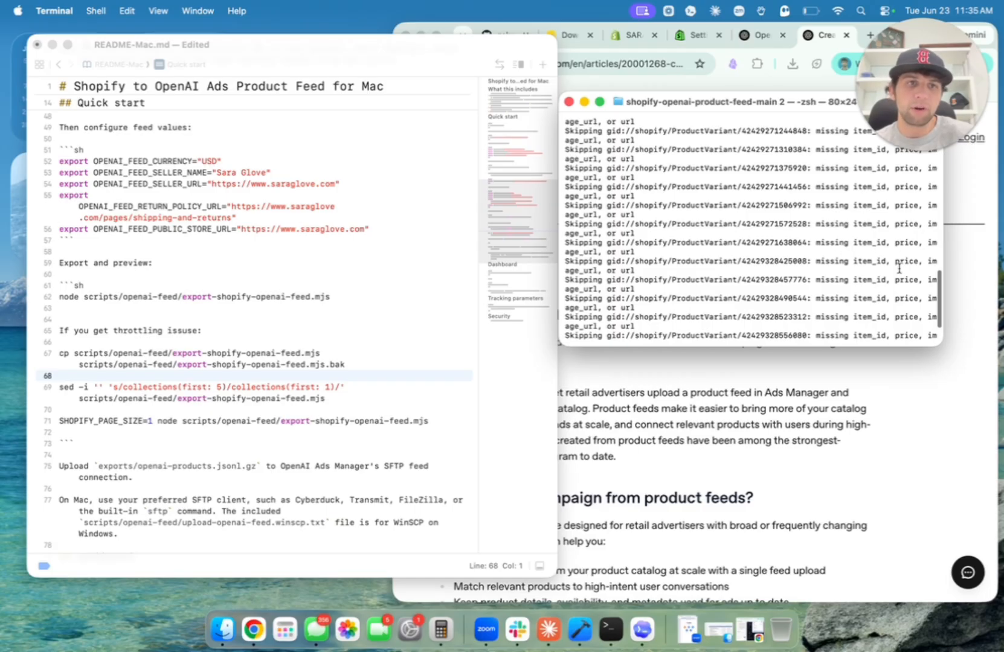
{"action": "scroll", "coordinate": [837, 301], "scroll_direction": "down", "scroll_amount": 3}
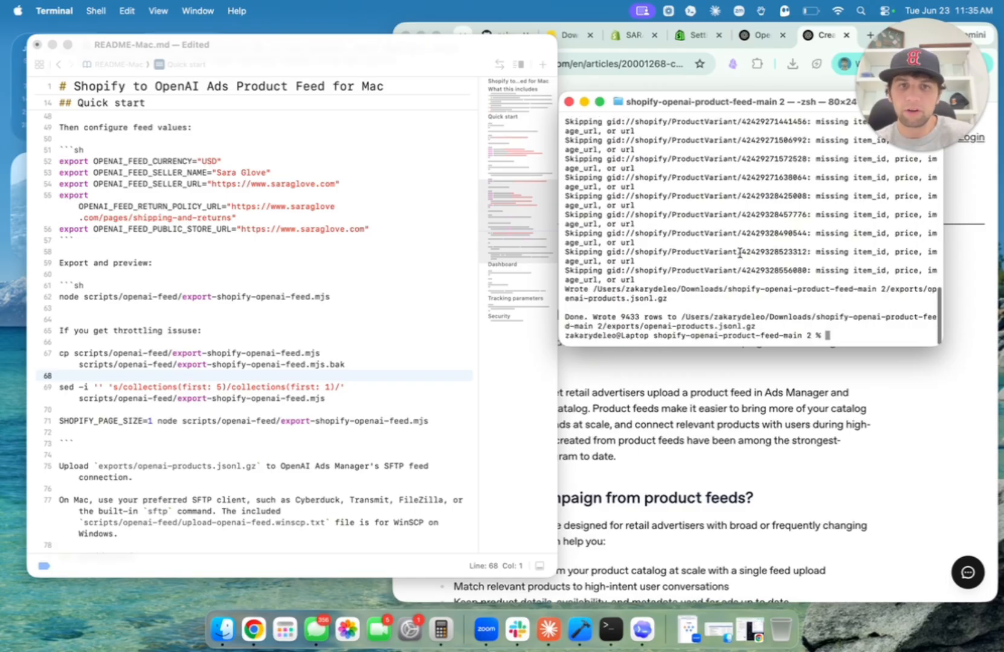
{"action": "key", "text": "super+Tab"}
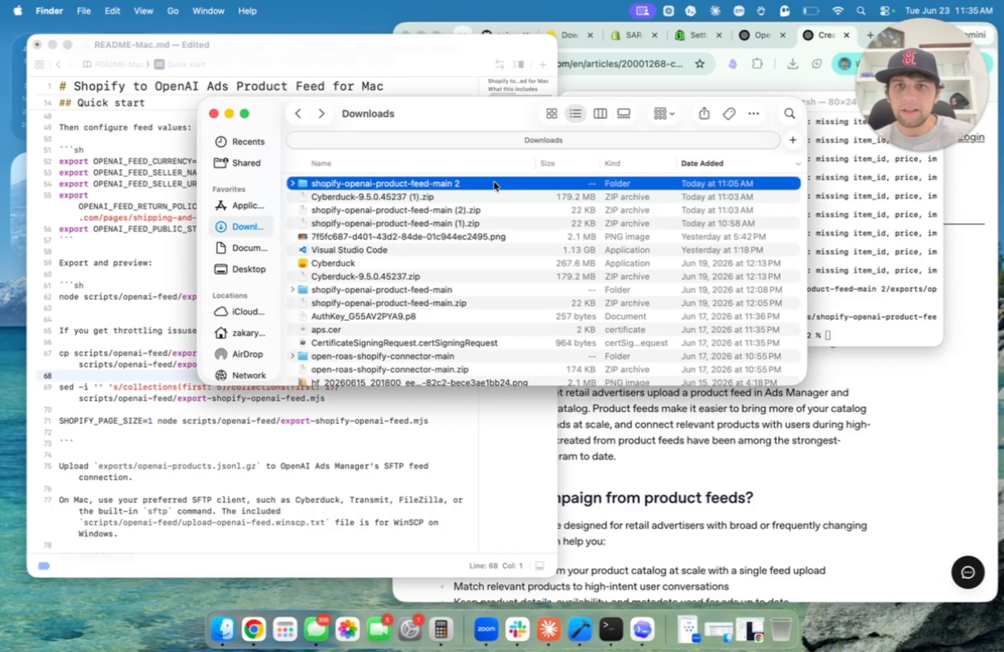
Open shopify-openai-product-feed-main 2 > exports and select the 557 KB openai-products.jsonl.gz.
{"action": "double_click", "coordinate": [494, 184]}
{"action": "double_click", "coordinate": [414, 198]}
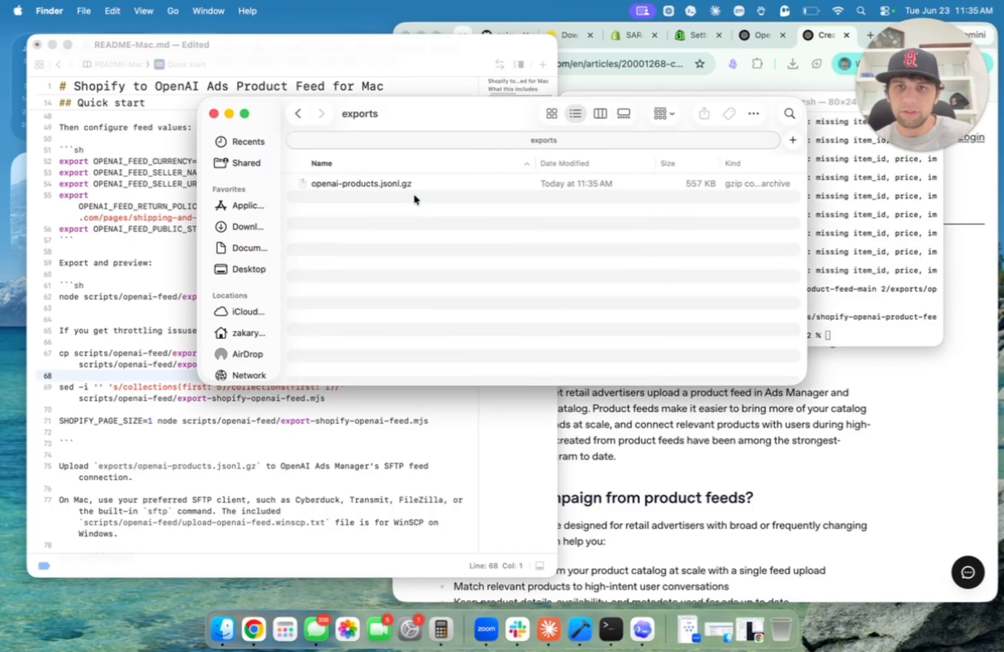
{"action": "left_click", "coordinate": [365, 187]}
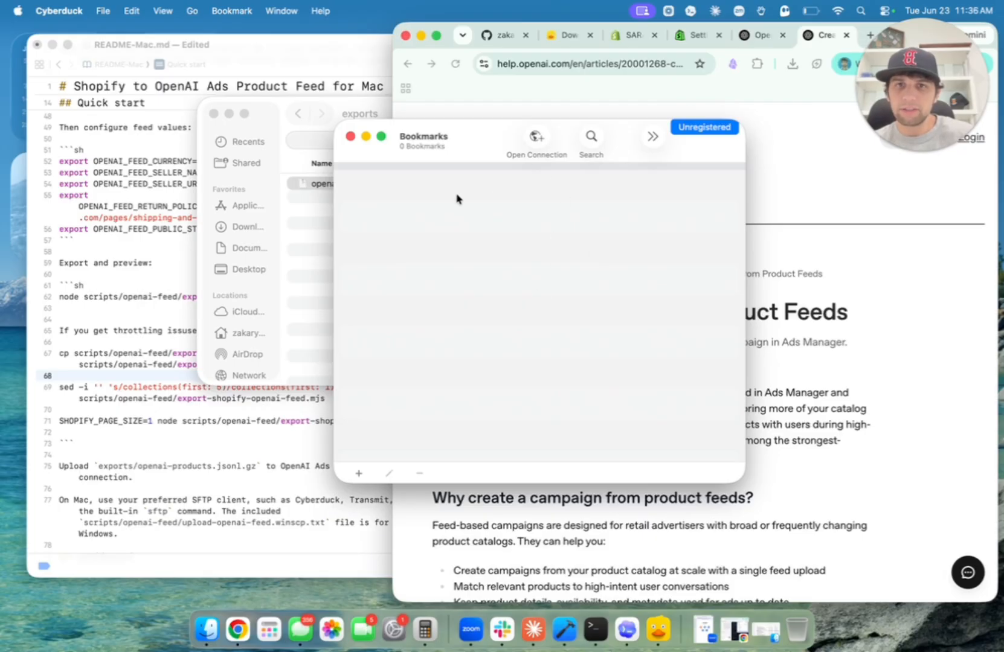
Start a new Cyberduck connection using the SFTP protocol.
{"action": "left_click", "coordinate": [536, 138]}
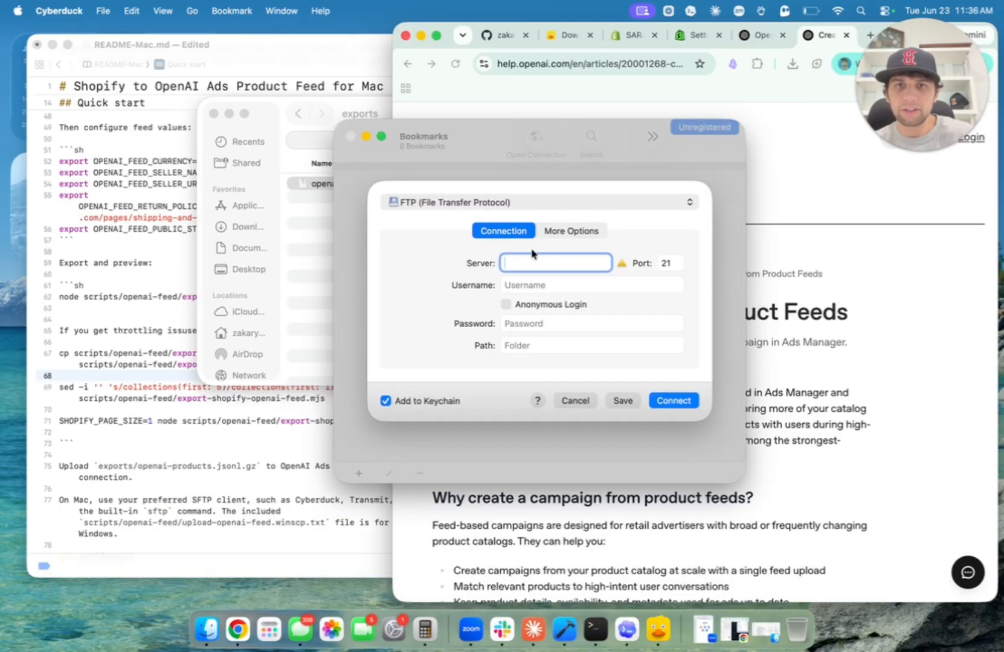
{"action": "left_click", "coordinate": [520, 203]}
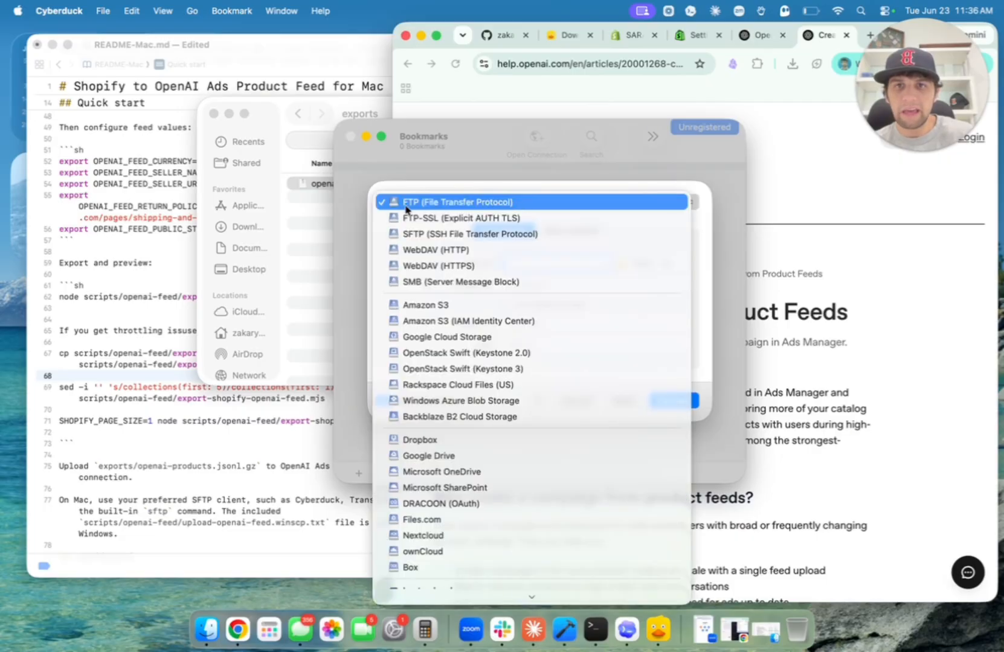
{"action": "left_click", "coordinate": [437, 235]}
In Ads Manager's Feeds page, bring up the product feed's Edit SFTP Connection details.
{"action": "left_click", "coordinate": [755, 36]}
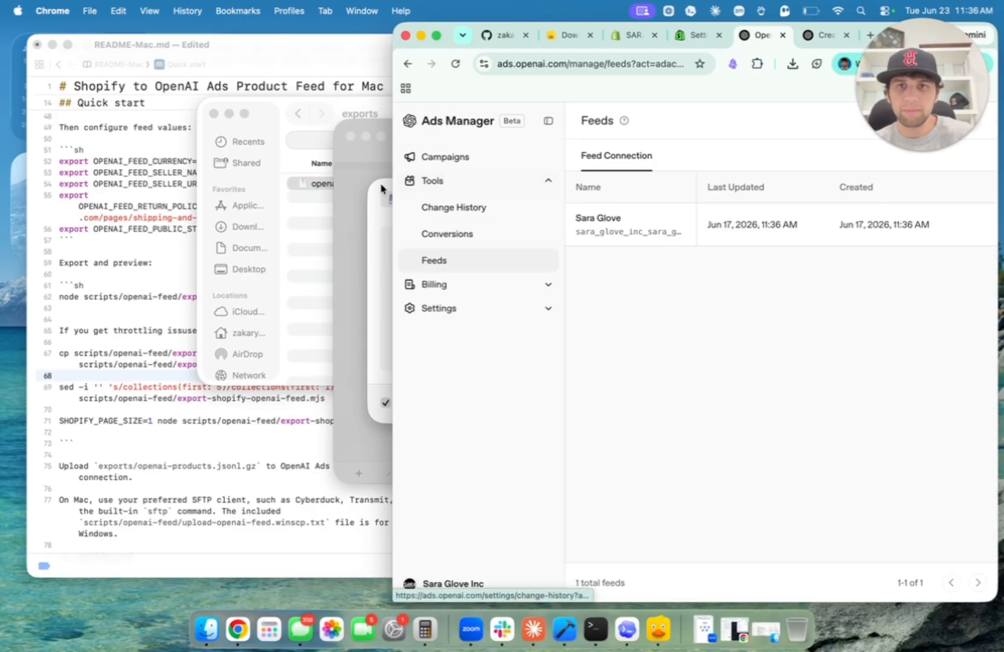
{"action": "left_click_drag", "start_coordinate": [394, 189], "coordinate": [173, 203]}
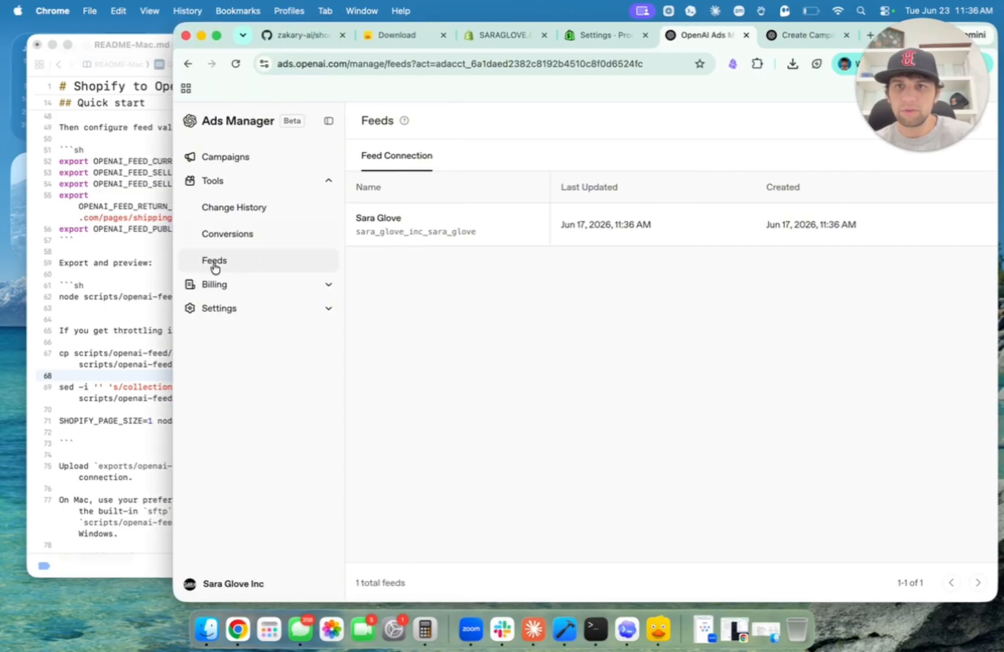
{"action": "left_click_drag", "start_coordinate": [922, 81], "coordinate": [757, 81]}
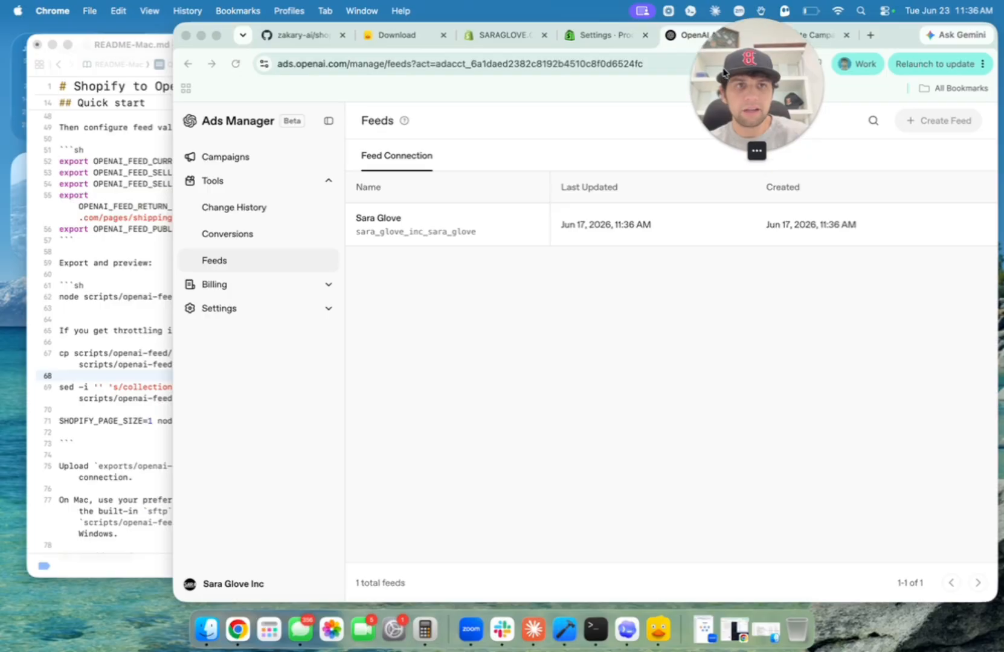
{"action": "left_click_drag", "start_coordinate": [897, 48], "coordinate": [875, 48]}
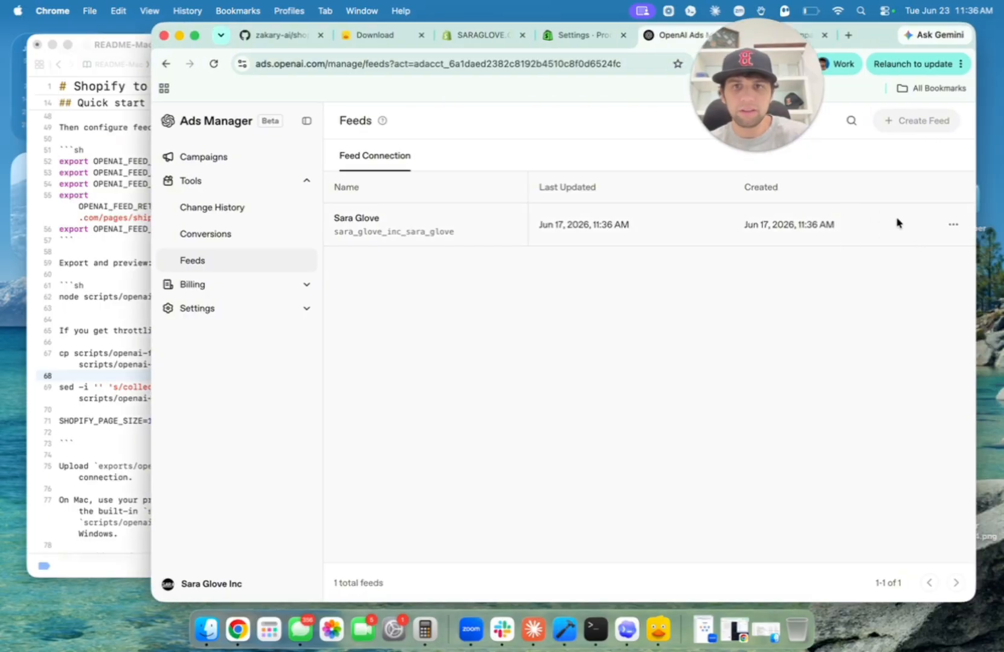
{"action": "left_click", "coordinate": [953, 224]}
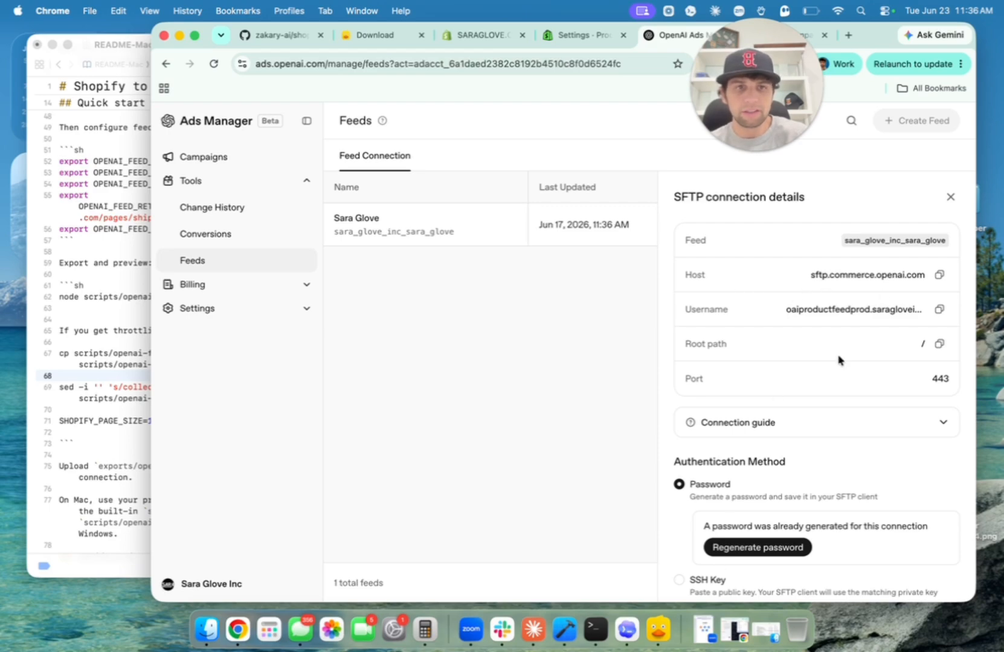
Copy the feed's SFTP host and username into Cyberduck and set the port to 443.
{"action": "left_click", "coordinate": [939, 275]}
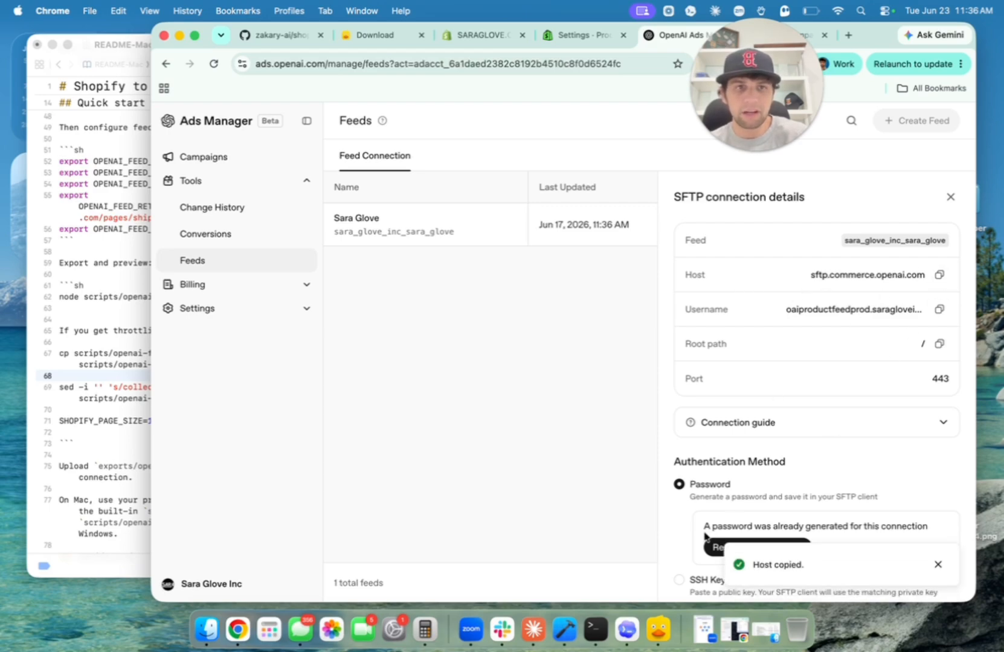
{"action": "left_click", "coordinate": [657, 628]}
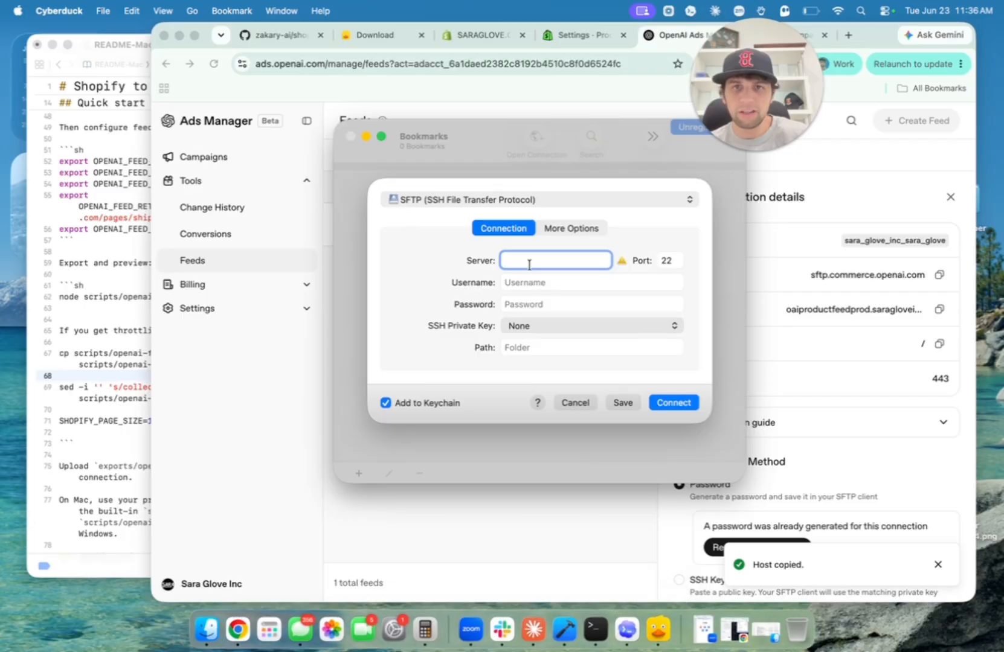
{"action": "key", "text": "super+v"}
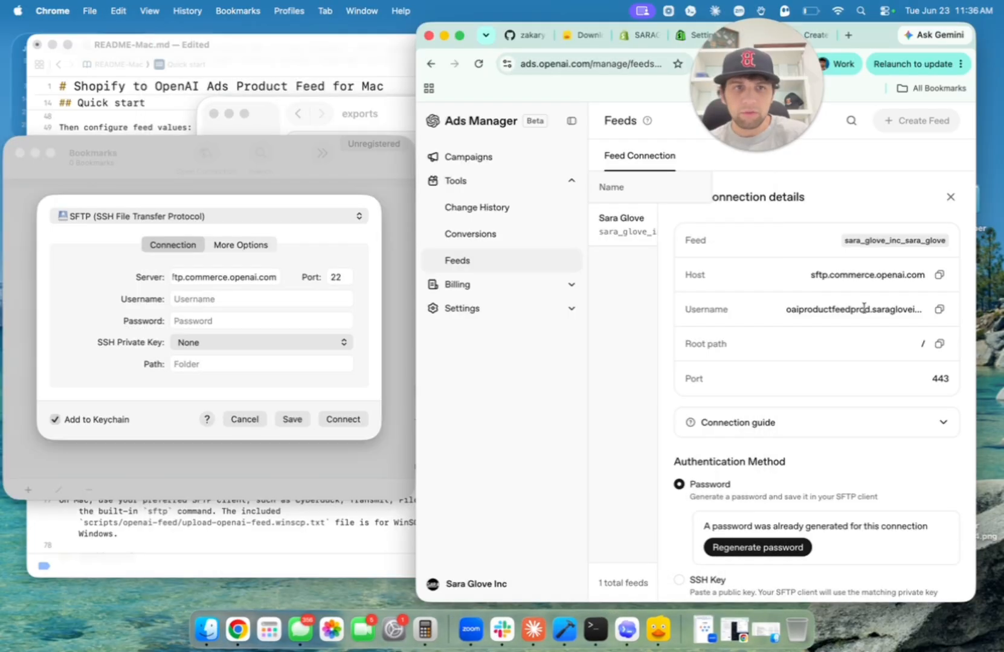
{"action": "left_click", "coordinate": [938, 309]}
{"action": "left_click", "coordinate": [219, 298]}
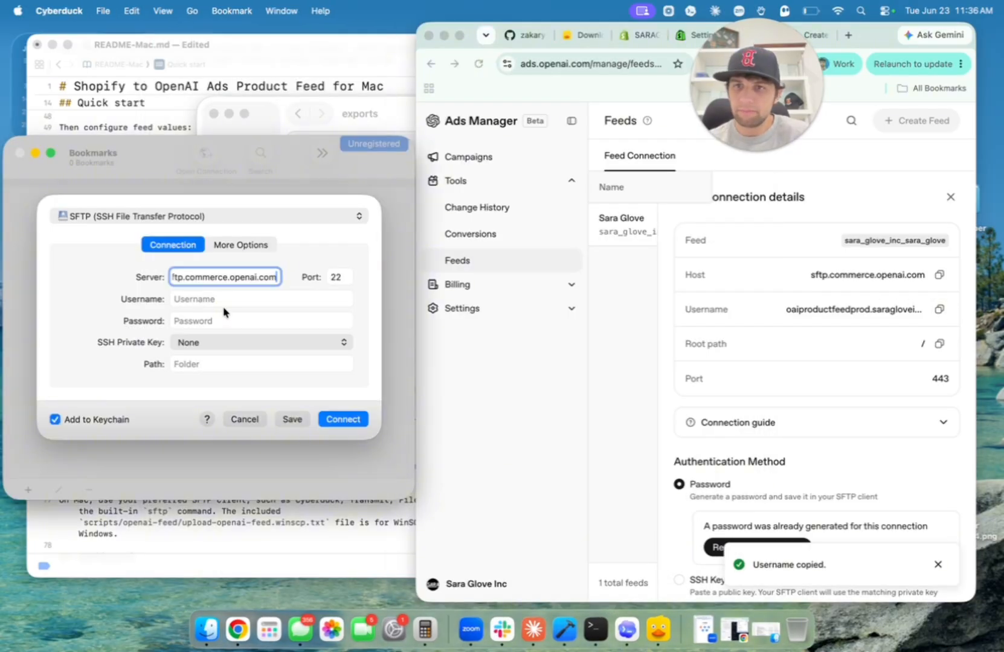
{"action": "left_click", "coordinate": [223, 303]}
{"action": "key", "text": "super+v"}
{"action": "left_click", "coordinate": [760, 341]}
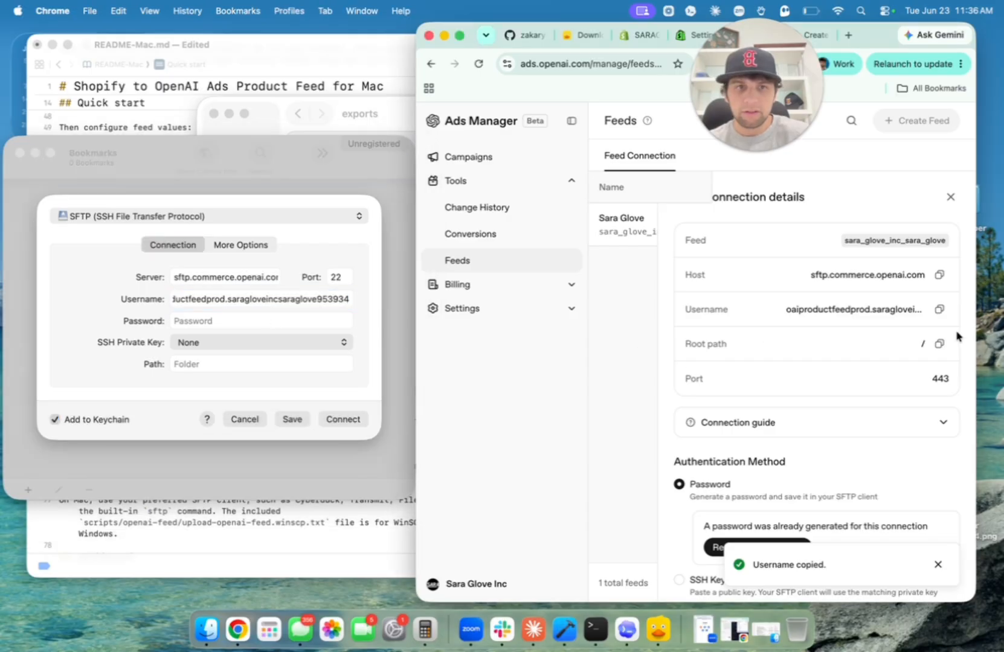
{"action": "left_click", "coordinate": [336, 277]}
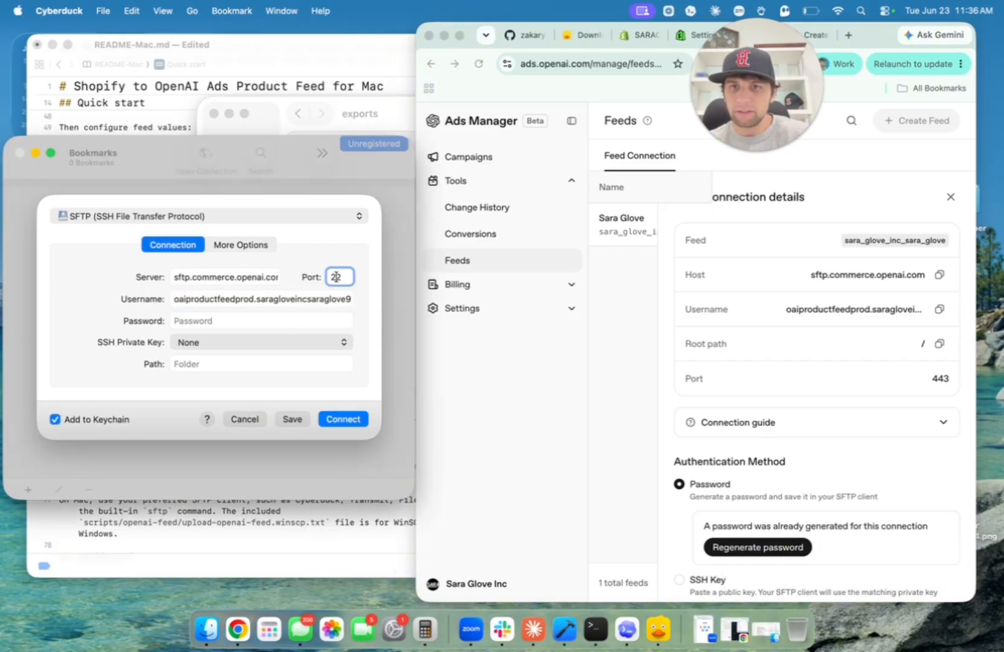
{"action": "type", "text": "443"}
Regenerate the SFTP password, paste it into Cyberduck, connect, and trust the server fingerprint.
{"action": "left_click", "coordinate": [752, 454]}
{"action": "scroll", "coordinate": [752, 454], "scroll_direction": "down", "scroll_amount": 1}
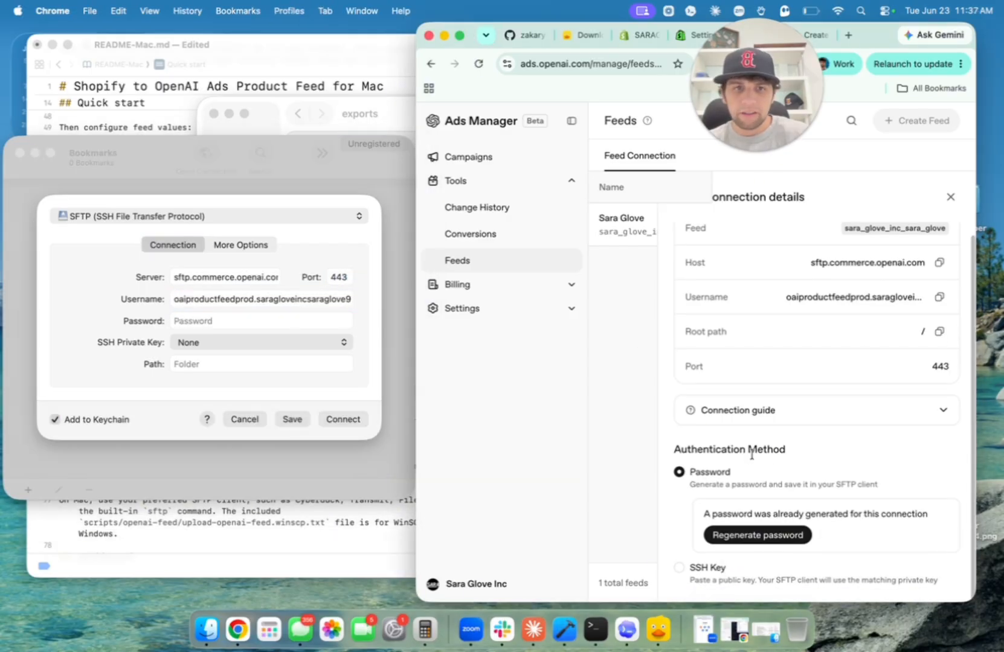
{"action": "left_click", "coordinate": [757, 536]}
{"action": "left_click", "coordinate": [792, 400]}
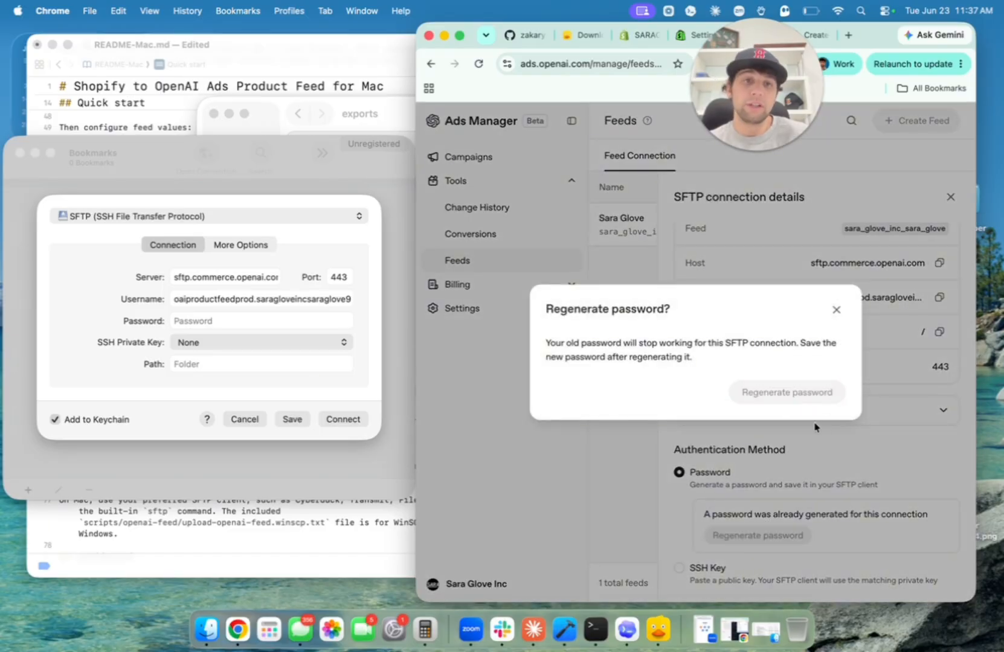
{"action": "left_click", "coordinate": [194, 320]}
{"action": "key", "text": "super+v"}
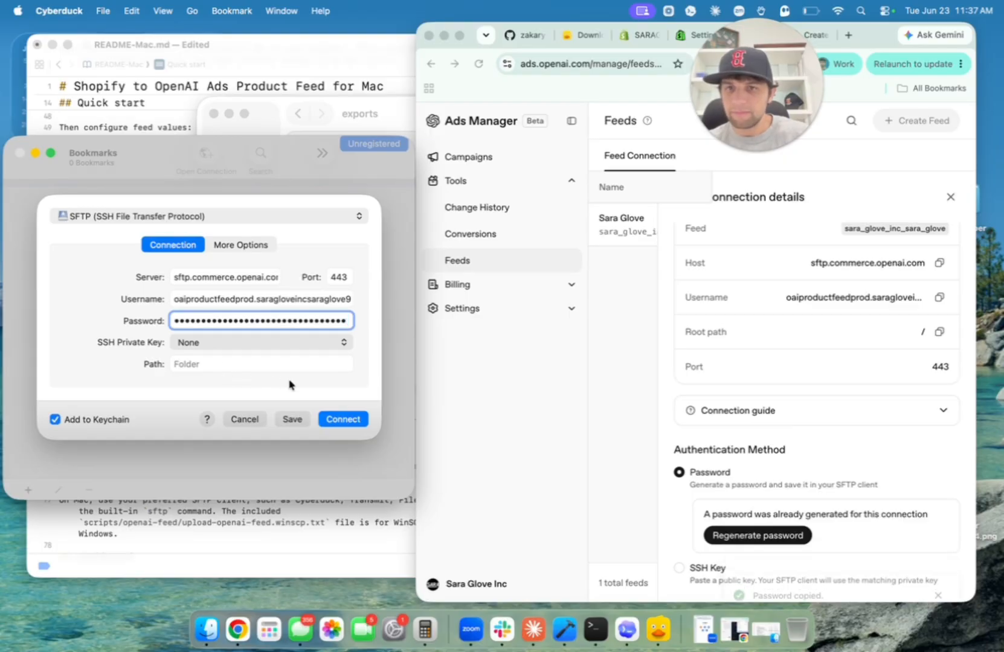
{"action": "left_click", "coordinate": [355, 421]}
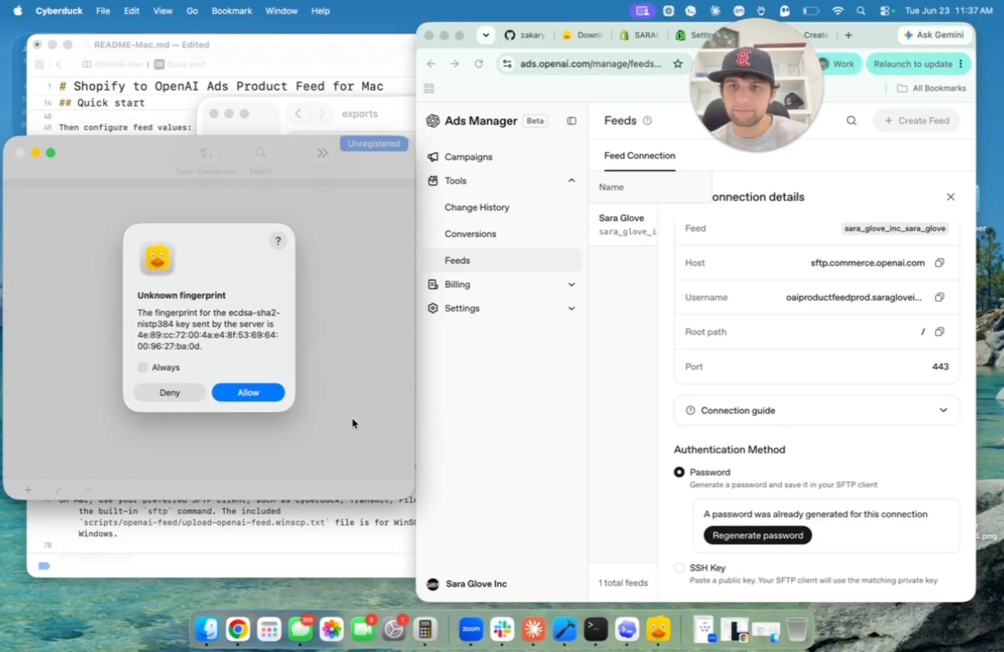
{"action": "left_click", "coordinate": [238, 393]}
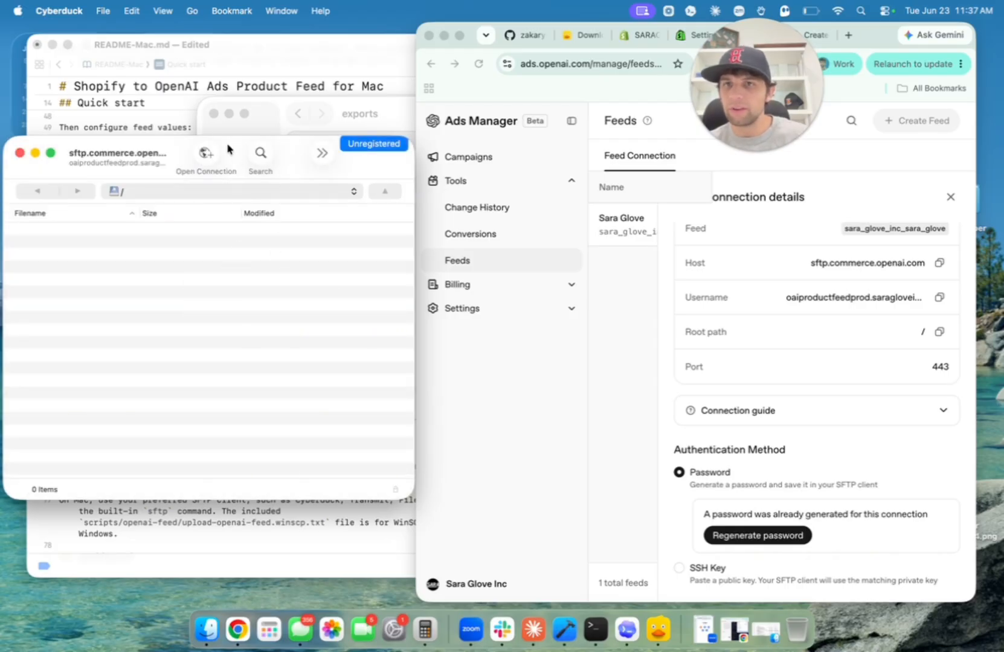
Upload openai-products.jsonl.gz from the exports folder to the SFTP root, allowing the fingerprint.
{"action": "left_click_drag", "start_coordinate": [228, 148], "coordinate": [298, 149]}
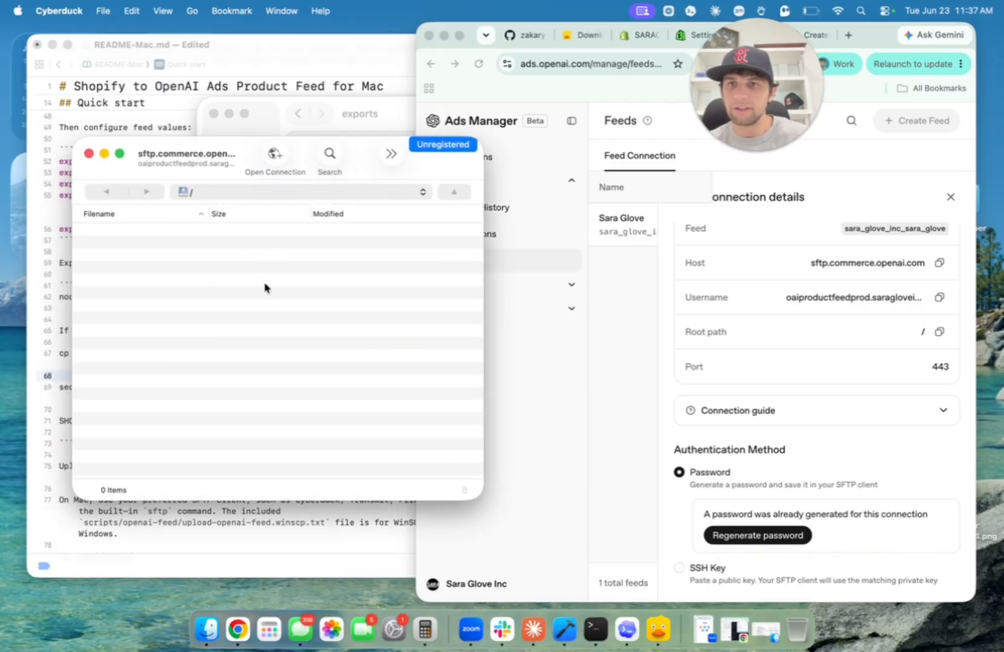
{"action": "left_click_drag", "start_coordinate": [366, 155], "coordinate": [659, 155]}
{"action": "left_click", "coordinate": [346, 243]}
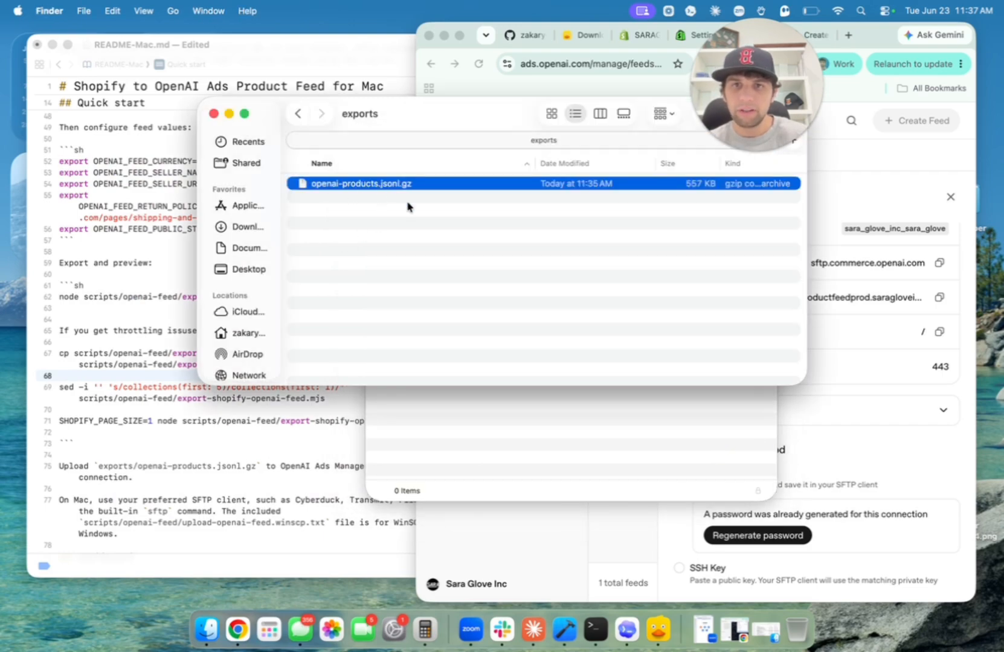
{"action": "left_click_drag", "start_coordinate": [566, 183], "coordinate": [634, 435]}
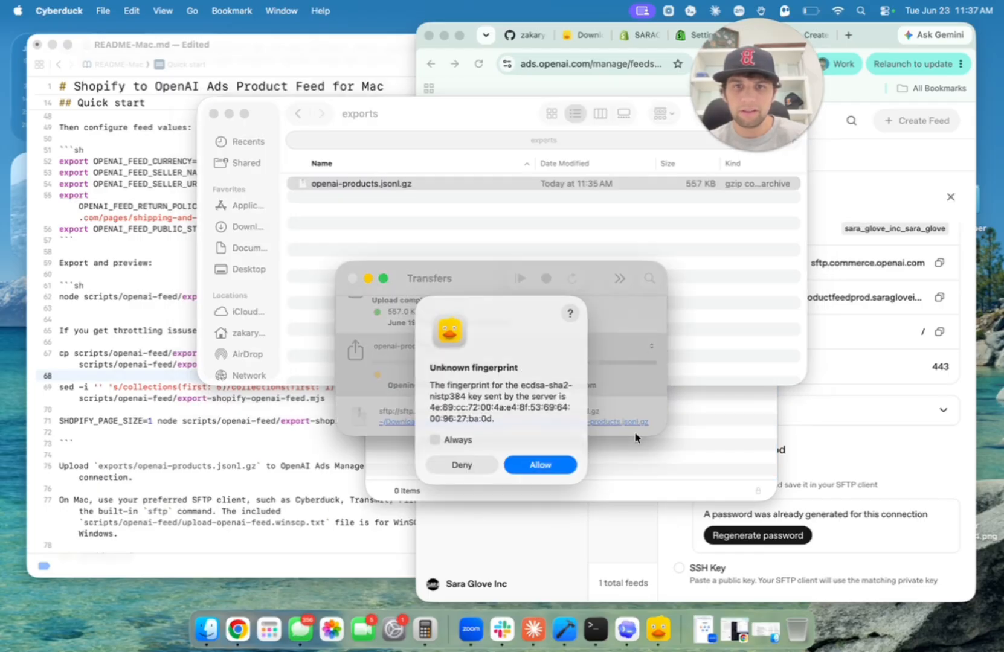
{"action": "left_click", "coordinate": [547, 465]}
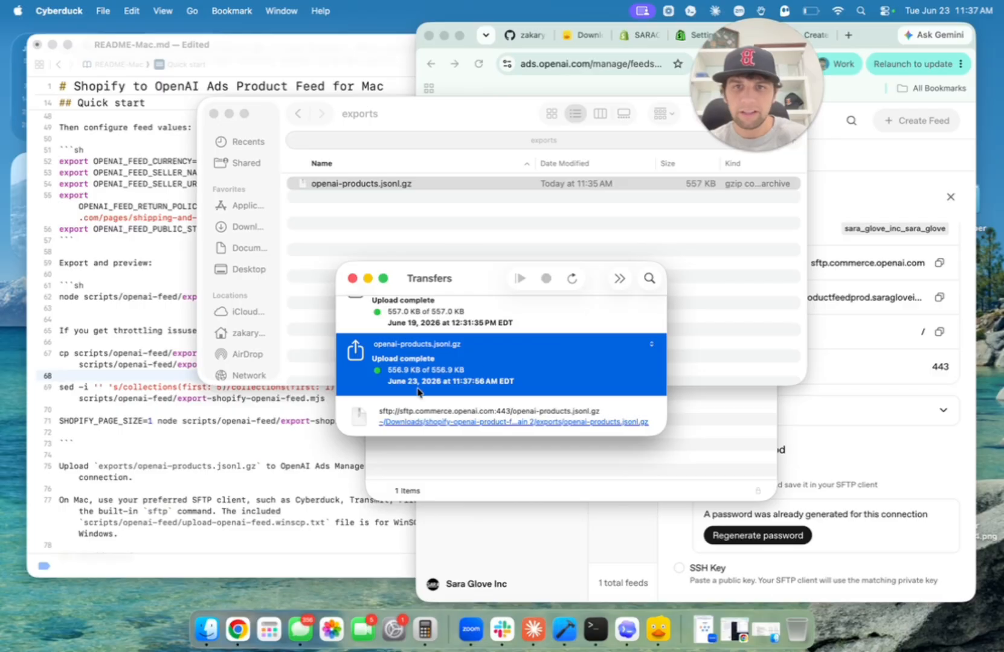
{"action": "left_click", "coordinate": [720, 436]}
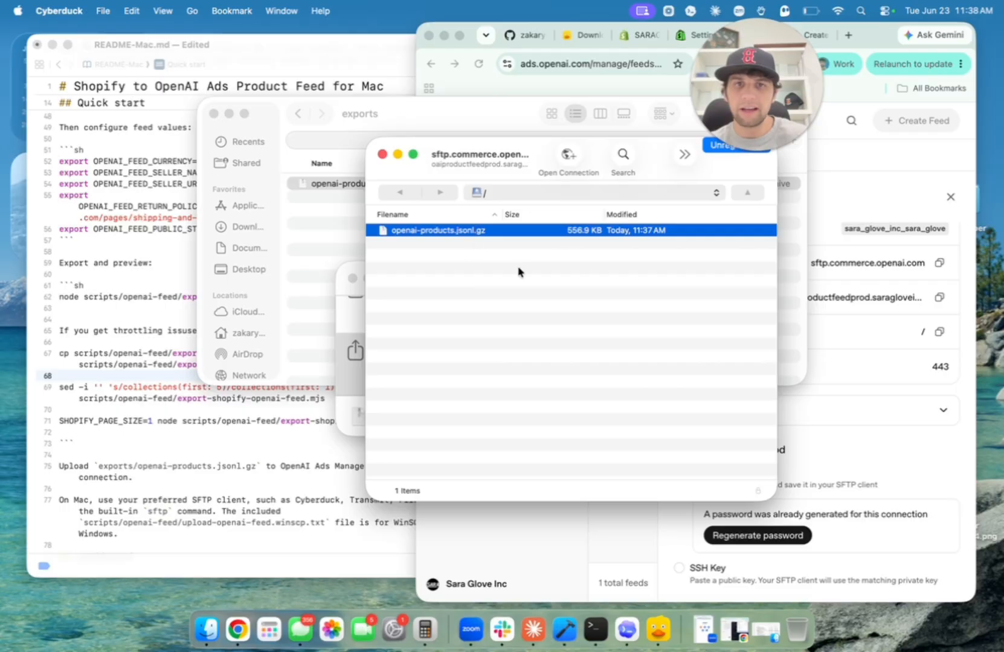
In Campaigns > Products, clear the Impressions > 0 filter and browse all 50+ products.
{"action": "left_click", "coordinate": [886, 403]}
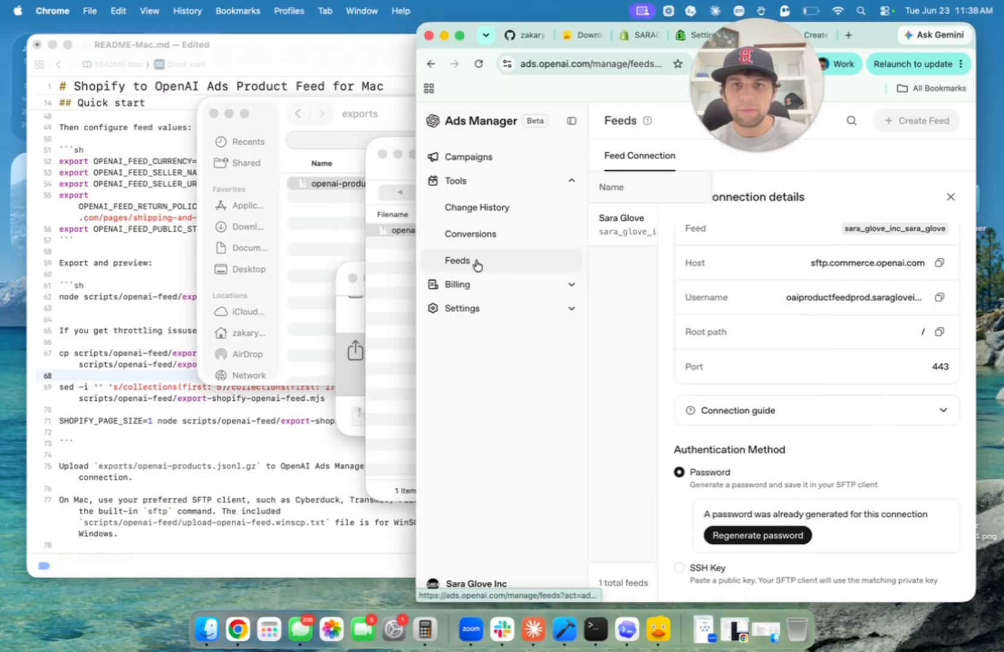
{"action": "double_click", "coordinate": [416, 248]}
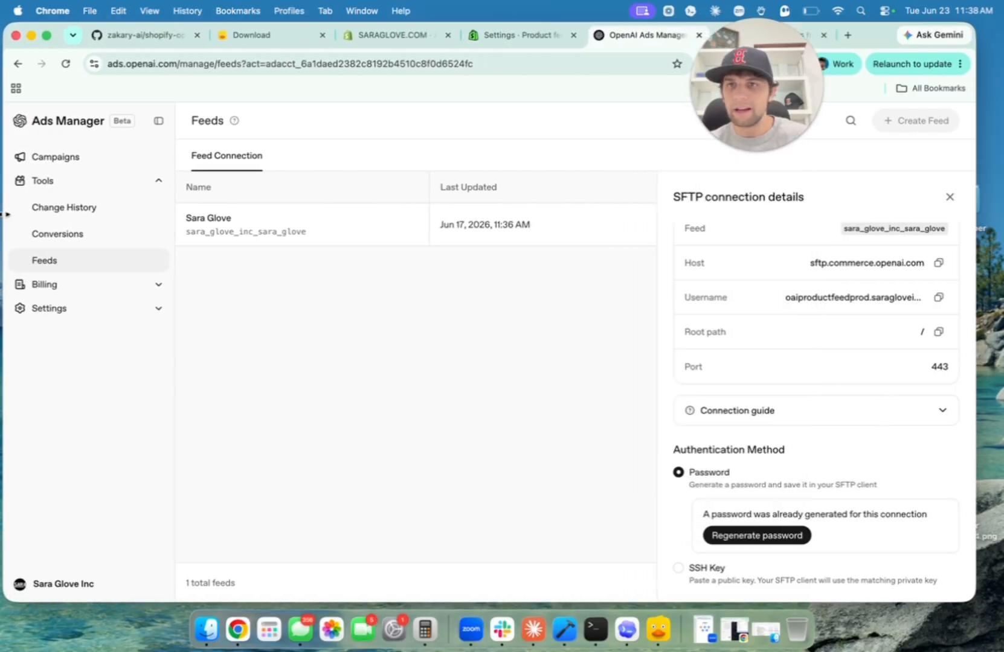
{"action": "left_click", "coordinate": [141, 161]}
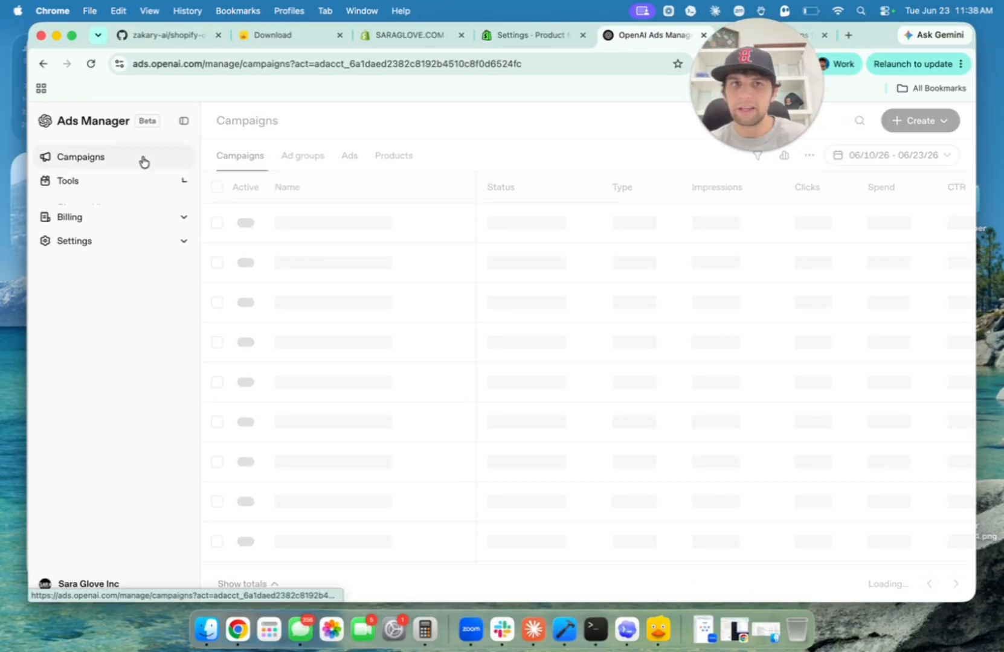
{"action": "left_click", "coordinate": [387, 207]}
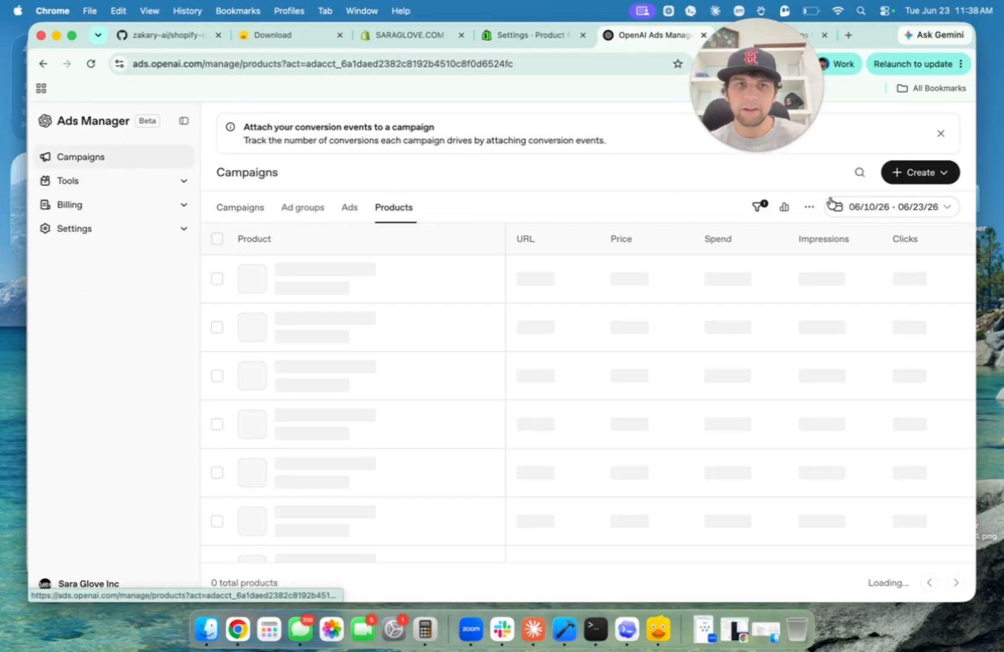
{"action": "left_click", "coordinate": [762, 209]}
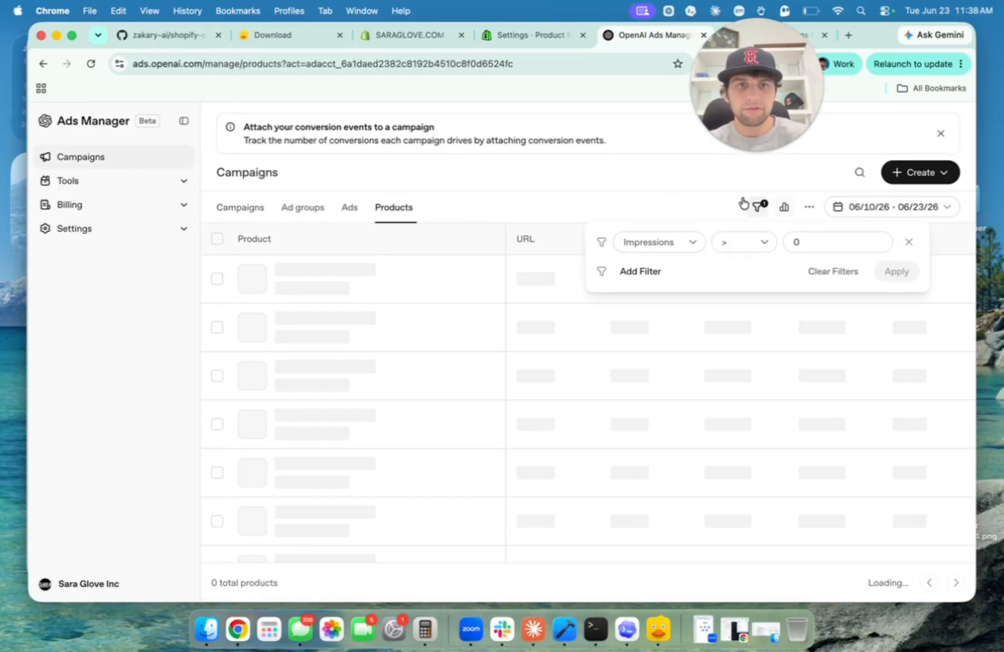
{"action": "left_click", "coordinate": [841, 275]}
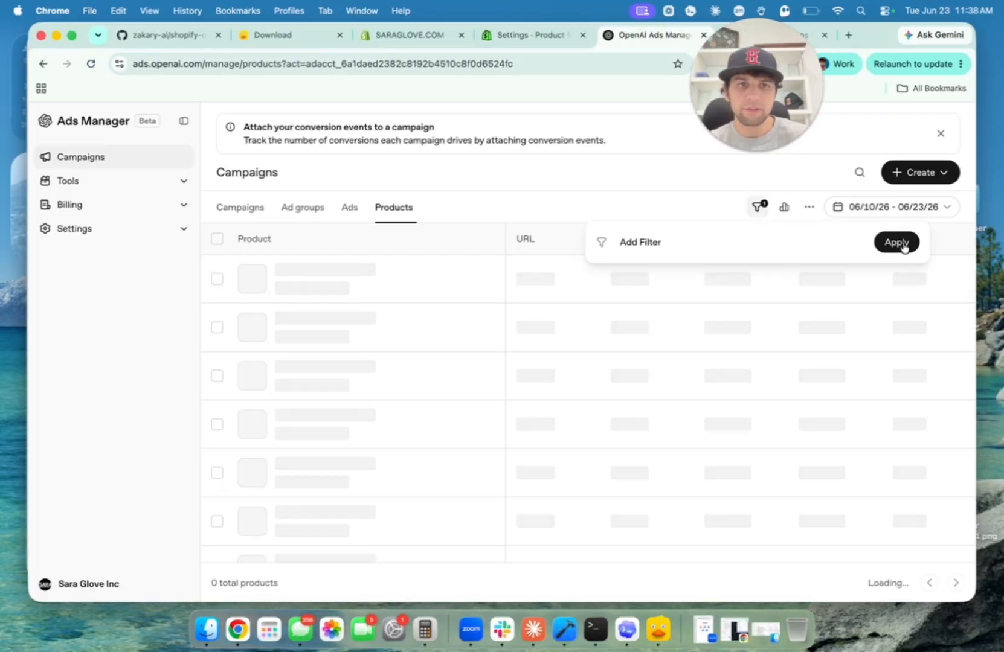
{"action": "left_click", "coordinate": [901, 245]}
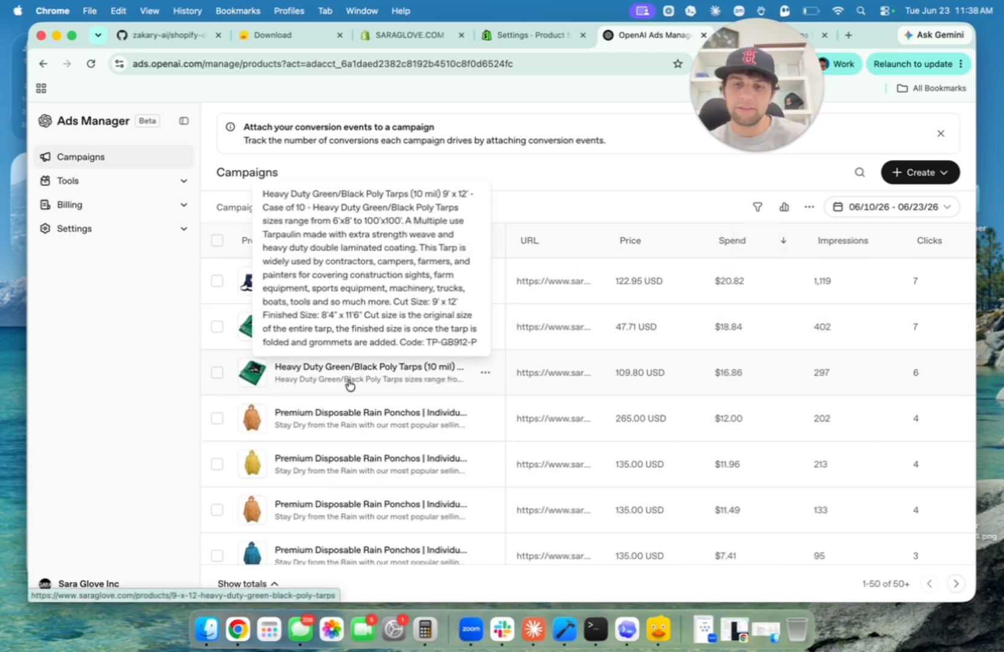
{"action": "scroll", "coordinate": [384, 374], "scroll_direction": "down", "scroll_amount": 5}
{"action": "scroll", "coordinate": [425, 406], "scroll_direction": "down", "scroll_amount": 10}
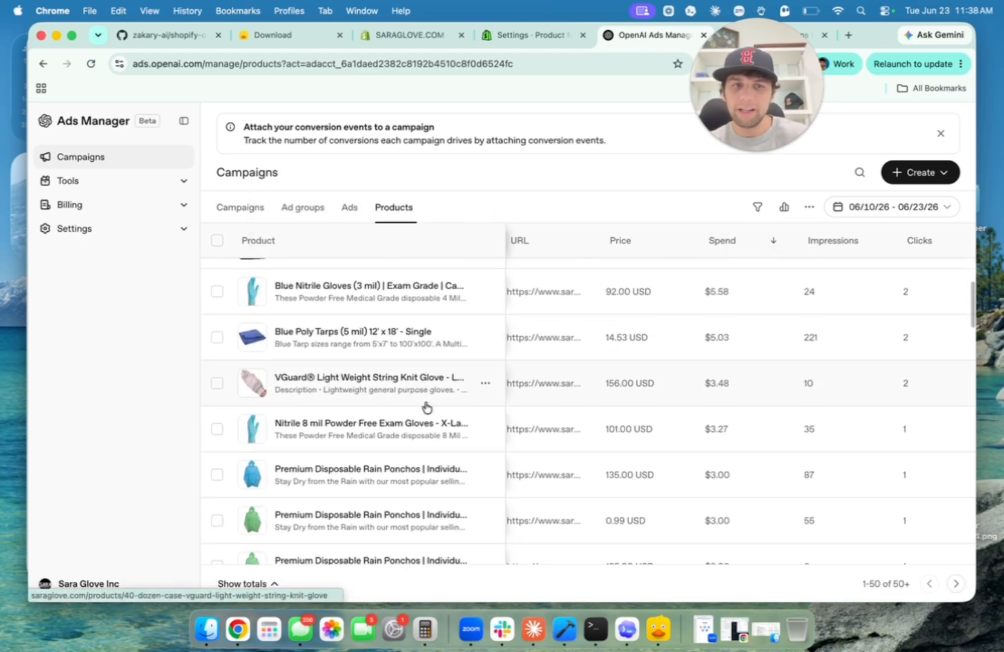
{"action": "scroll", "coordinate": [425, 406], "scroll_direction": "down", "scroll_amount": 10}
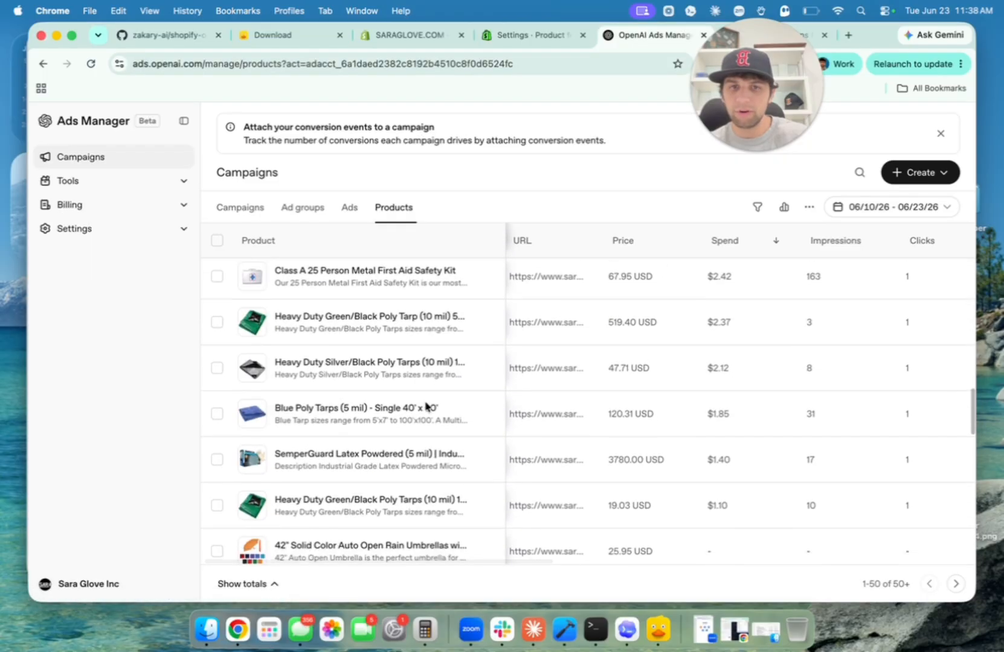
{"action": "scroll", "coordinate": [383, 374], "scroll_direction": "down", "scroll_amount": 3}
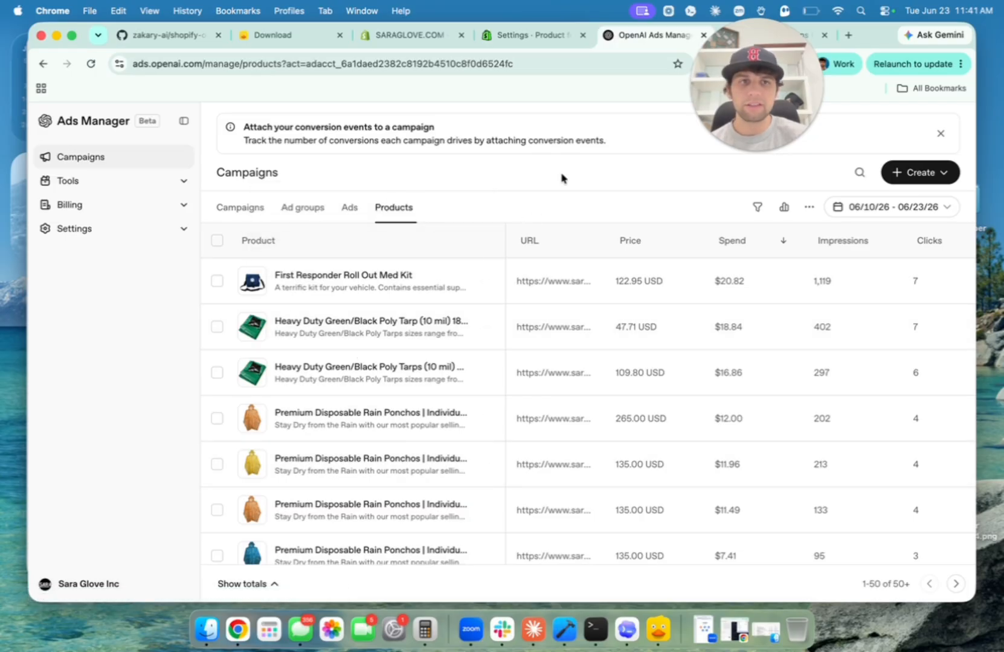
Create a campaign named Product Feeds with campaign type Product feed.
{"action": "left_click", "coordinate": [937, 176]}
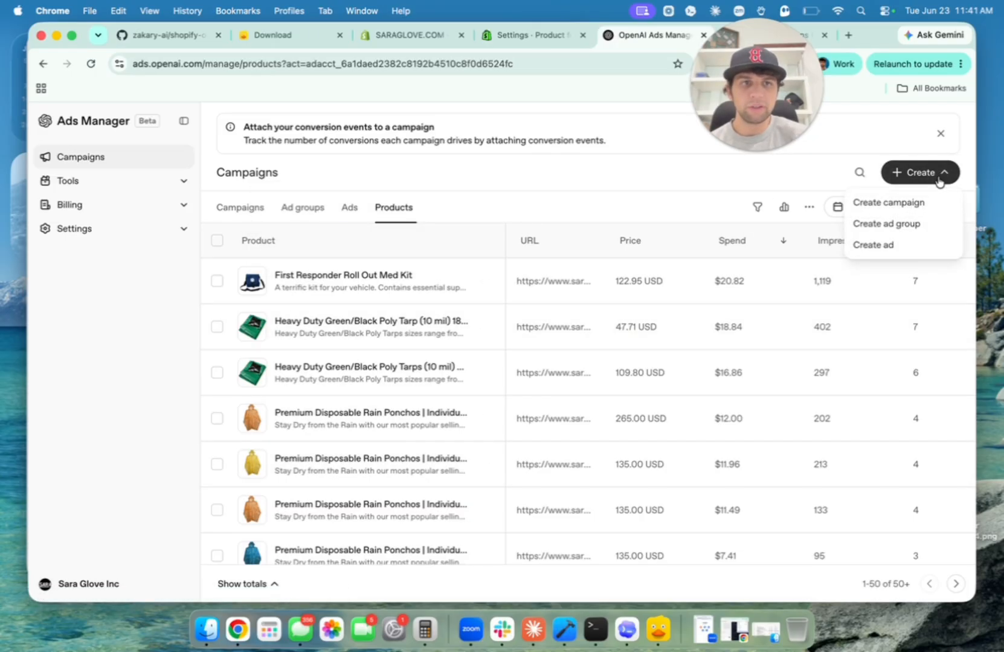
{"action": "left_click", "coordinate": [924, 202]}
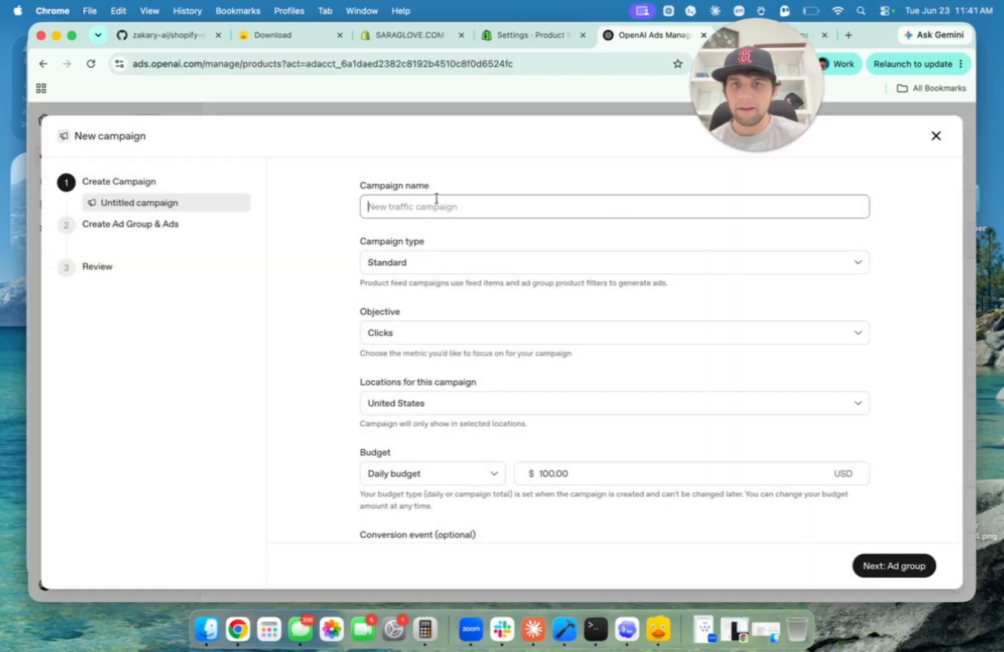
{"action": "type", "text": "Prodcu"}
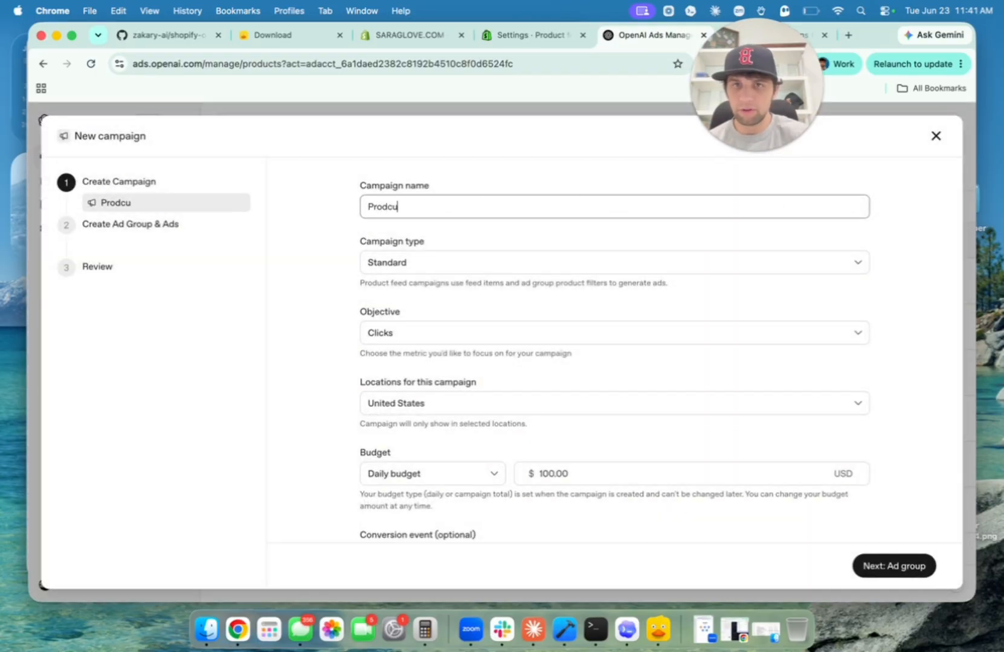
{"action": "type", "text": "t Feeds"}
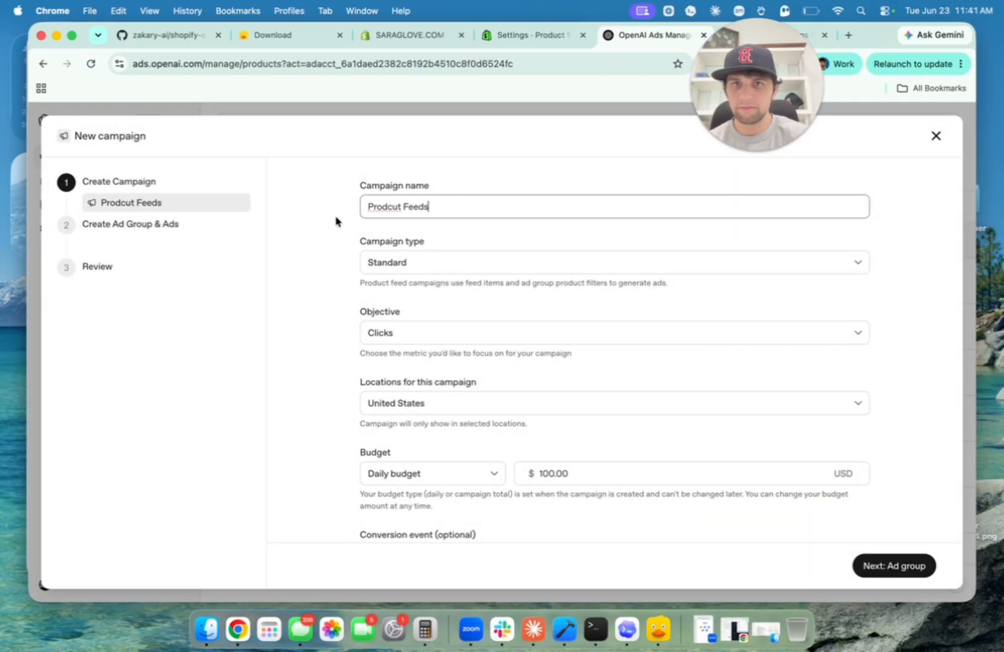
{"action": "left_click", "coordinate": [376, 208]}
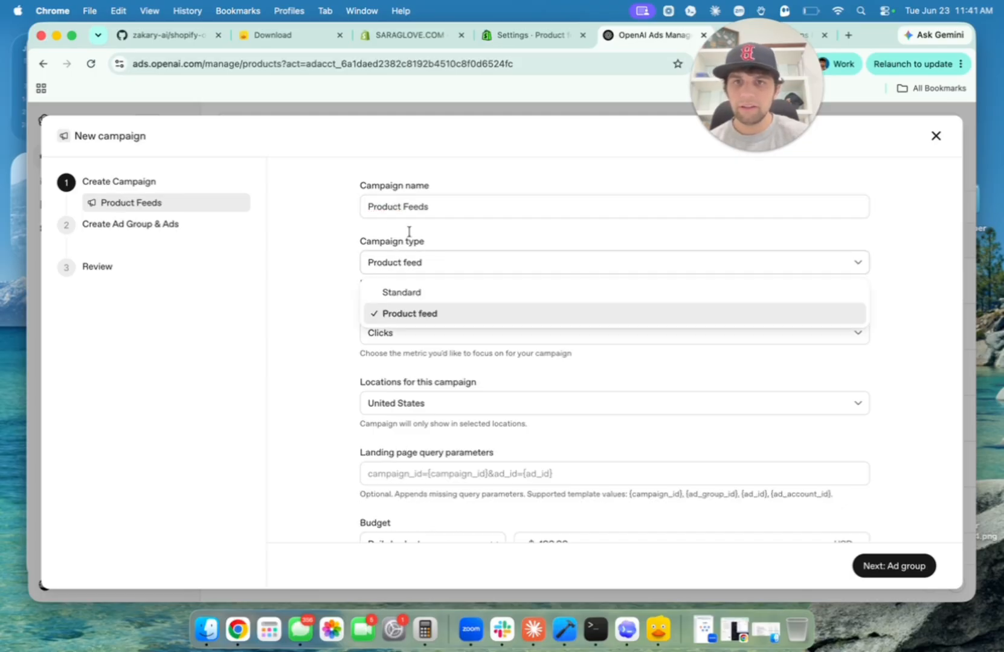
{"action": "left_click", "coordinate": [458, 315]}
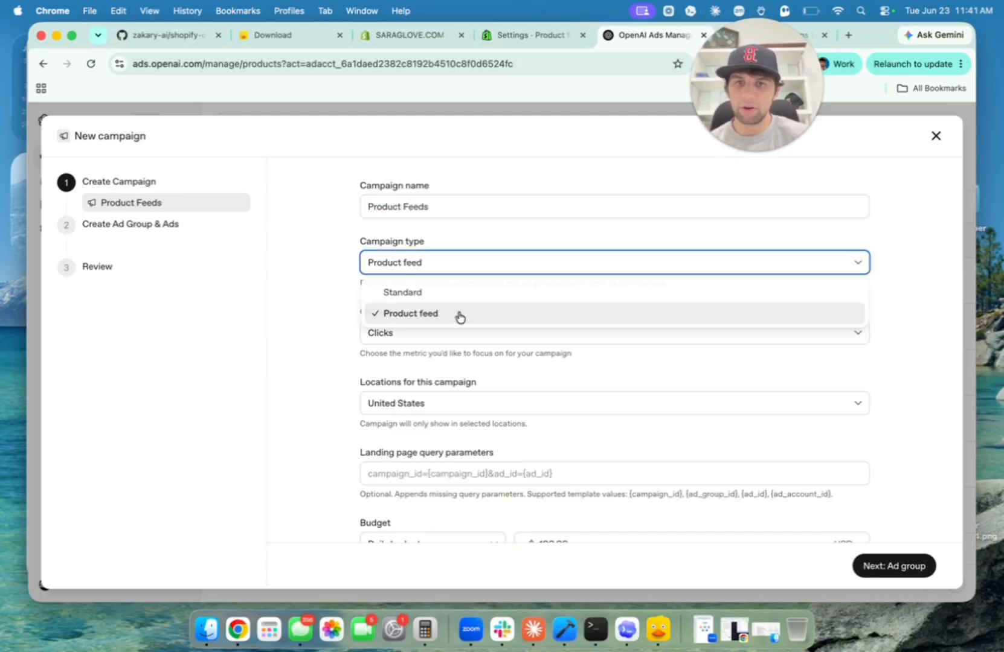
{"action": "scroll", "coordinate": [459, 314], "scroll_direction": "down", "scroll_amount": 1}
{"action": "left_click", "coordinate": [448, 310]}
{"action": "scroll", "coordinate": [449, 311], "scroll_direction": "down", "scroll_amount": 2}
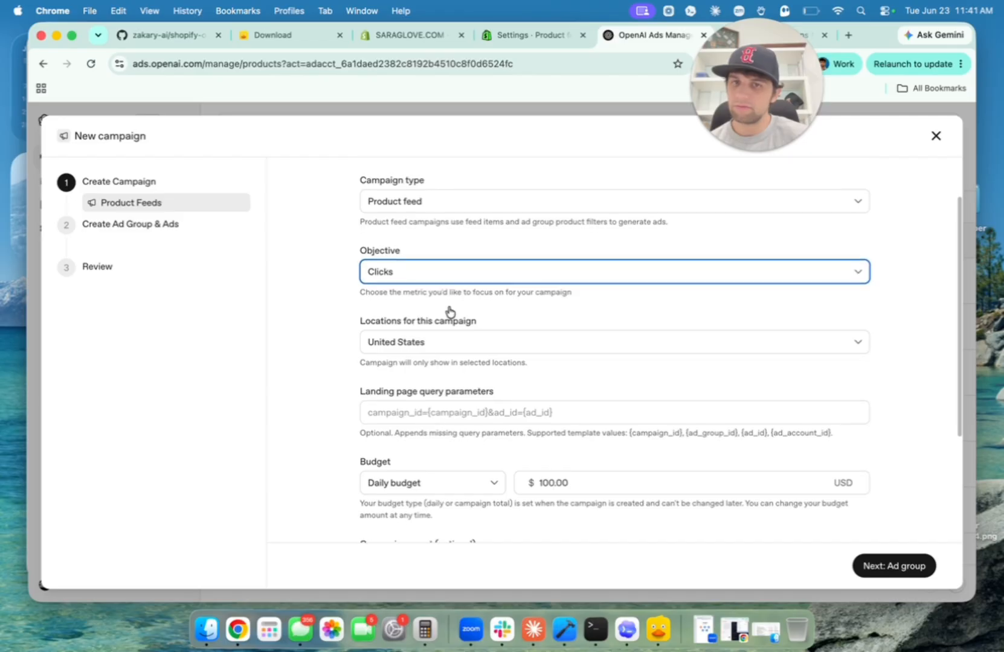
{"action": "scroll", "coordinate": [492, 381], "scroll_direction": "down", "scroll_amount": 1}
{"action": "left_click_drag", "start_coordinate": [343, 362], "coordinate": [477, 369]}
{"action": "key", "text": "super+Tab"}
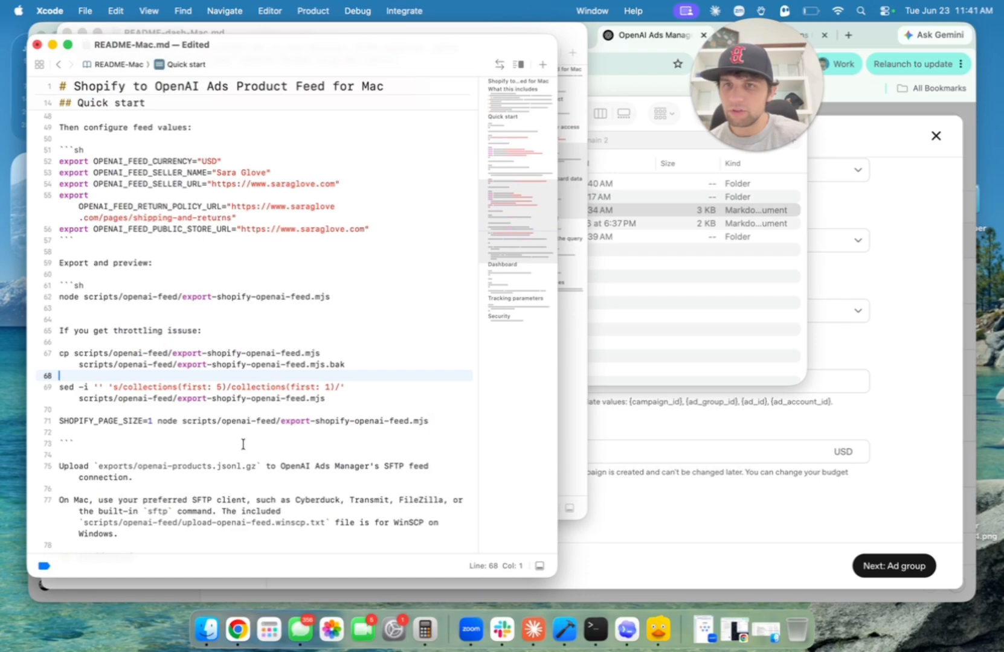
Copy the utm_source=openai parameter string from line 100 of README-Mac.md.
{"action": "scroll", "coordinate": [207, 382], "scroll_direction": "down", "scroll_amount": 5}
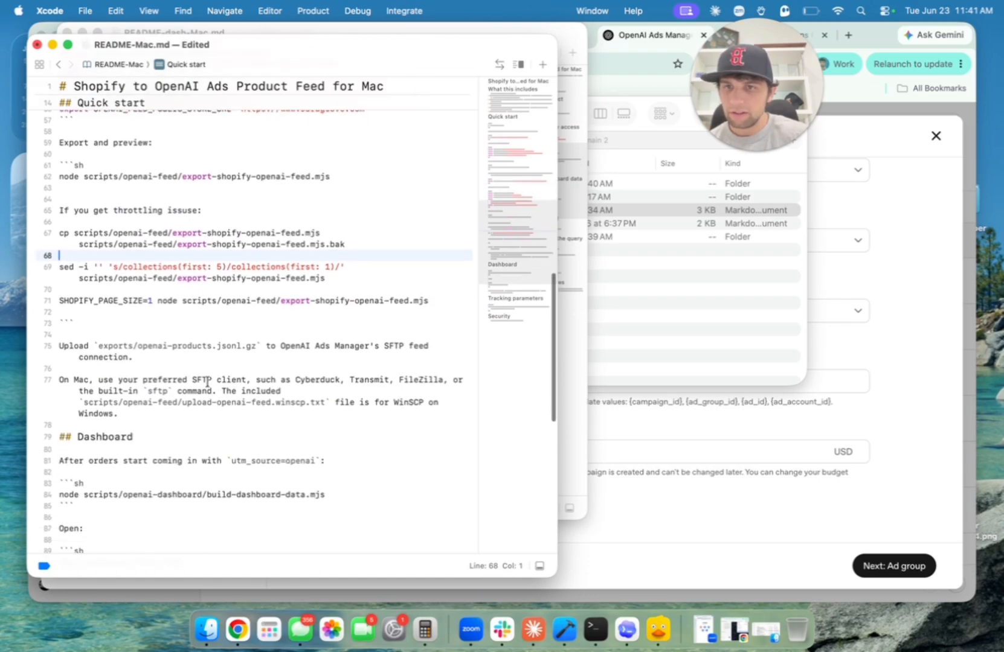
{"action": "scroll", "coordinate": [207, 383], "scroll_direction": "down", "scroll_amount": 8}
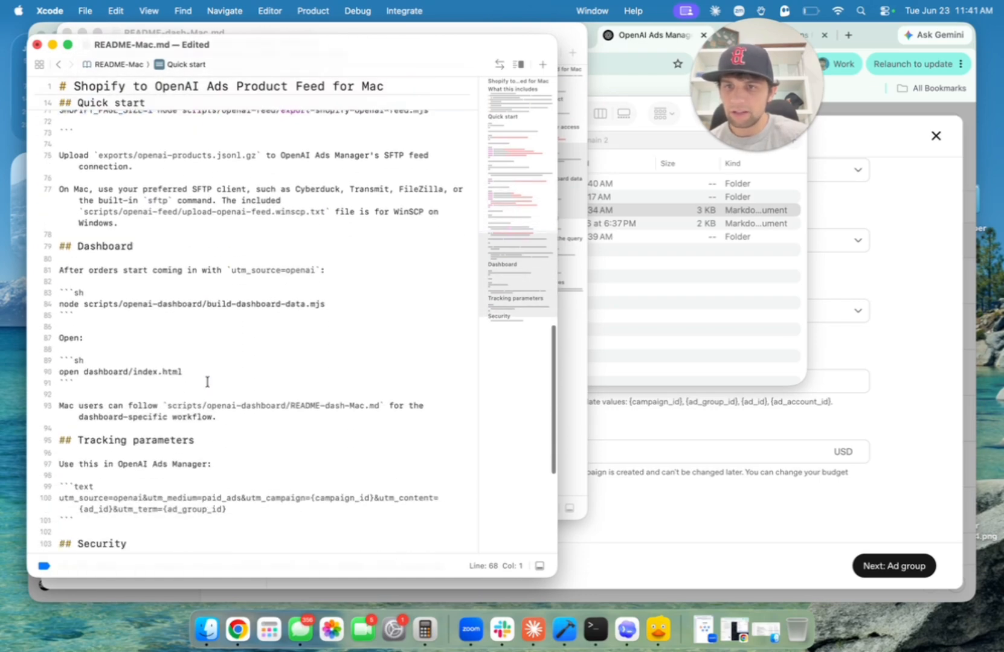
{"action": "scroll", "coordinate": [207, 382], "scroll_direction": "down", "scroll_amount": 2}
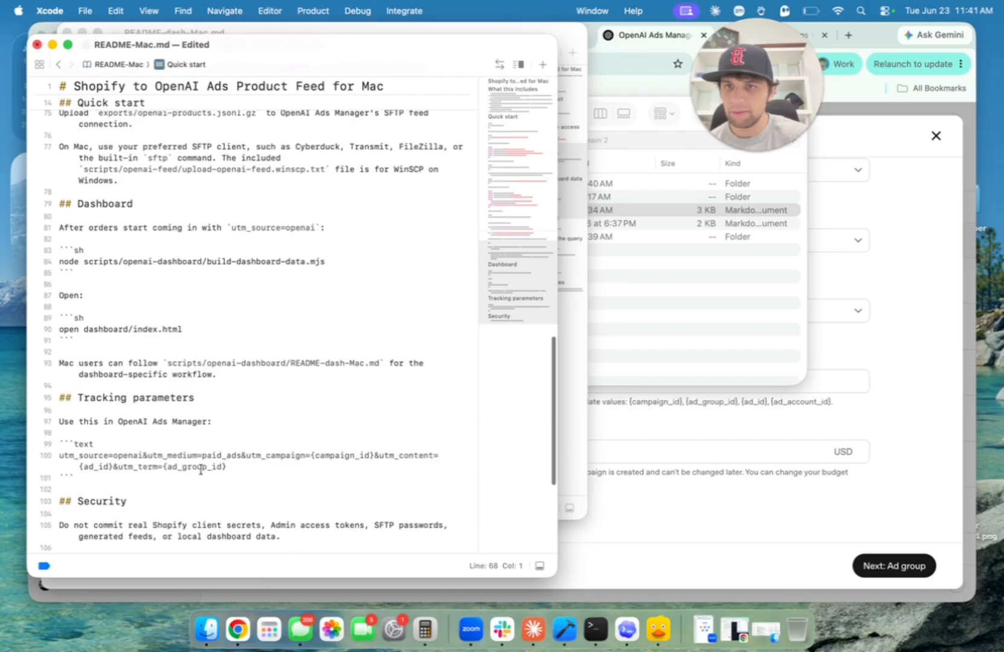
{"action": "left_click_drag", "start_coordinate": [229, 471], "coordinate": [42, 454]}
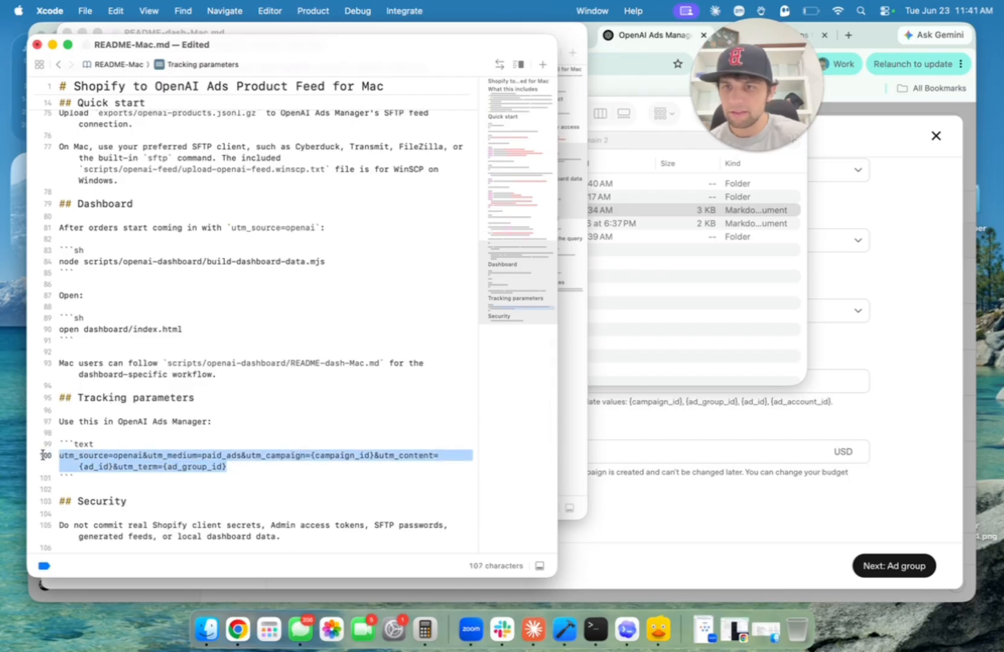
{"action": "key", "text": "super+c"}
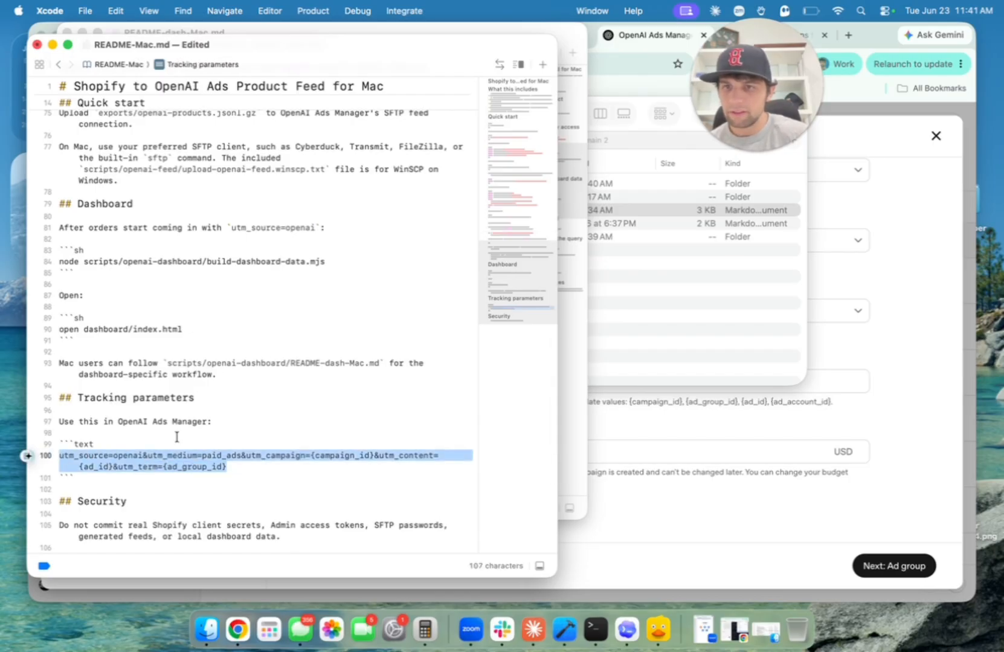
Paste the utm_source=openai string into the landing page query parameters and check it.
{"action": "left_click", "coordinate": [805, 338]}
{"action": "left_click", "coordinate": [657, 377]}
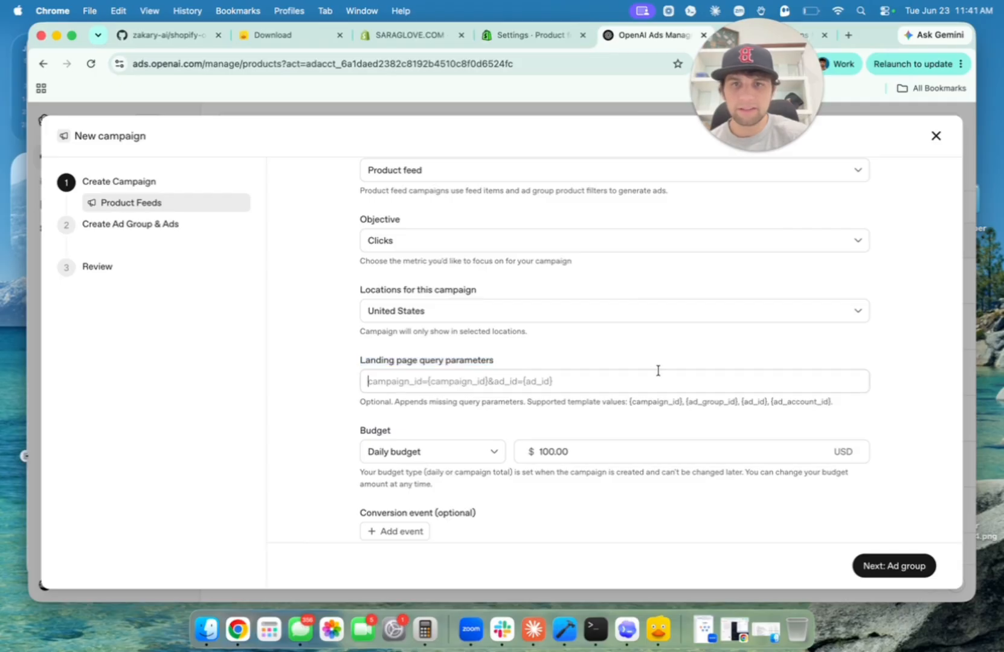
{"action": "key", "text": "super+v"}
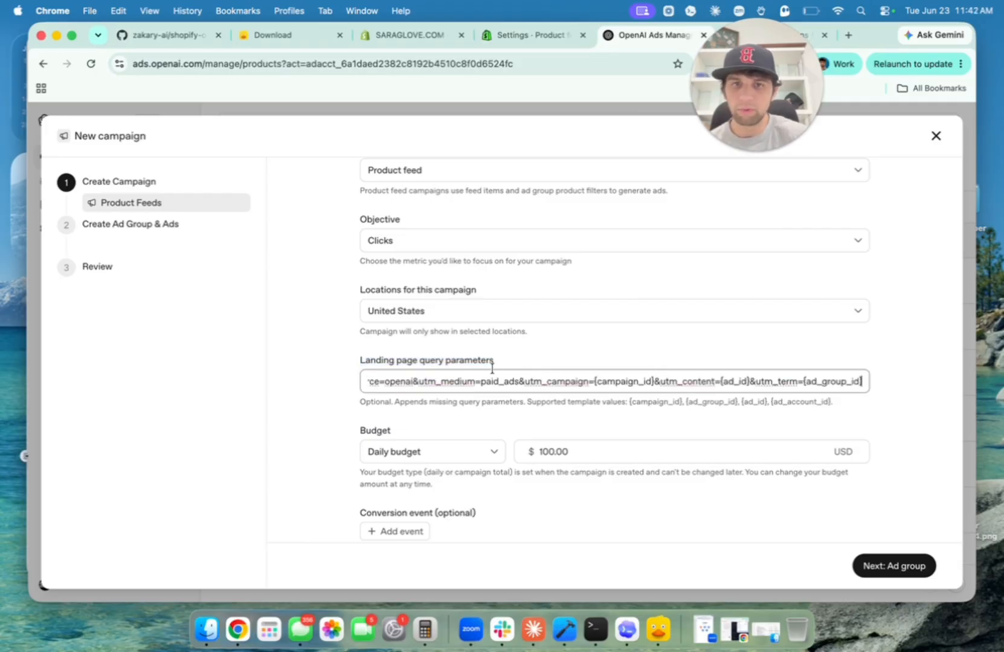
{"action": "scroll", "coordinate": [495, 382], "scroll_direction": "left", "scroll_amount": 5}
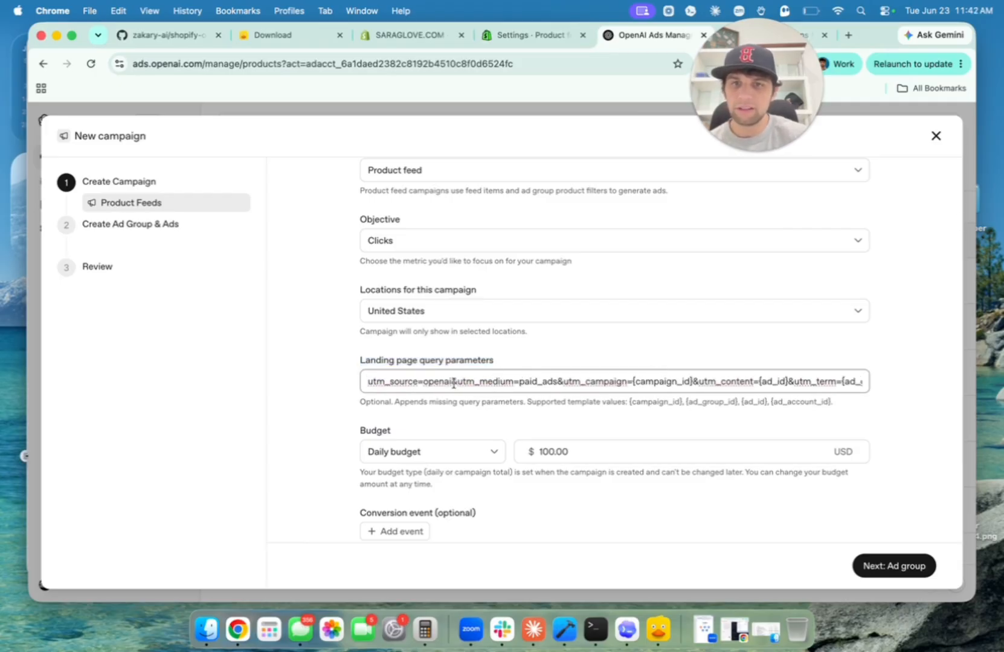
{"action": "mouse_move", "coordinate": [453, 382]}
{"action": "left_mouse_down"}
{"action": "mouse_move", "coordinate": [365, 383]}
{"action": "mouse_move", "coordinate": [446, 384]}
{"action": "left_mouse_up"}
{"action": "left_click", "coordinate": [433, 387]}
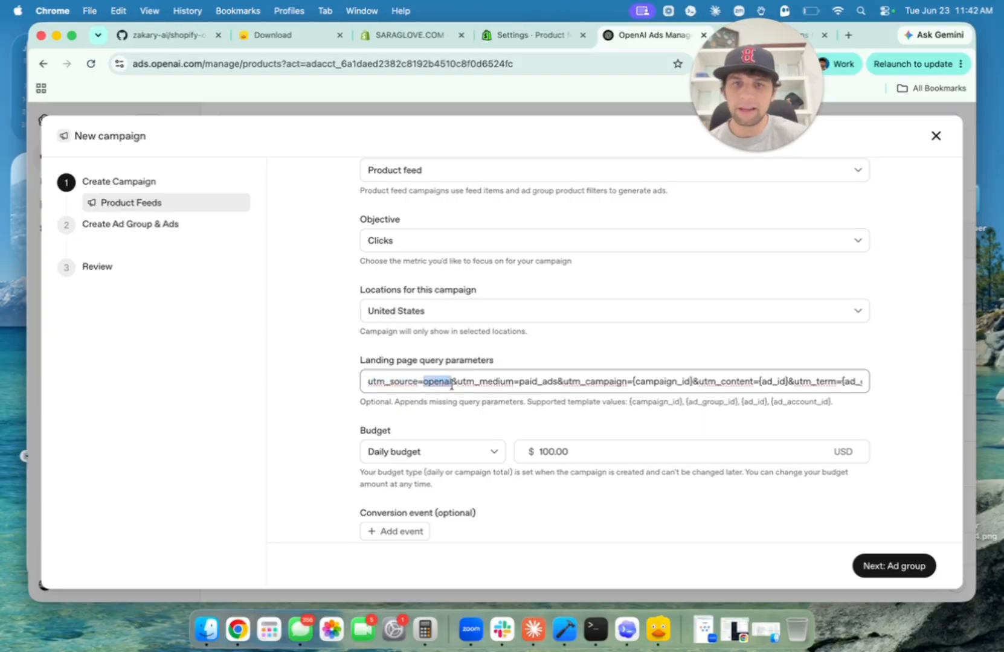
{"action": "scroll", "coordinate": [489, 387], "scroll_direction": "right", "scroll_amount": 3}
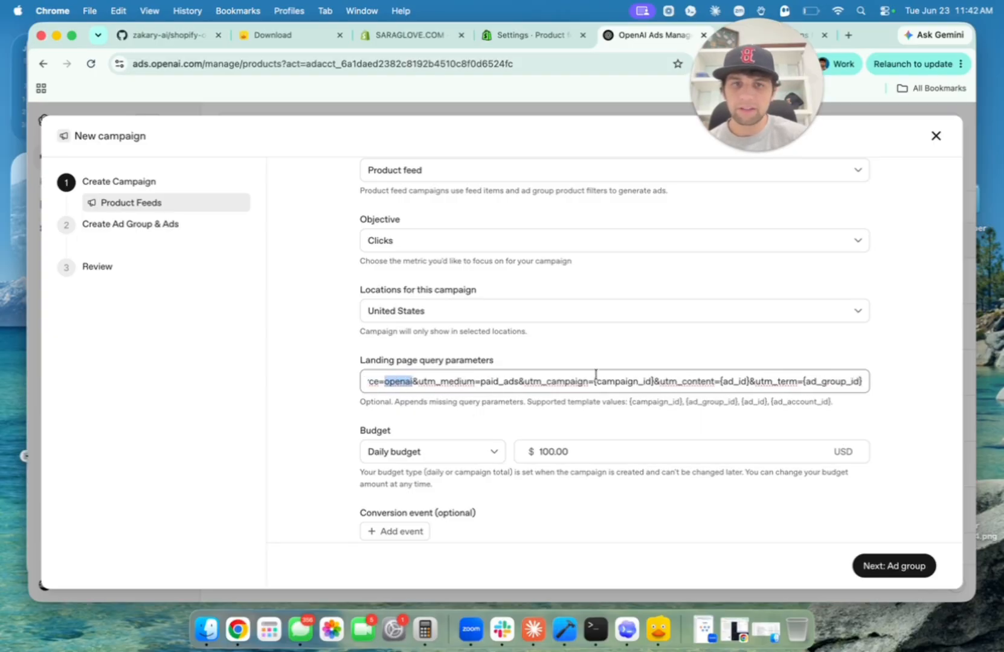
{"action": "left_click_drag", "start_coordinate": [555, 381], "coordinate": [849, 378]}
{"action": "left_click", "coordinate": [796, 381]}
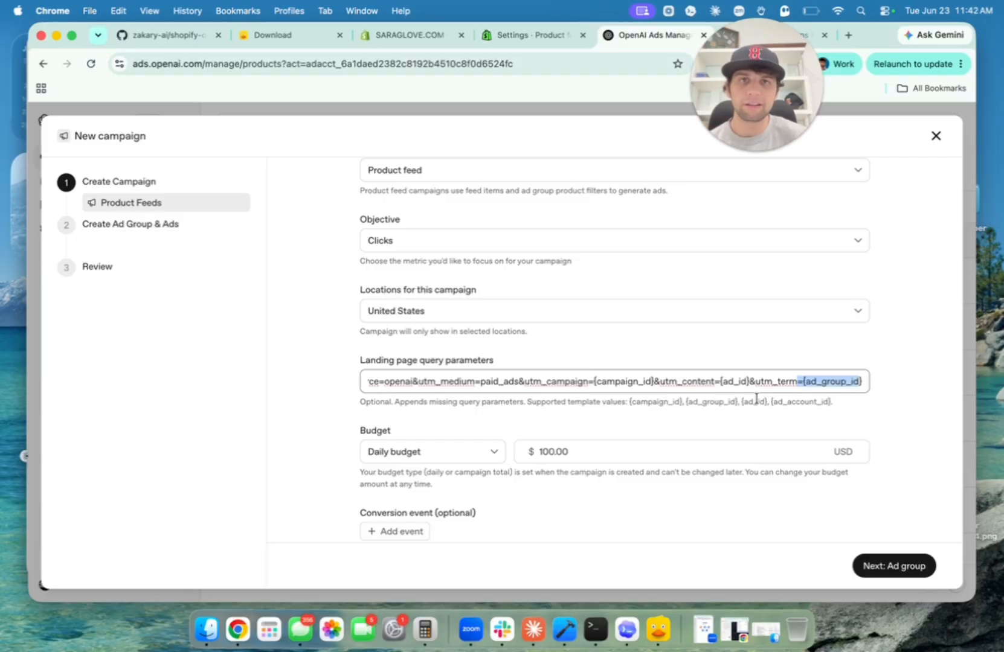
Add Order Created as the campaign's conversion event.
{"action": "scroll", "coordinate": [535, 429], "scroll_direction": "down", "scroll_amount": 1}
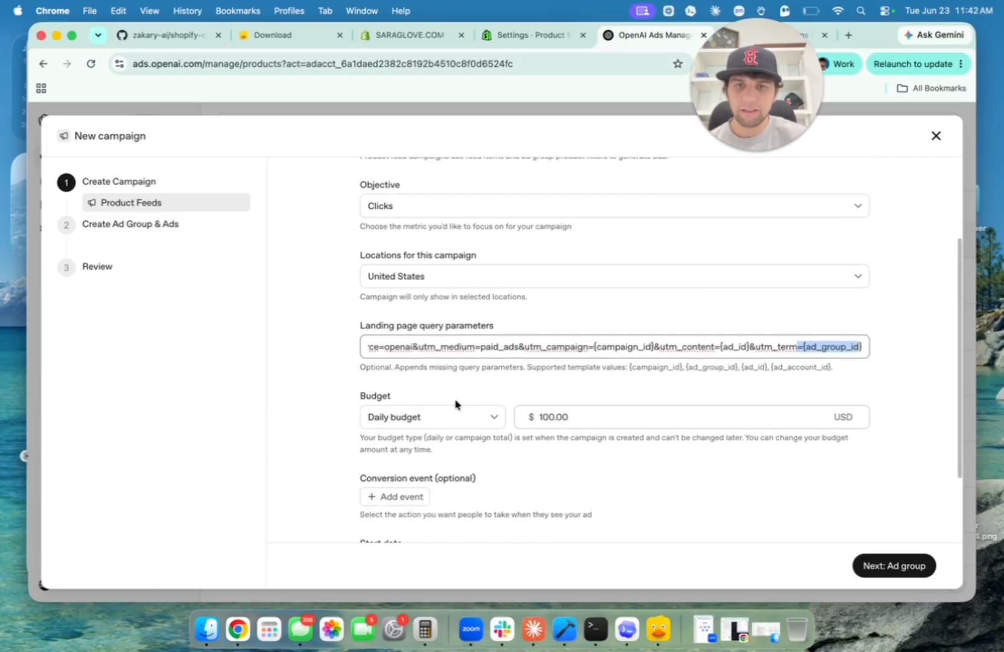
{"action": "scroll", "coordinate": [423, 474], "scroll_direction": "down", "scroll_amount": 1}
{"action": "left_click", "coordinate": [416, 465]}
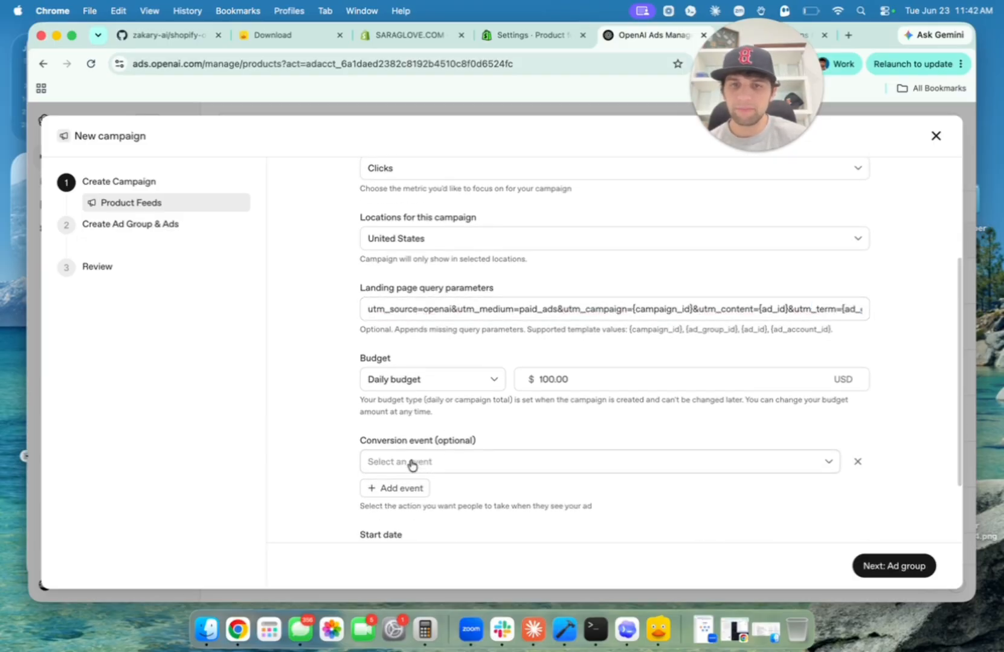
{"action": "left_click", "coordinate": [451, 464]}
{"action": "left_click", "coordinate": [459, 391]}
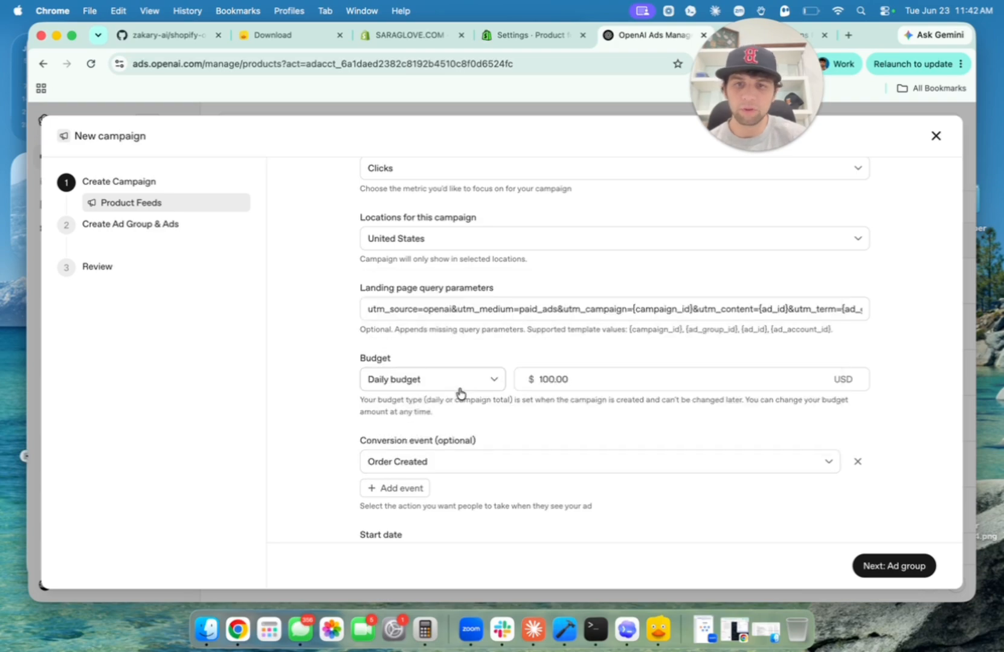
{"action": "scroll", "coordinate": [459, 391], "scroll_direction": "down", "scroll_amount": 1}
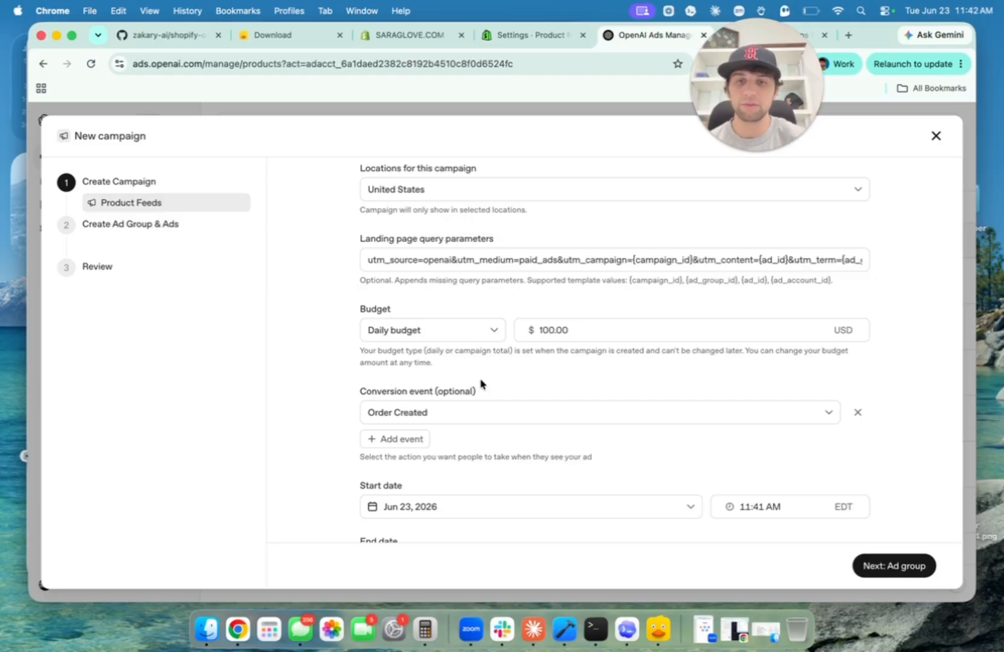
{"action": "scroll", "coordinate": [482, 384], "scroll_direction": "down", "scroll_amount": 1}
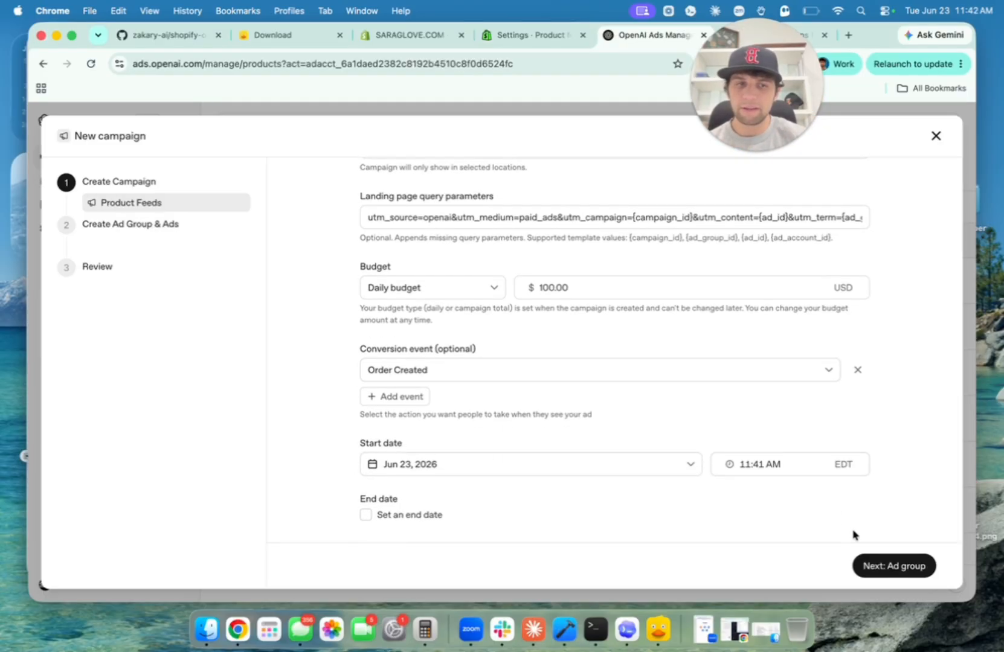
Create an ad group named Gloves using the Sara Glove feed.
{"action": "left_click", "coordinate": [874, 564]}
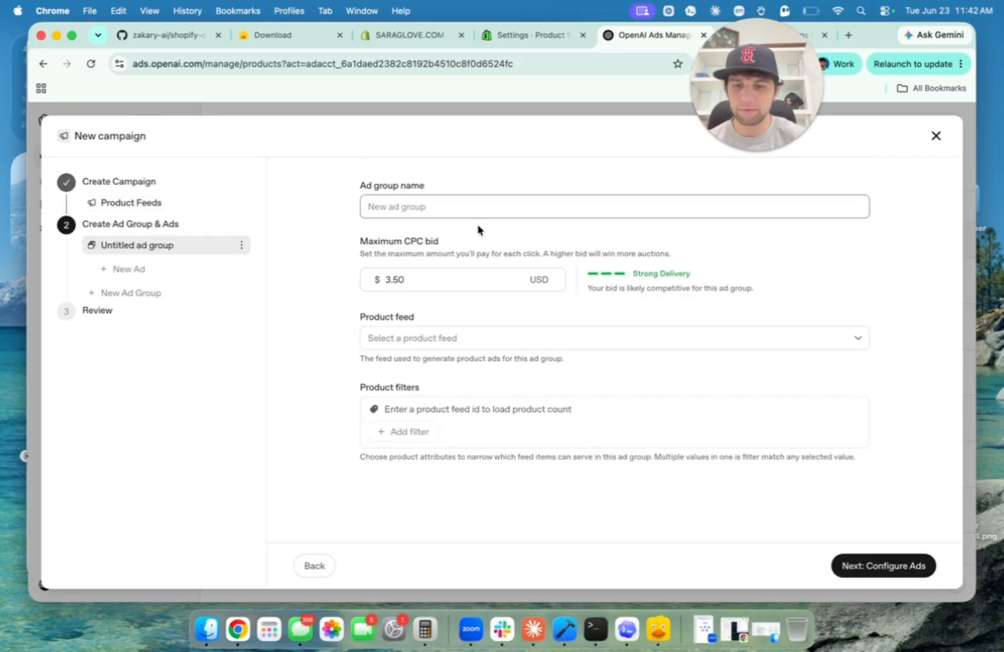
{"action": "type", "text": "Gloves"}
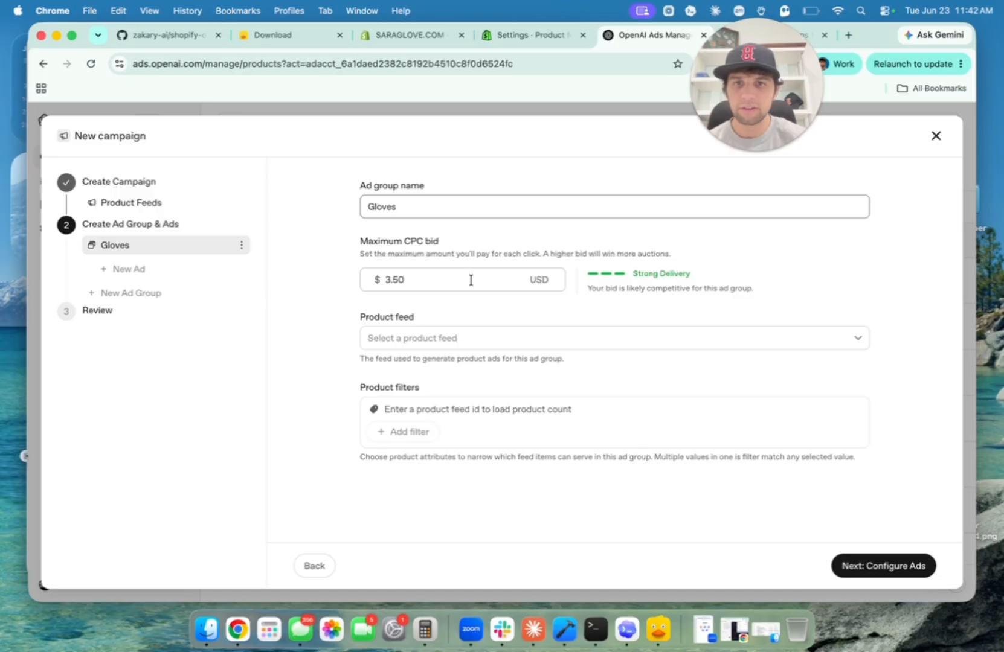
{"action": "left_click", "coordinate": [462, 339]}
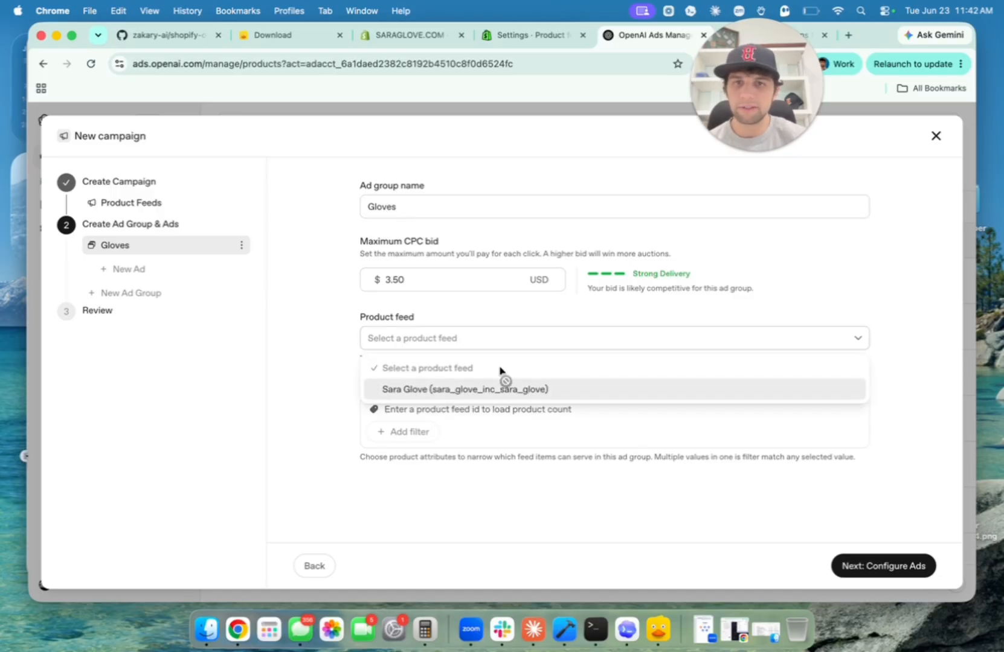
{"action": "left_click", "coordinate": [464, 391]}
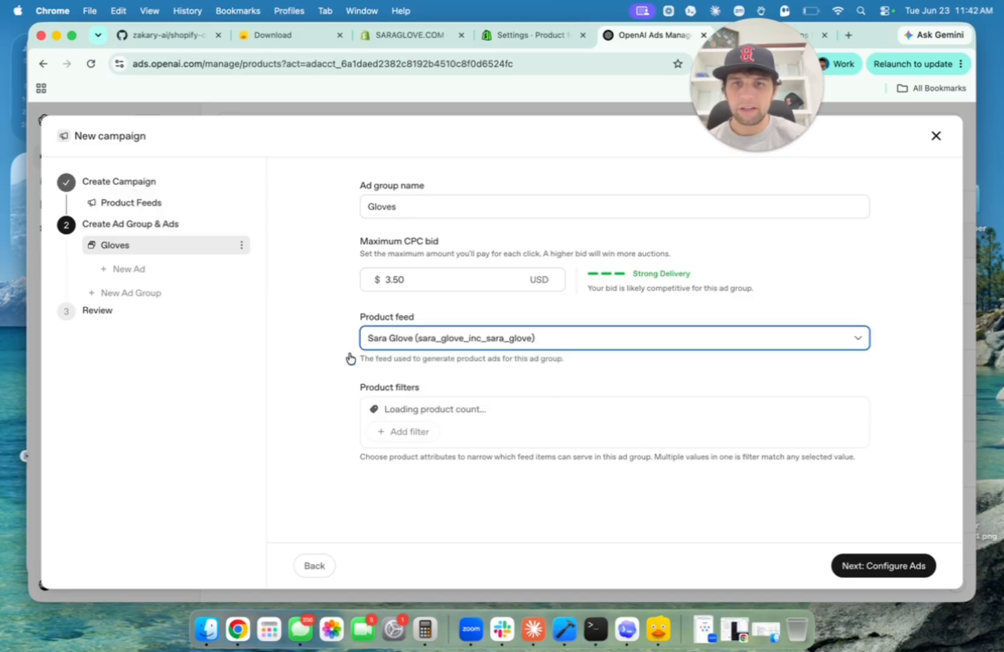
{"action": "left_click_drag", "start_coordinate": [385, 408], "coordinate": [416, 407]}
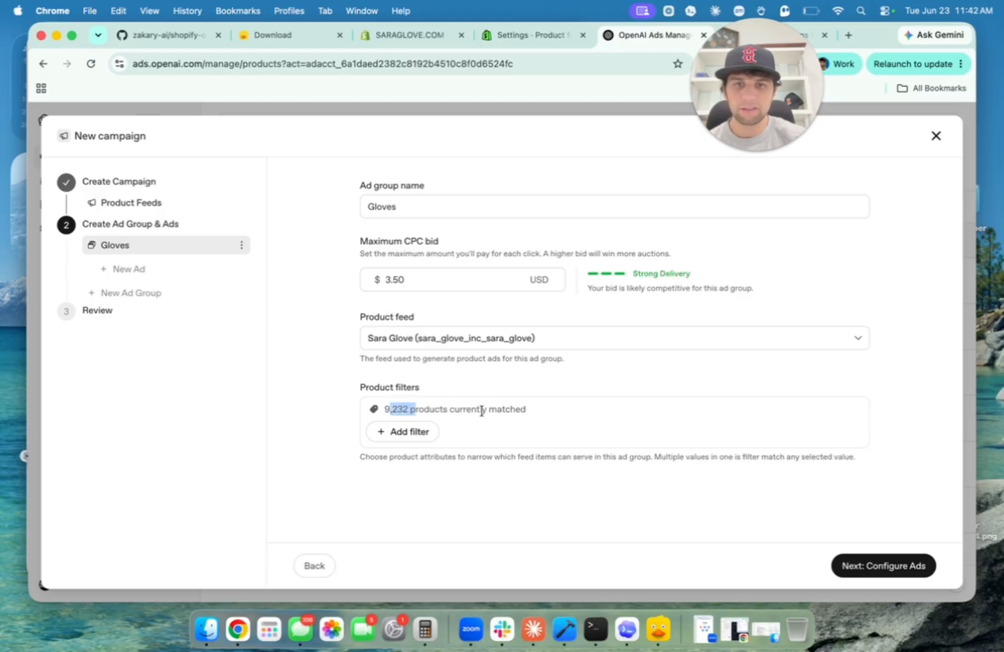
Filter the Gloves ad group by Product Category to nitrile disposable gloves (865 products).
{"action": "left_click", "coordinate": [417, 435]}
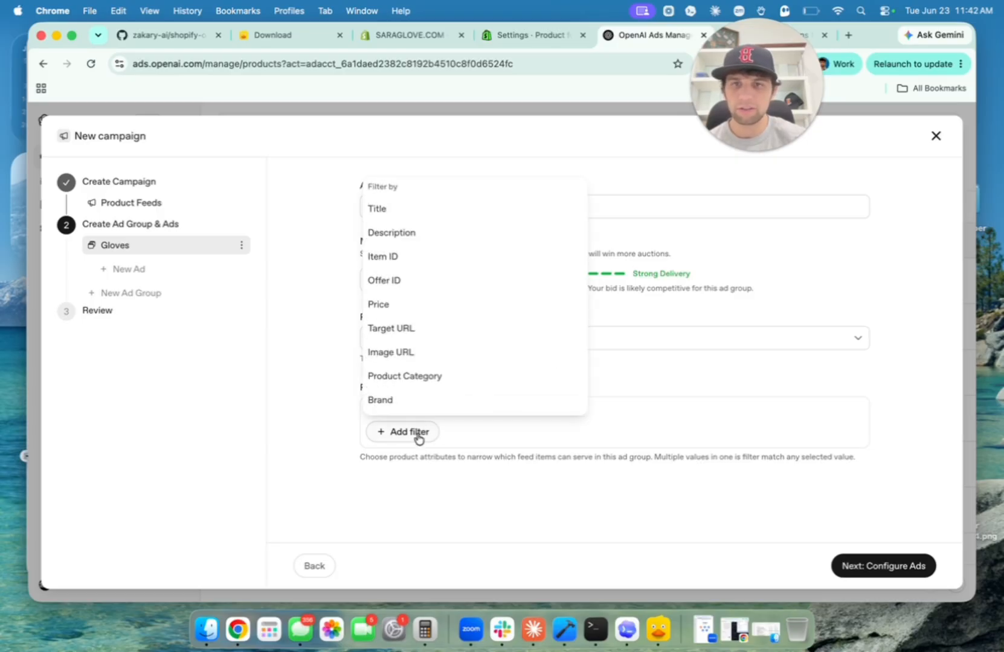
{"action": "left_click", "coordinate": [445, 382]}
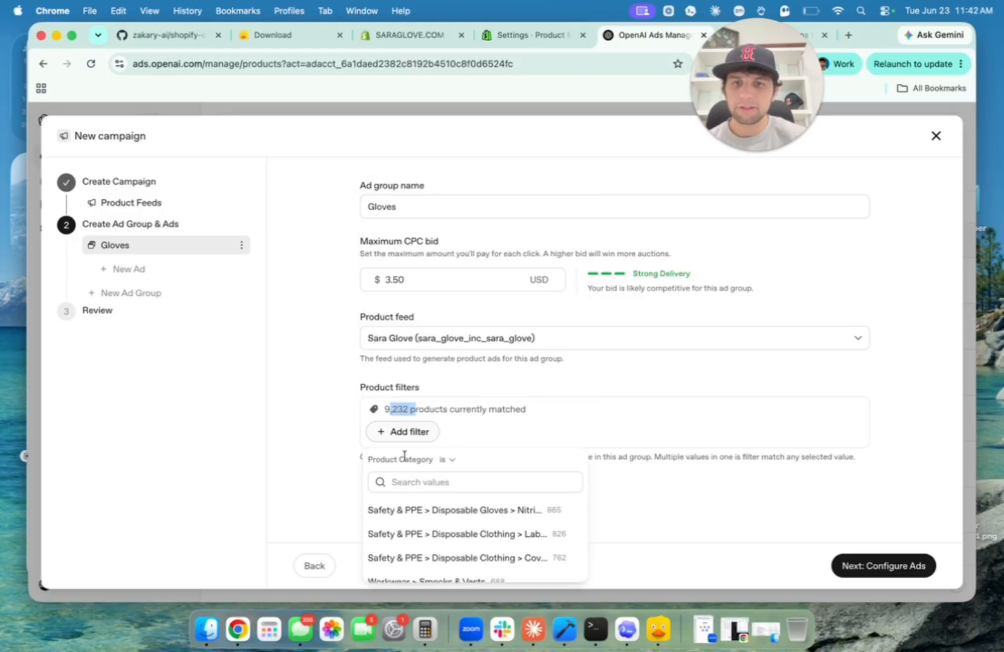
{"action": "left_click_drag", "start_coordinate": [399, 460], "coordinate": [419, 460]}
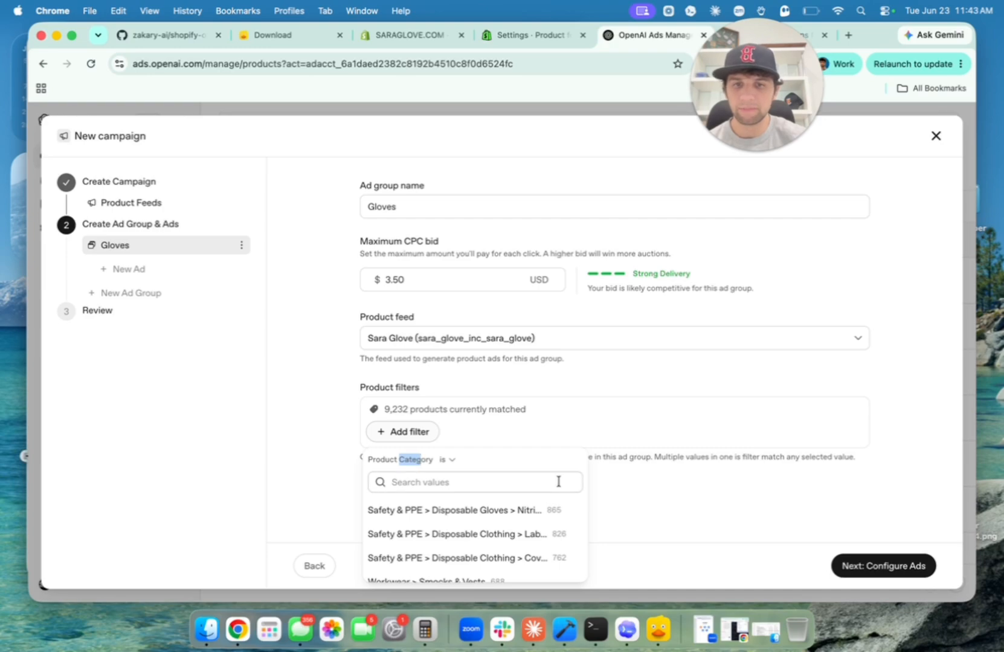
{"action": "left_click", "coordinate": [625, 436]}
{"action": "left_click", "coordinate": [414, 431]}
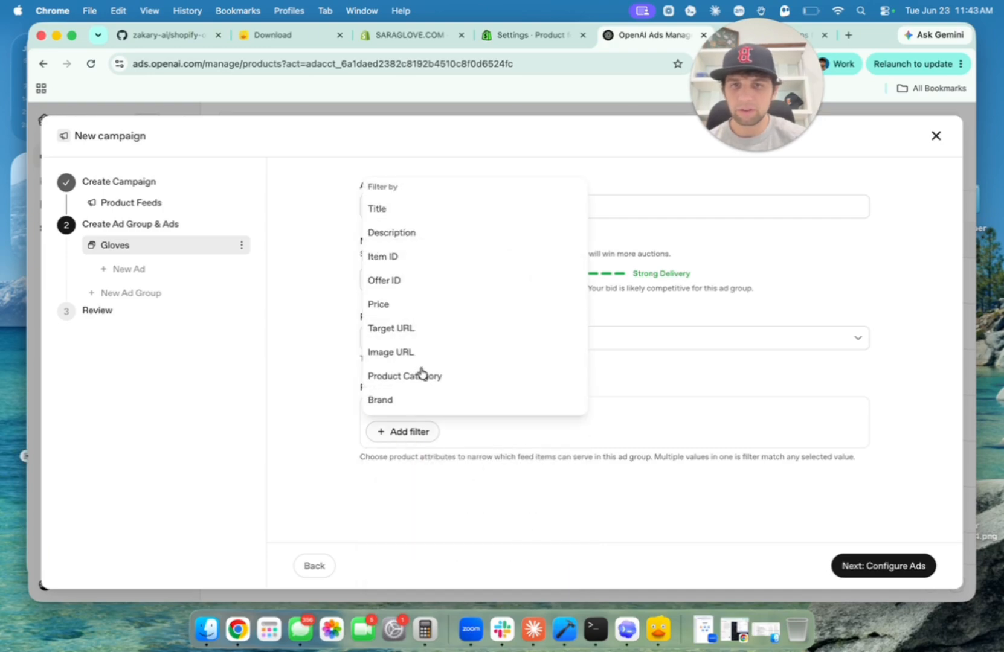
{"action": "left_click", "coordinate": [418, 375]}
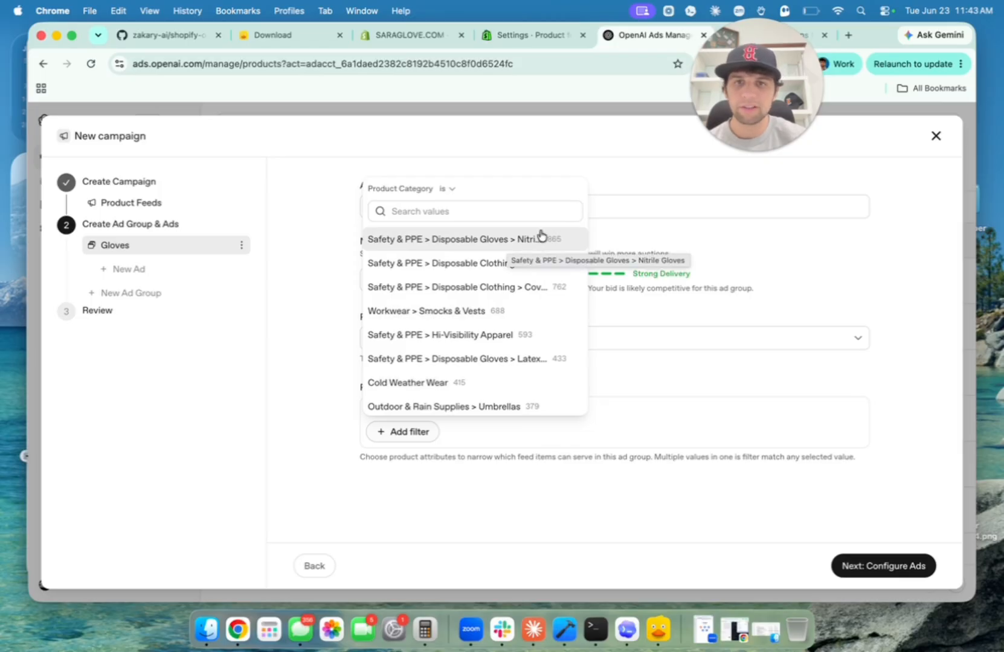
{"action": "left_click", "coordinate": [524, 241]}
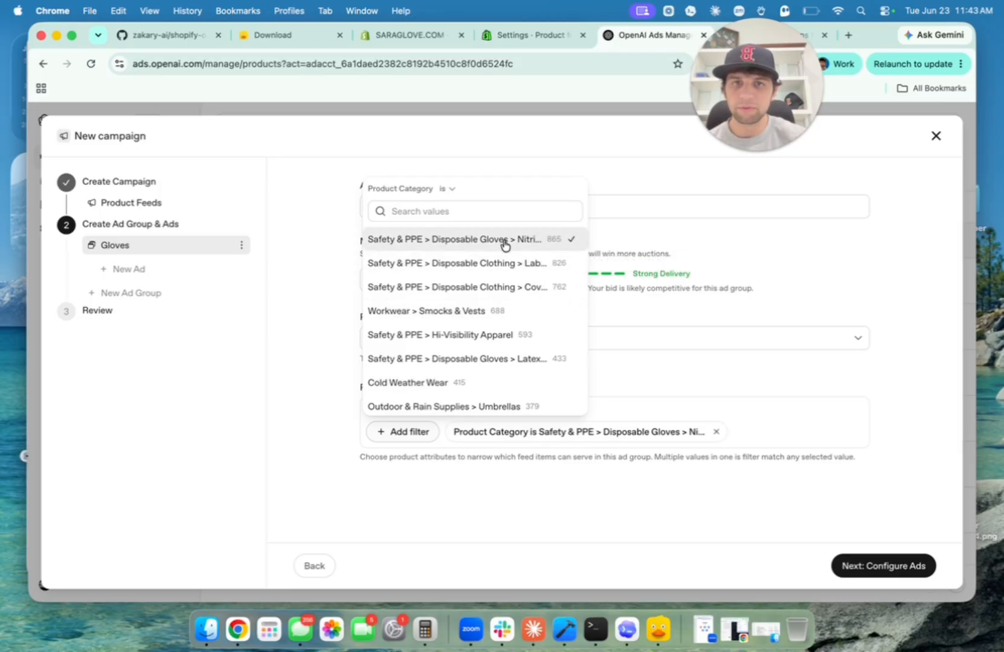
{"action": "left_click", "coordinate": [730, 474]}
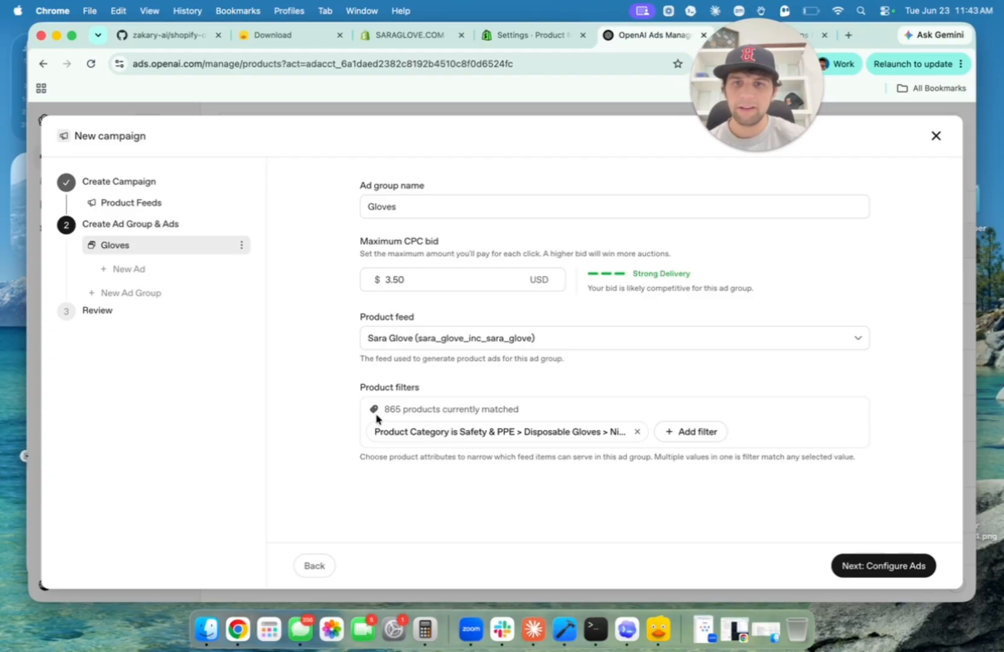
{"action": "left_click_drag", "start_coordinate": [382, 411], "coordinate": [397, 412]}
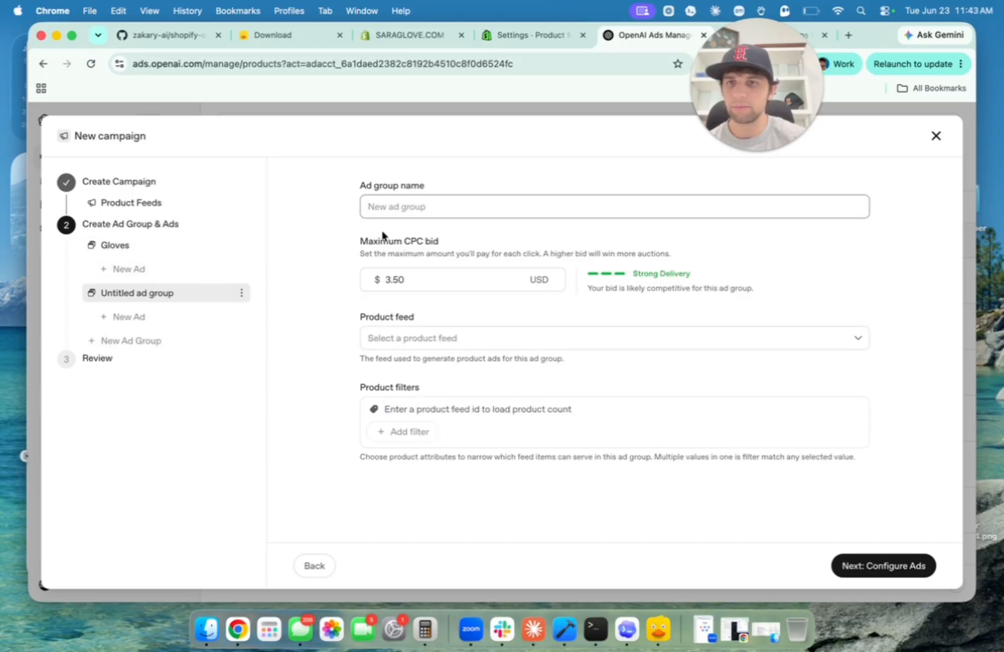
Name the new ad group Tarps and use the Sara Glove feed.
{"action": "left_click", "coordinate": [515, 207]}
{"action": "type", "text": "Tarps"}
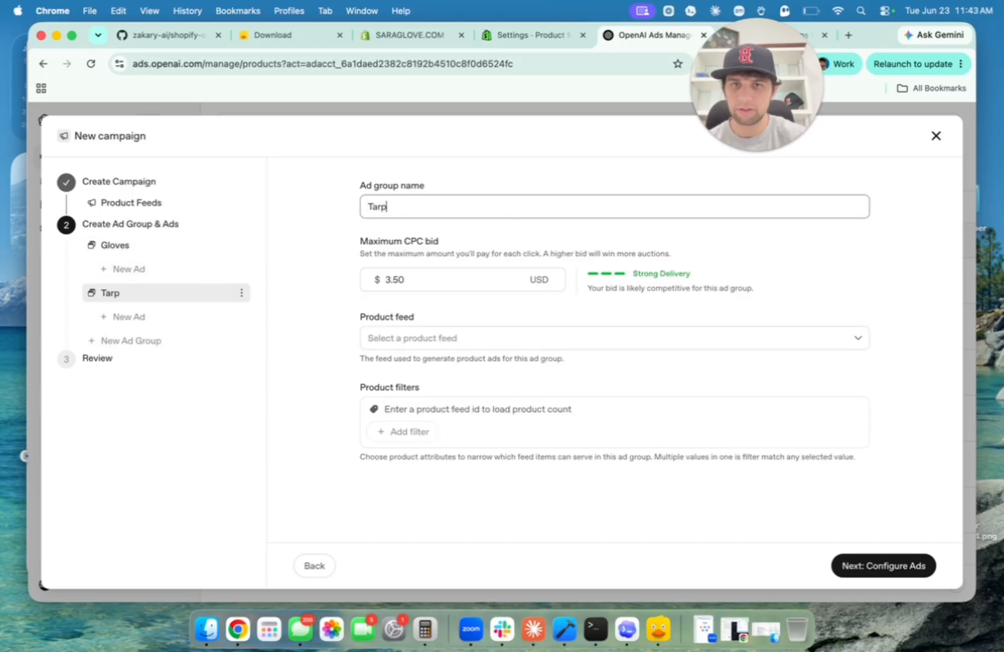
{"action": "left_click", "coordinate": [454, 350]}
{"action": "left_click", "coordinate": [451, 389]}
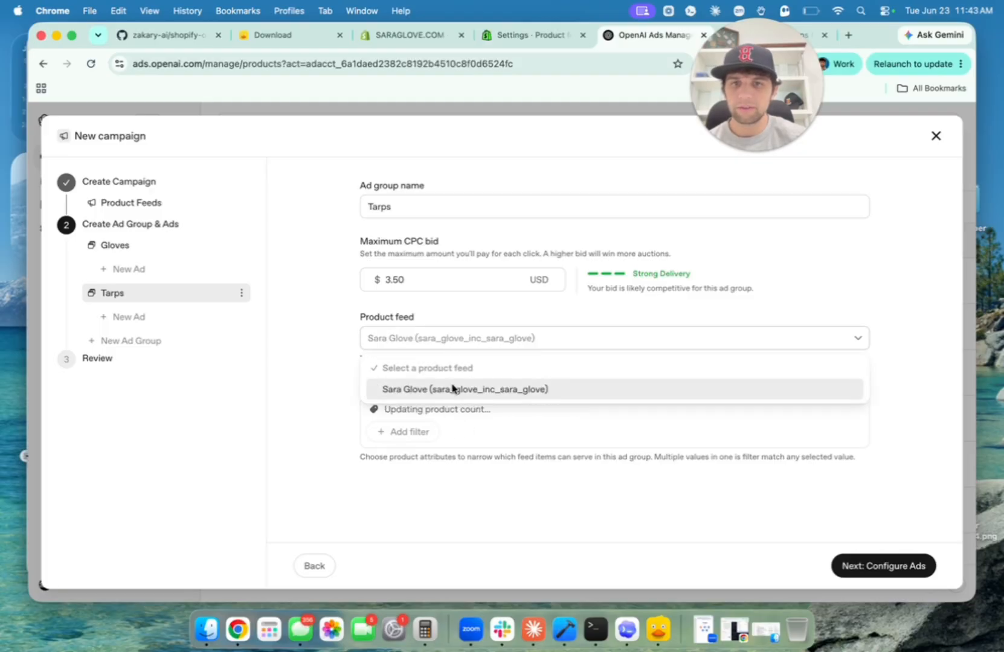
Add a Title contains Tarp filter, matching 187 products, and move on to ads.
{"action": "left_click", "coordinate": [423, 432]}
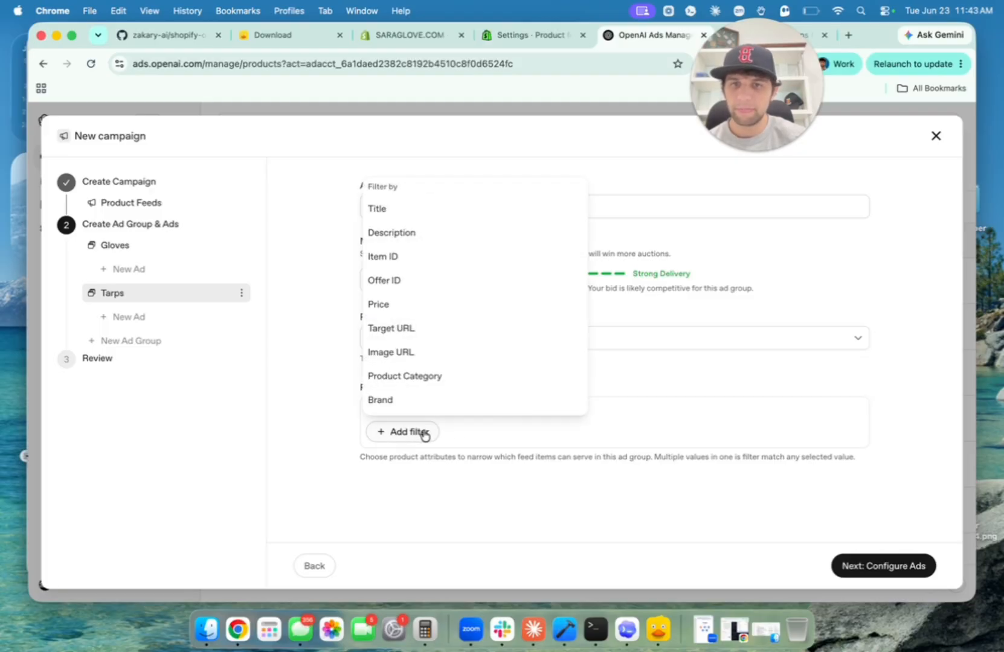
{"action": "left_click", "coordinate": [411, 218]}
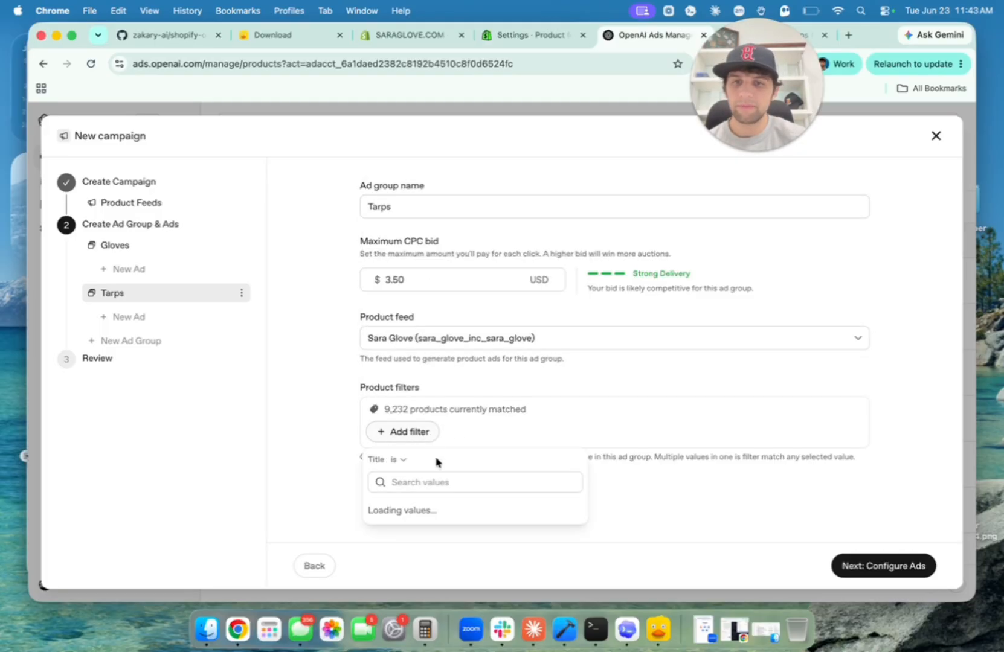
{"action": "left_click", "coordinate": [401, 461]}
{"action": "left_click", "coordinate": [422, 527]}
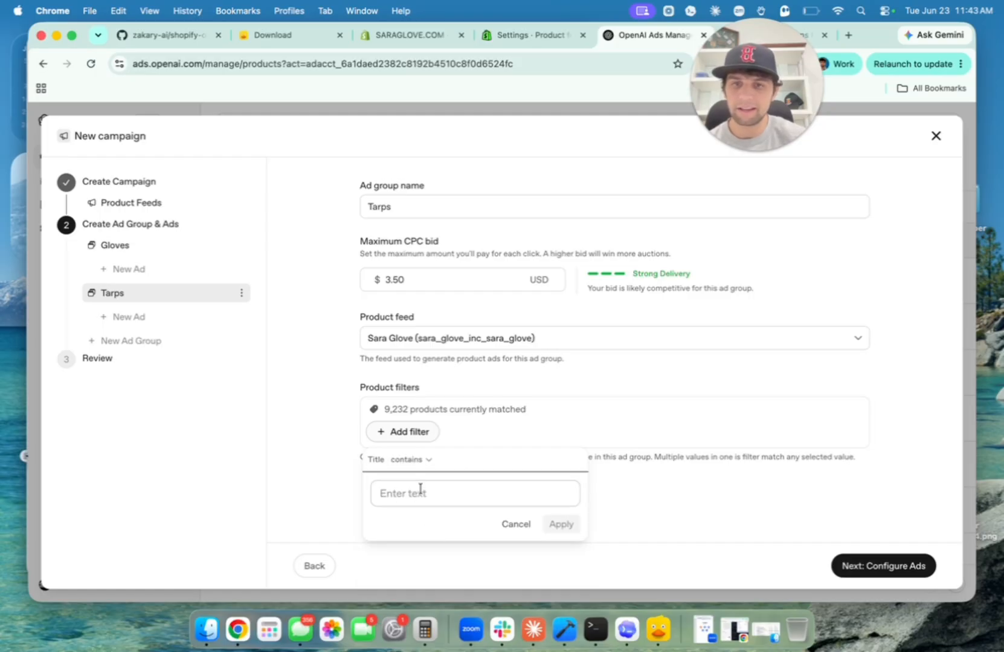
{"action": "left_click", "coordinate": [419, 492]}
{"action": "type", "text": "Tarp"}
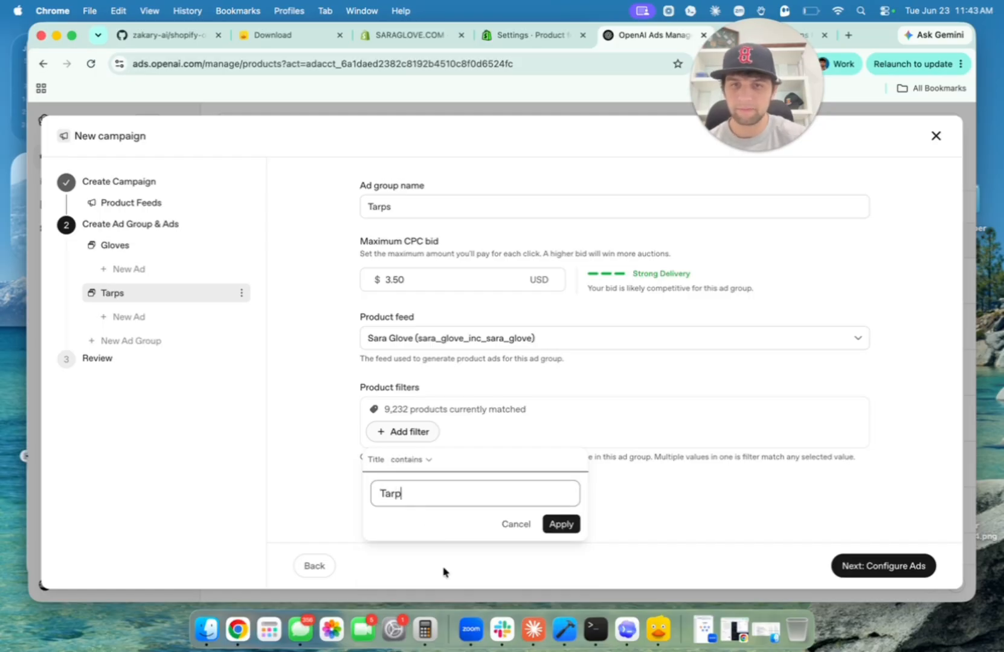
{"action": "left_click", "coordinate": [568, 524]}
{"action": "left_click", "coordinate": [422, 523]}
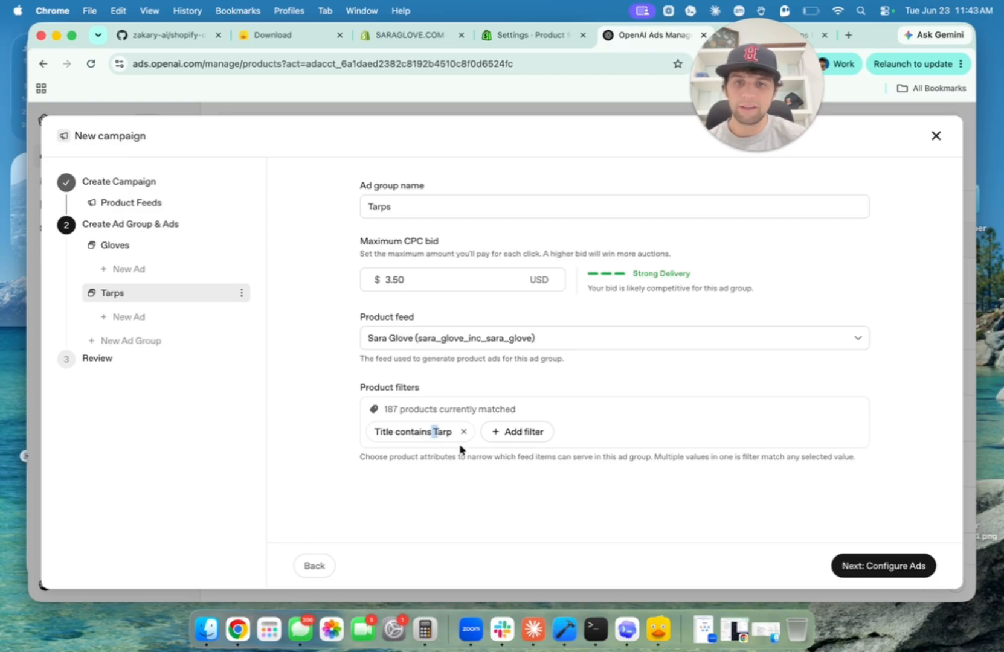
{"action": "left_click_drag", "start_coordinate": [384, 409], "coordinate": [475, 408]}
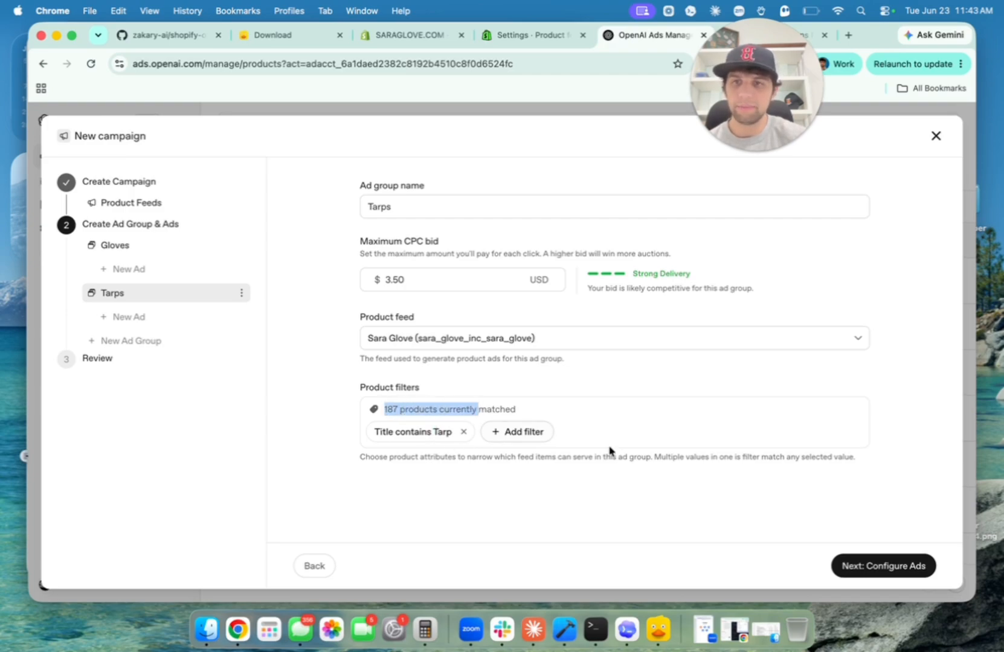
{"action": "left_click", "coordinate": [889, 567]}
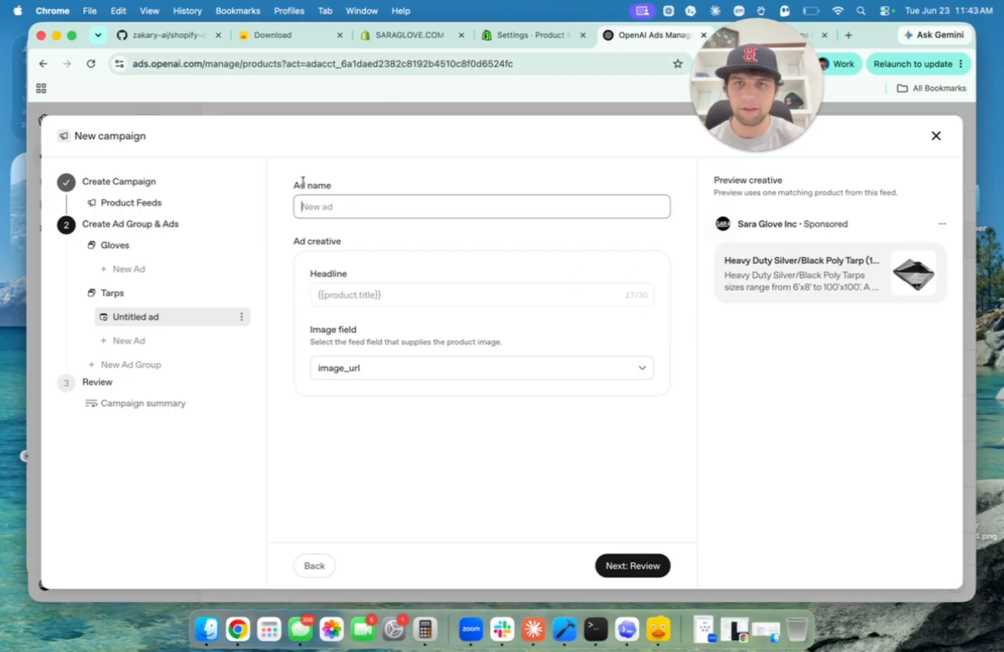
Name the ad tarp 1 and review its Headline and Image field against the preview.
{"action": "type", "text": "tarp 1"}
{"action": "left_click", "coordinate": [353, 236]}
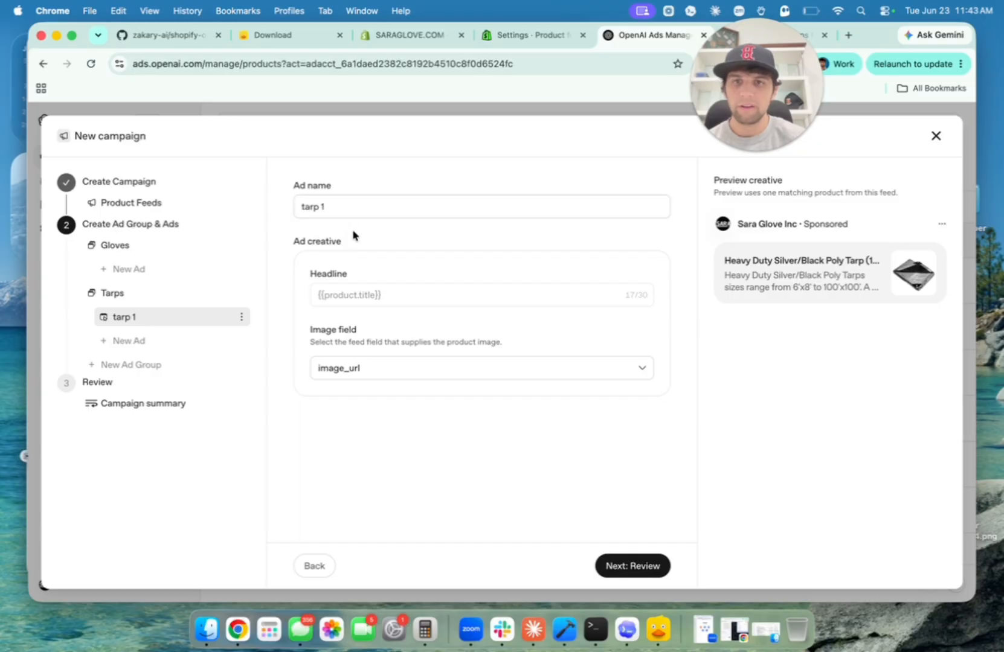
{"action": "left_click_drag", "start_coordinate": [307, 274], "coordinate": [351, 276]}
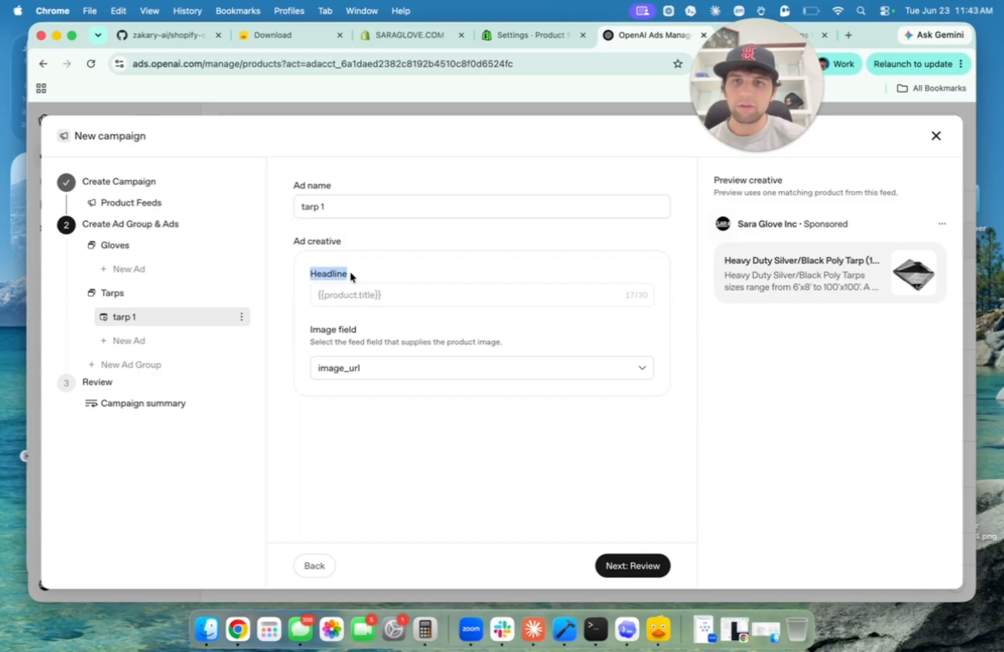
{"action": "left_click_drag", "start_coordinate": [724, 260], "coordinate": [869, 261]}
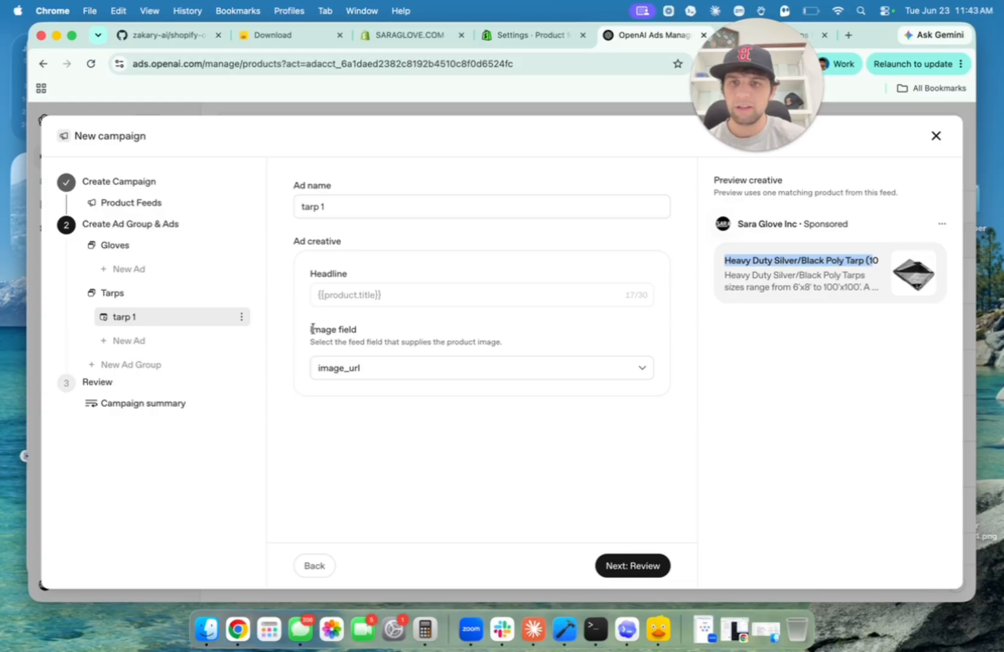
{"action": "left_click_drag", "start_coordinate": [310, 330], "coordinate": [349, 330]}
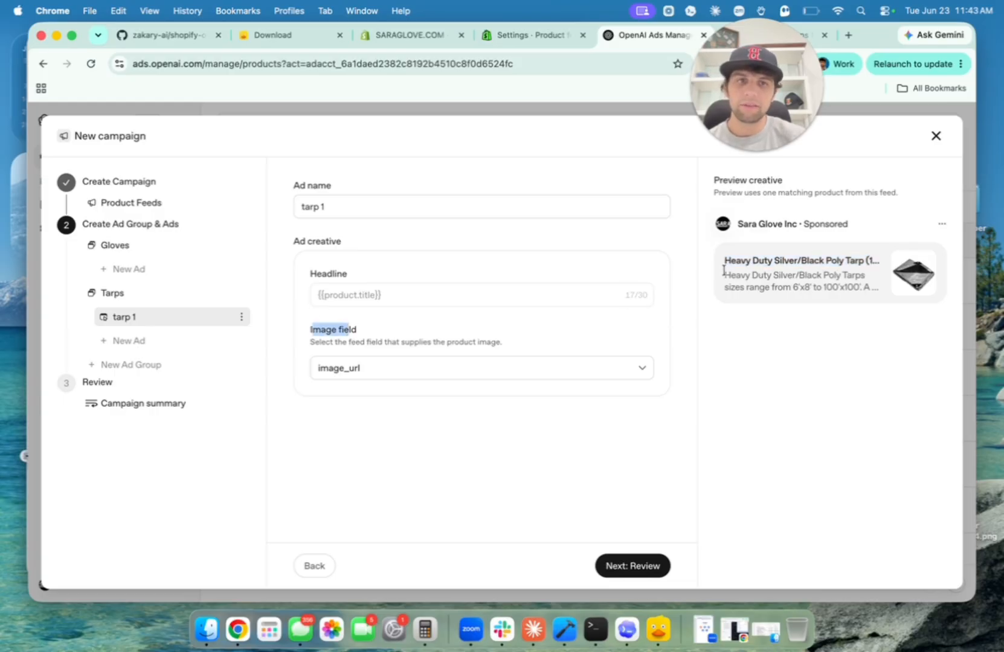
{"action": "left_click_drag", "start_coordinate": [723, 271], "coordinate": [868, 290]}
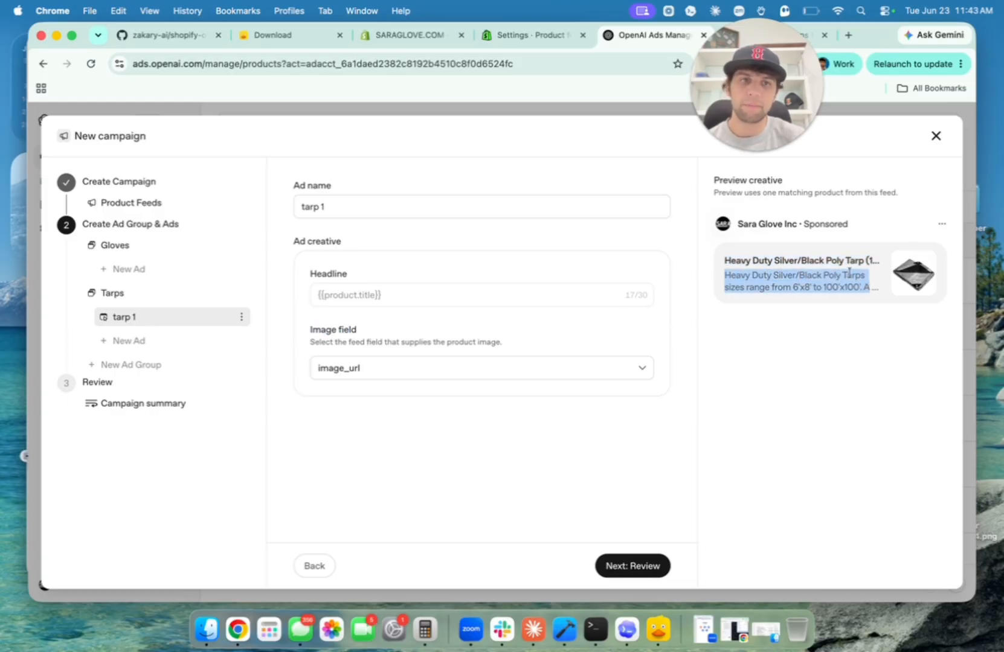
{"action": "left_click_drag", "start_coordinate": [727, 278], "coordinate": [879, 303]}
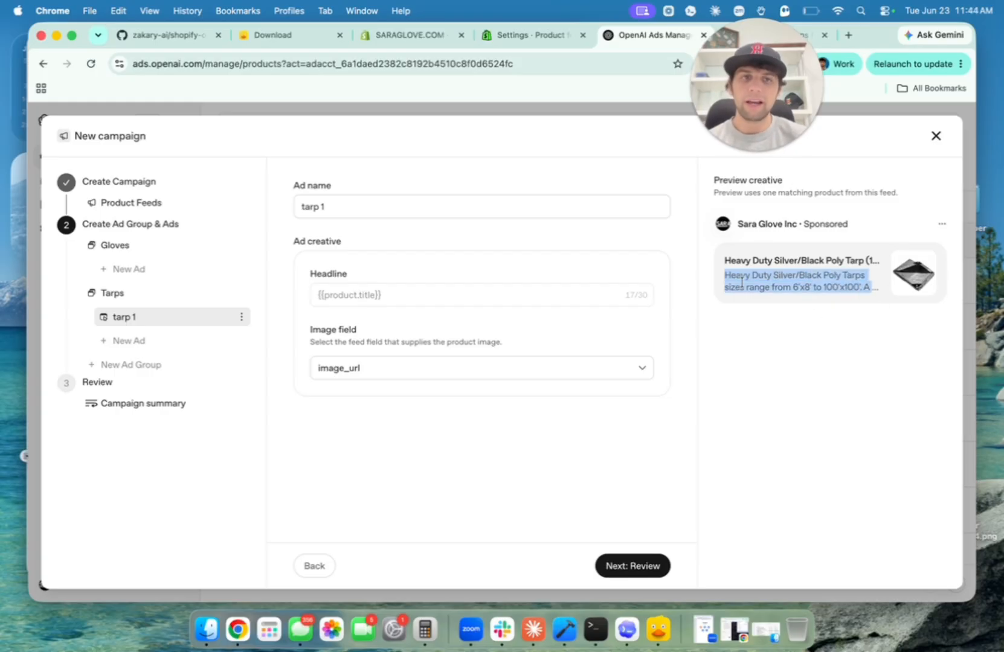
Try additional_image_url and mobile_image_url as the image field, then revert to image_url.
{"action": "left_click", "coordinate": [501, 376]}
{"action": "left_click", "coordinate": [423, 417]}
{"action": "left_click", "coordinate": [422, 376]}
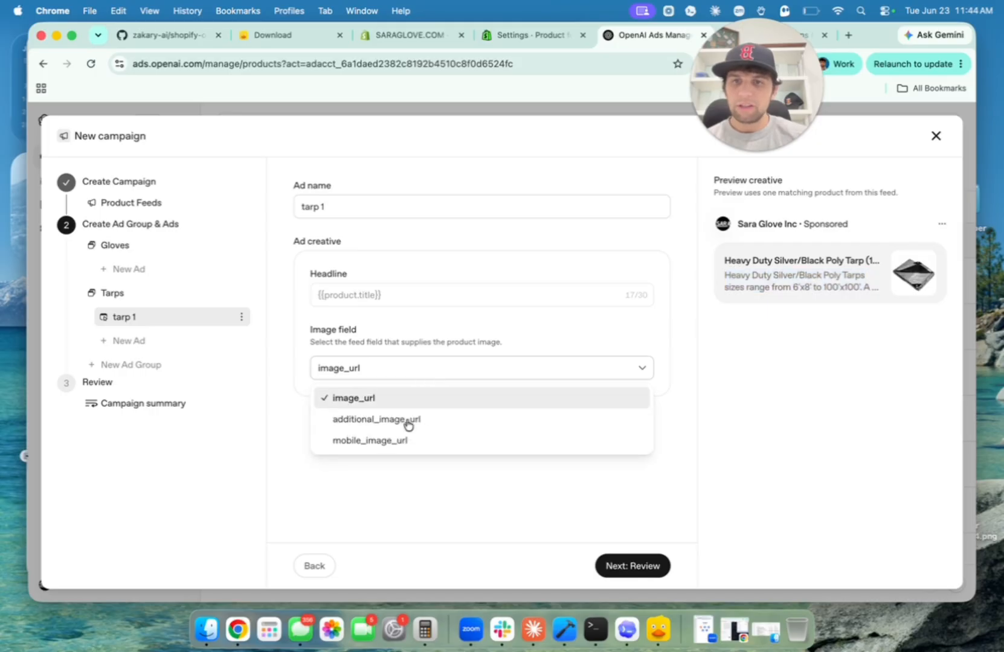
{"action": "left_click", "coordinate": [408, 419]}
{"action": "left_click", "coordinate": [419, 372]}
{"action": "left_click", "coordinate": [412, 447]}
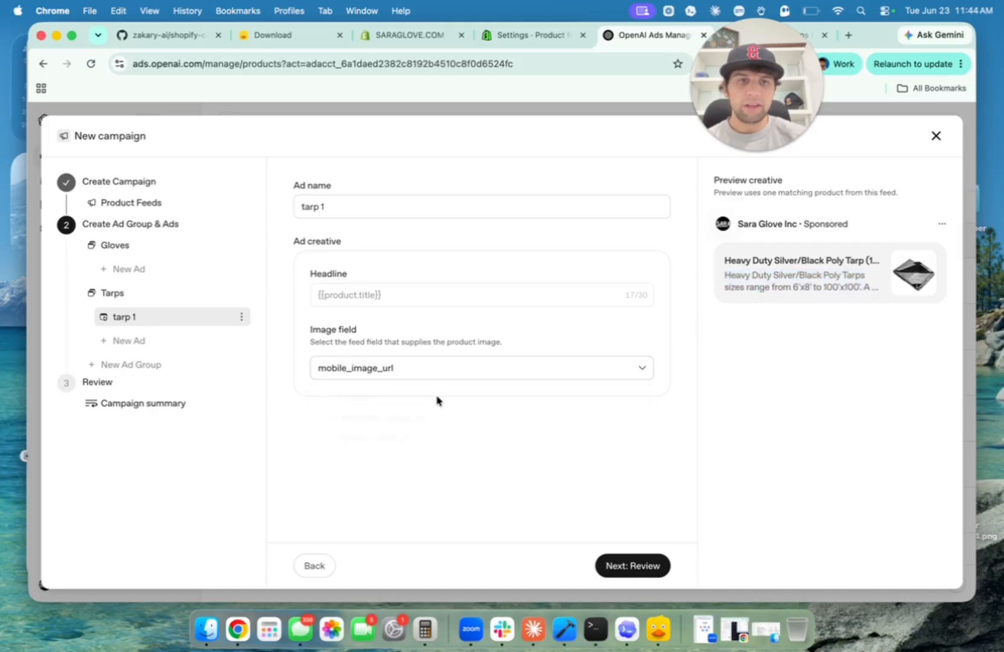
{"action": "left_click", "coordinate": [454, 361]}
{"action": "left_click", "coordinate": [442, 406]}
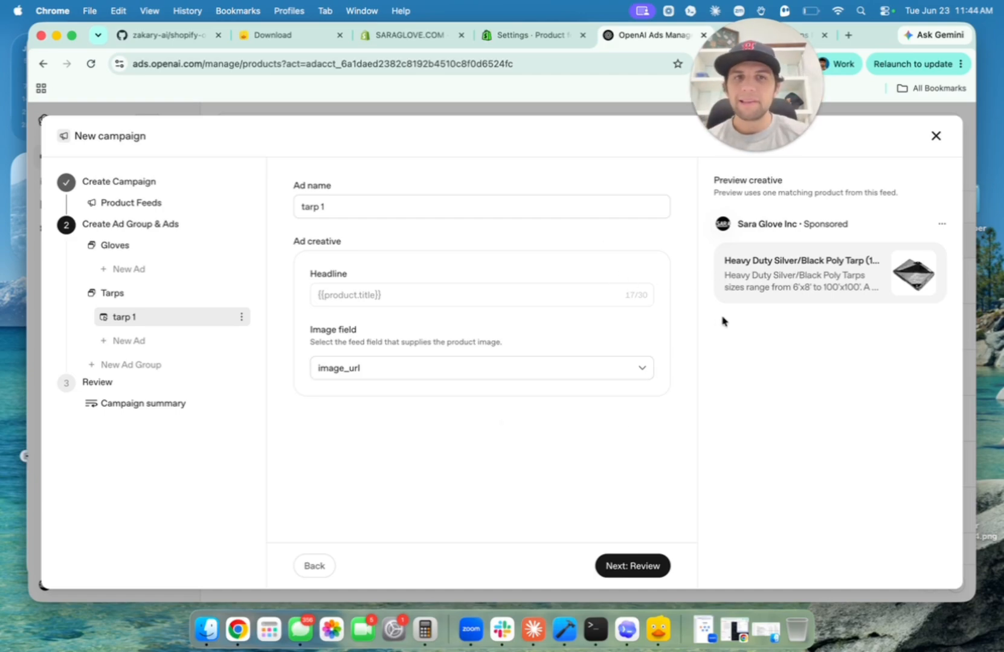
Review the product title headline and description shown in the ad preview.
{"action": "left_click_drag", "start_coordinate": [730, 257], "coordinate": [868, 256]}
{"action": "left_click", "coordinate": [866, 256]}
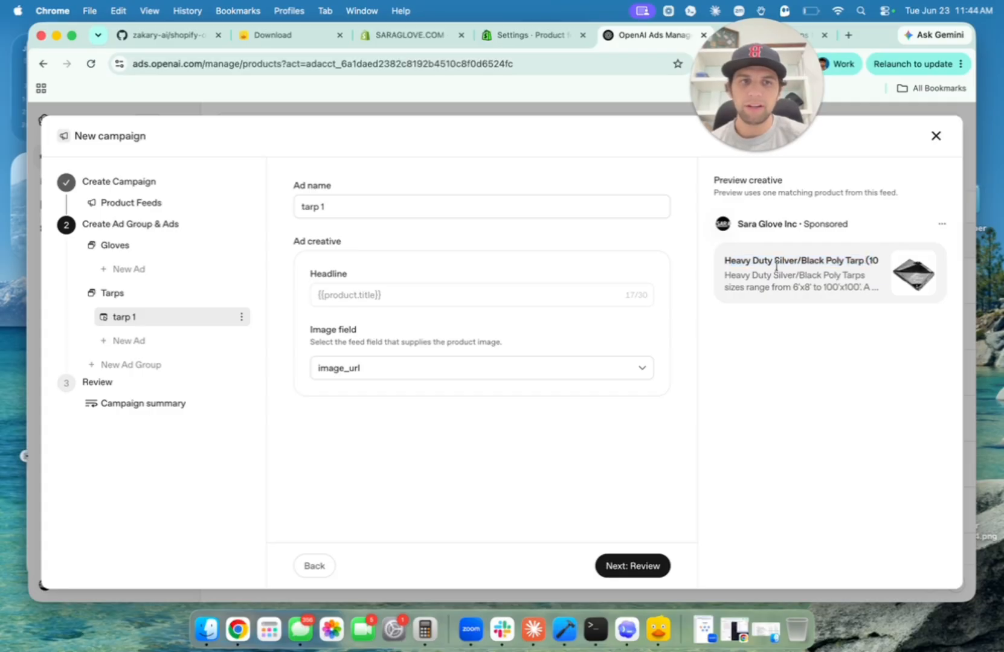
{"action": "left_click_drag", "start_coordinate": [722, 258], "coordinate": [873, 258]}
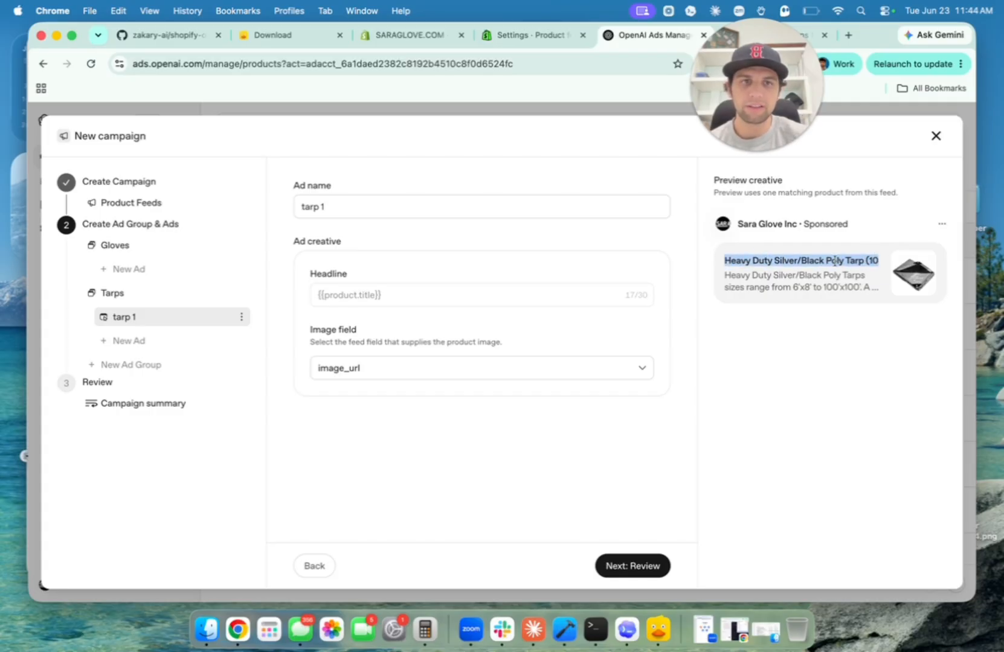
{"action": "left_click_drag", "start_coordinate": [720, 261], "coordinate": [893, 268]}
{"action": "left_click", "coordinate": [855, 268]}
{"action": "left_click", "coordinate": [863, 265]}
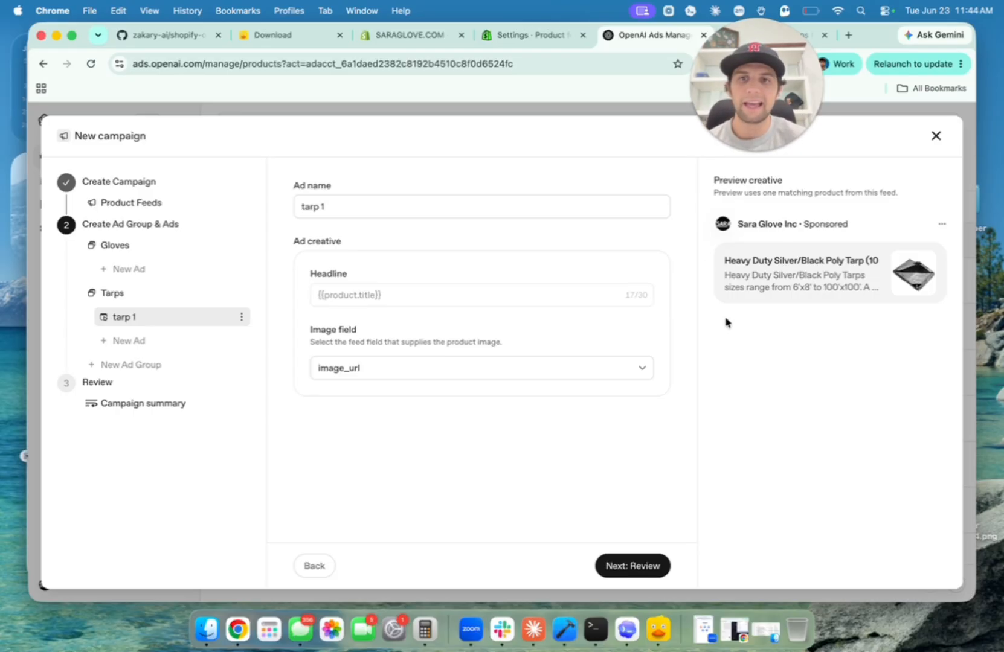
{"action": "left_click_drag", "start_coordinate": [725, 261], "coordinate": [839, 259]}
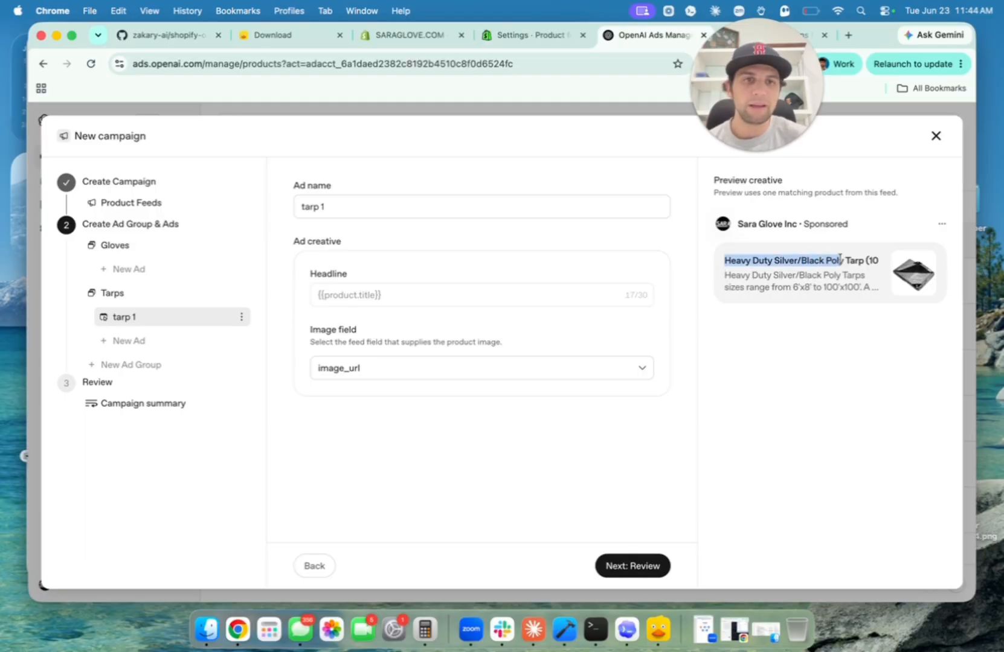
{"action": "mouse_move", "coordinate": [724, 275]}
{"action": "left_mouse_down"}
{"action": "mouse_move", "coordinate": [842, 287]}
{"action": "mouse_move", "coordinate": [713, 260]}
{"action": "left_mouse_up"}
{"action": "left_click", "coordinate": [875, 293]}
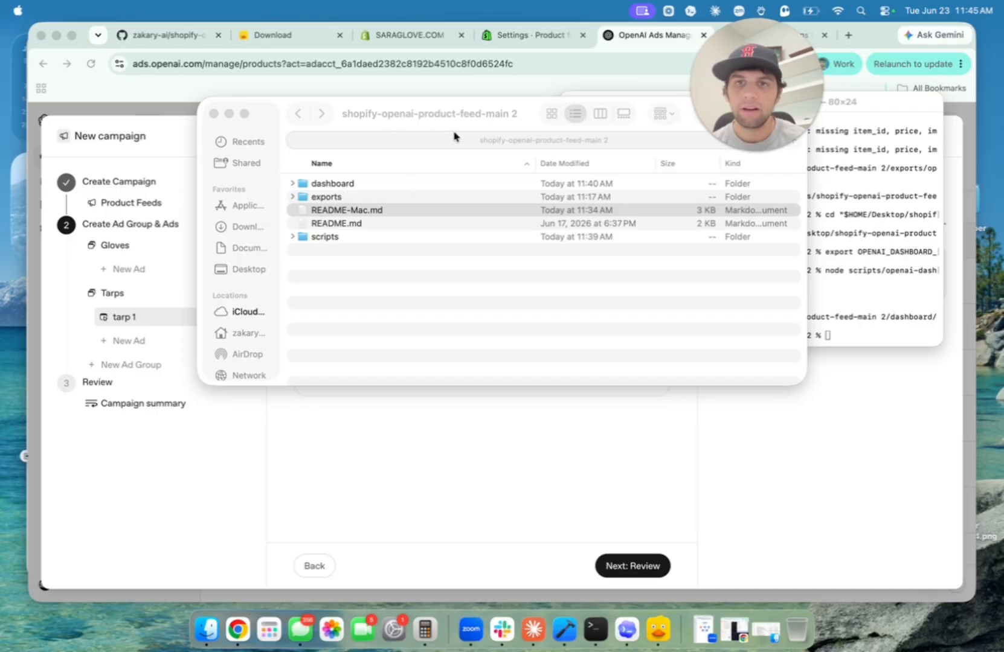
Open README-dash-Mac.md in Xcode from Finder's scripts/openai-dashboard folder.
{"action": "left_click", "coordinate": [357, 239]}
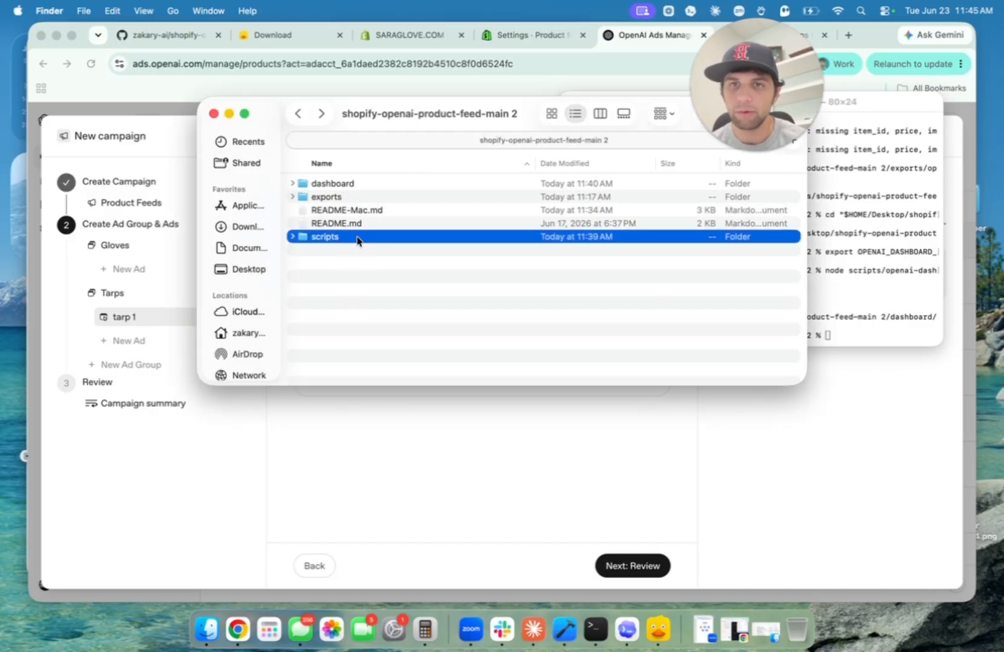
{"action": "double_click", "coordinate": [356, 239]}
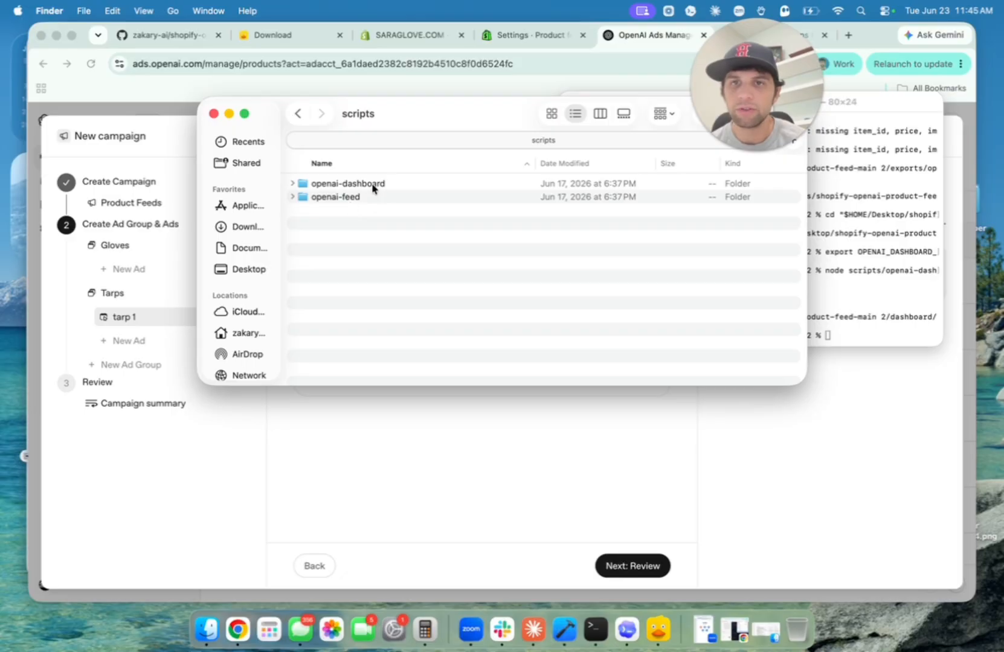
{"action": "double_click", "coordinate": [419, 185]}
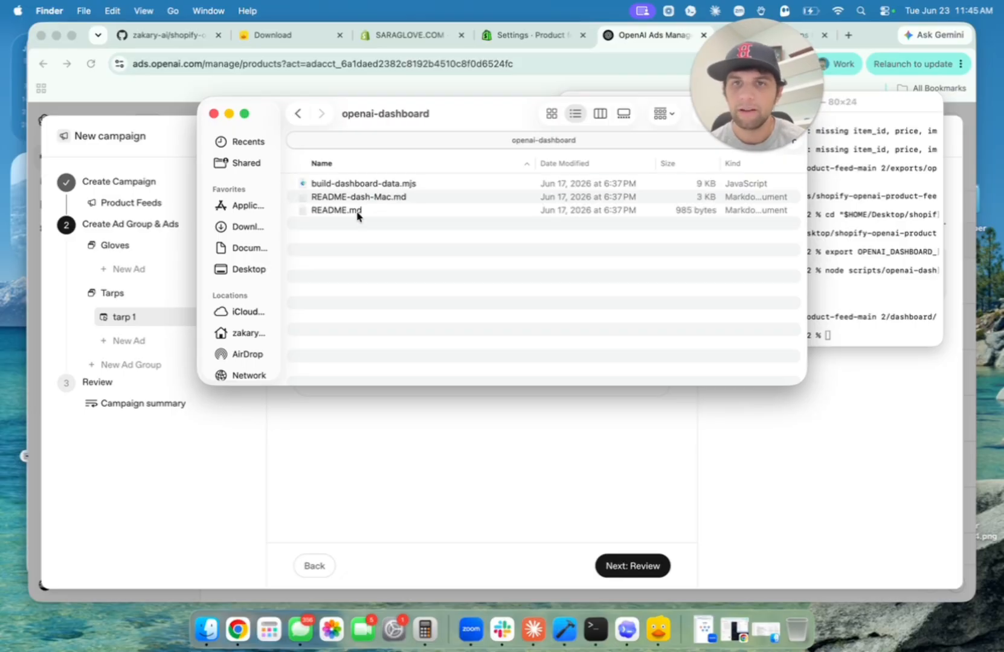
{"action": "double_click", "coordinate": [401, 197]}
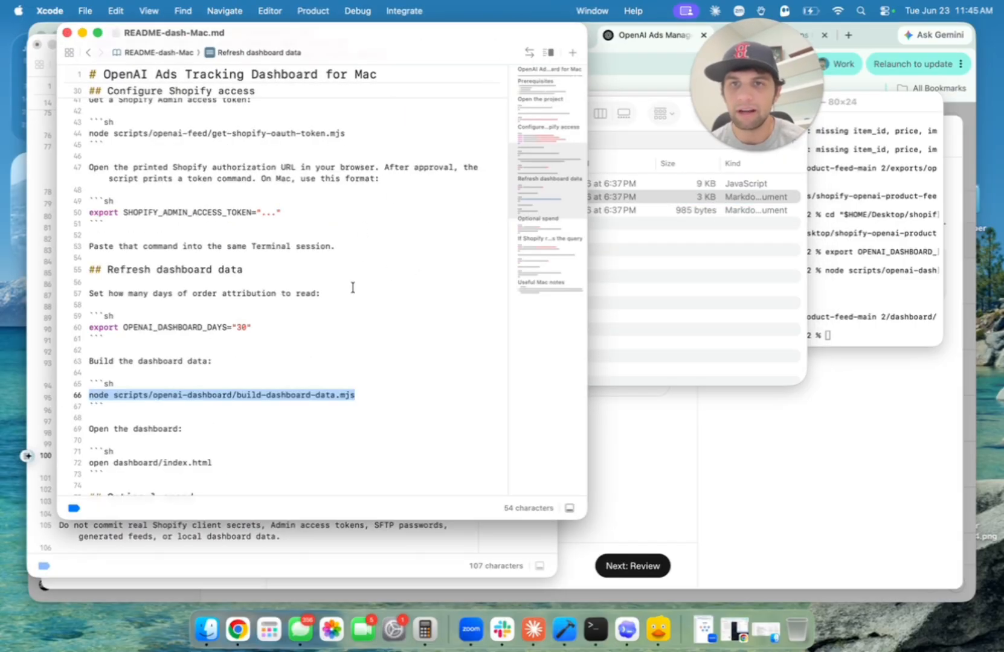
Review the Refresh dashboard data section, highlighting the attribution-days export and build-dashboard-data script lines.
{"action": "left_click", "coordinate": [339, 327]}
{"action": "scroll", "coordinate": [339, 326], "scroll_direction": "up", "scroll_amount": 10}
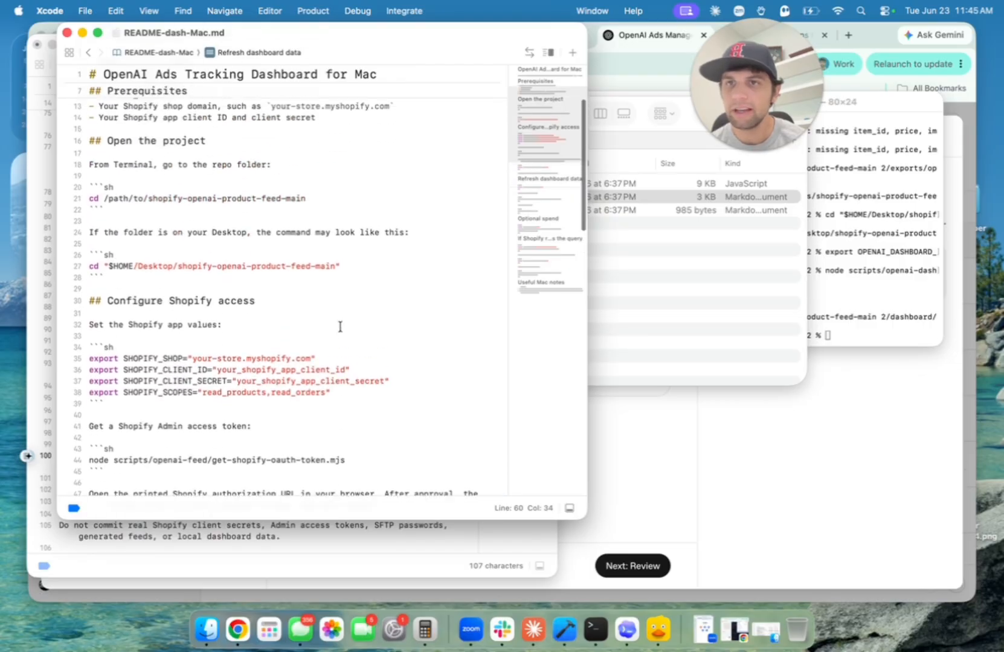
{"action": "scroll", "coordinate": [340, 327], "scroll_direction": "up", "scroll_amount": 5}
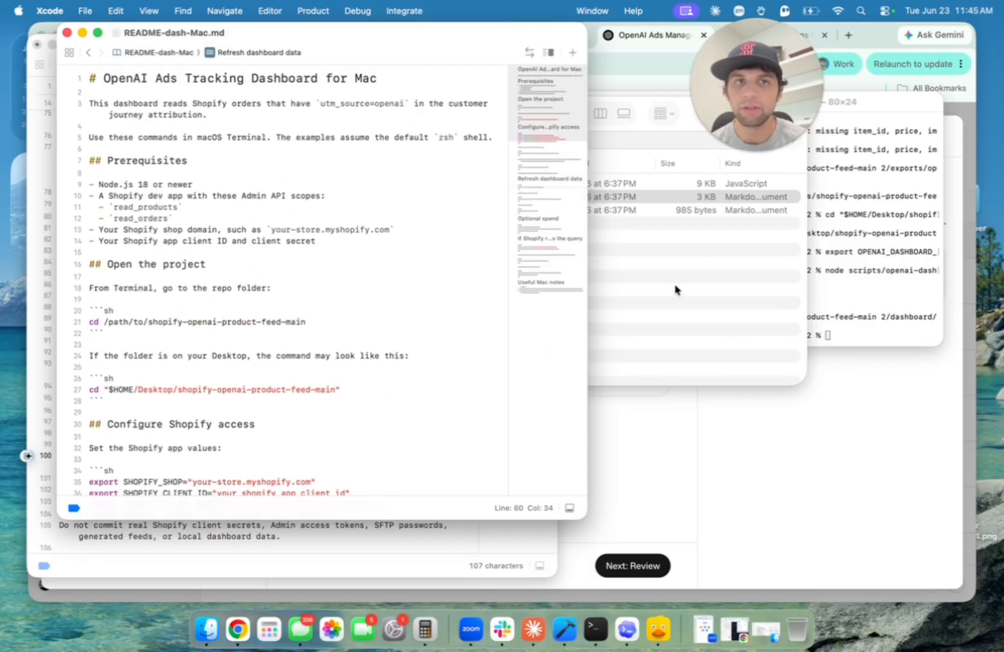
{"action": "scroll", "coordinate": [267, 375], "scroll_direction": "down", "scroll_amount": 10}
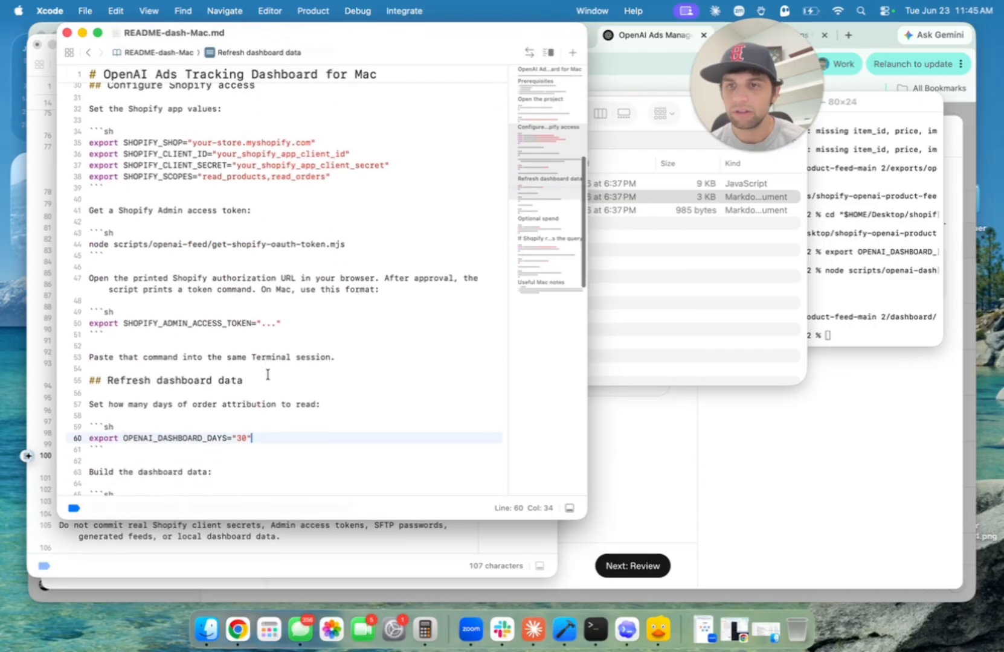
{"action": "scroll", "coordinate": [126, 372], "scroll_direction": "down", "scroll_amount": 3}
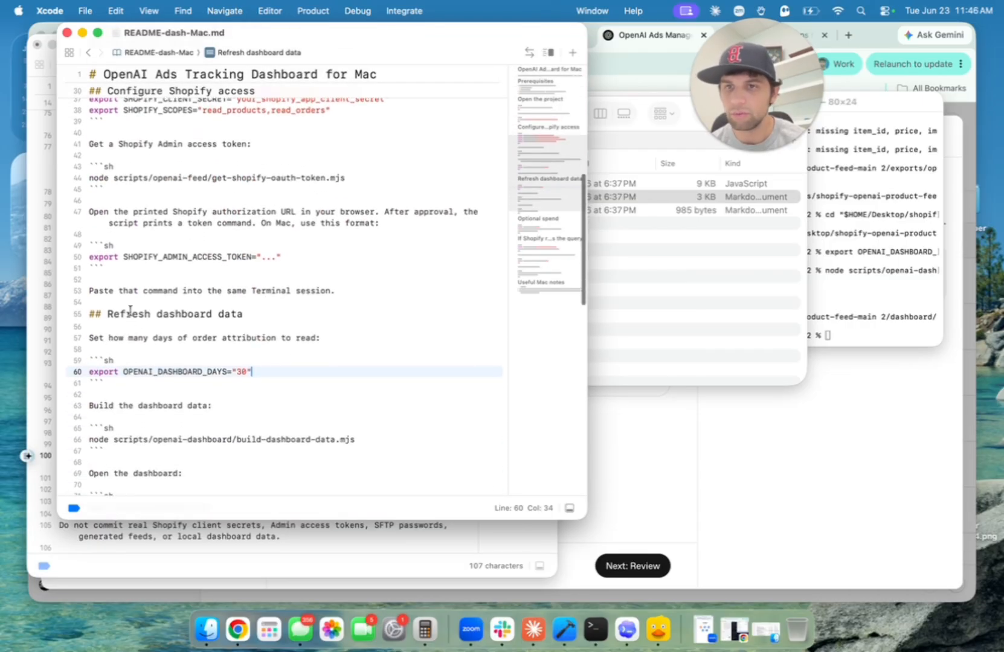
{"action": "scroll", "coordinate": [209, 333], "scroll_direction": "down", "scroll_amount": 3}
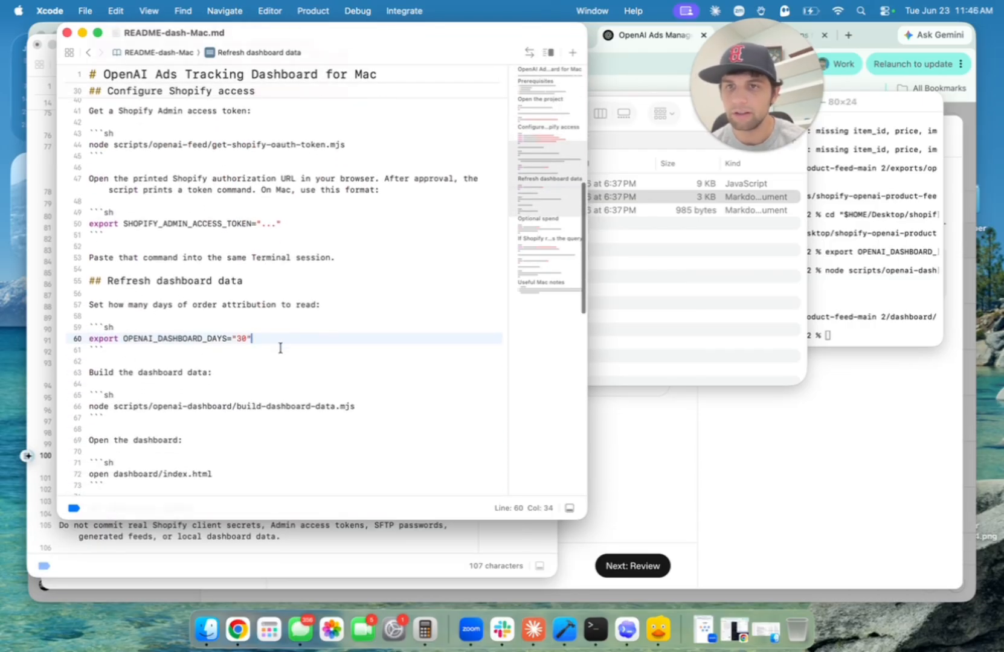
{"action": "left_click_drag", "start_coordinate": [276, 341], "coordinate": [100, 333]}
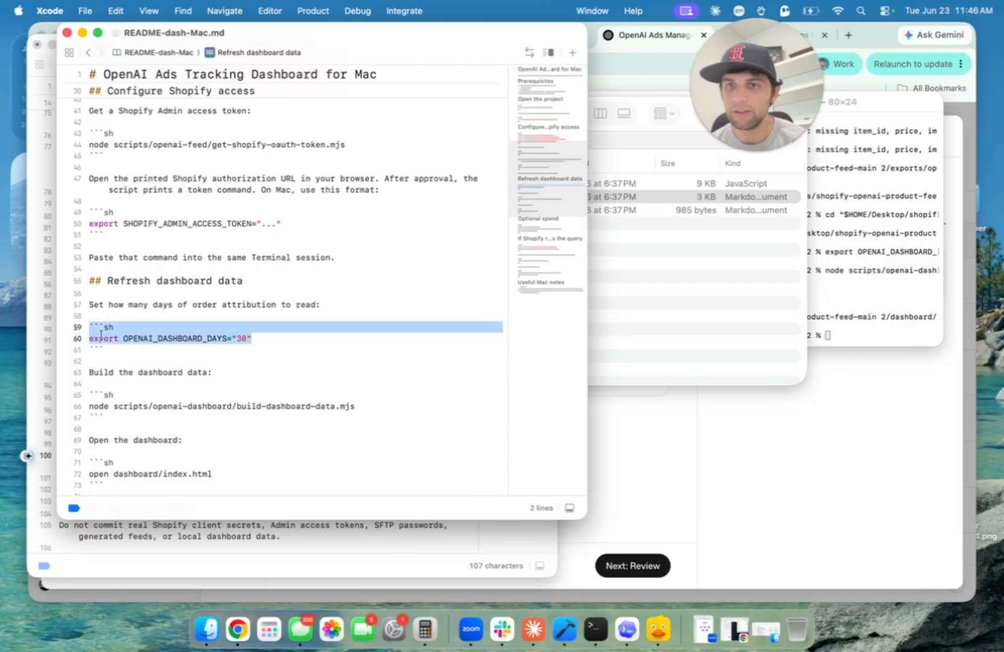
{"action": "left_click_drag", "start_coordinate": [354, 404], "coordinate": [132, 405]}
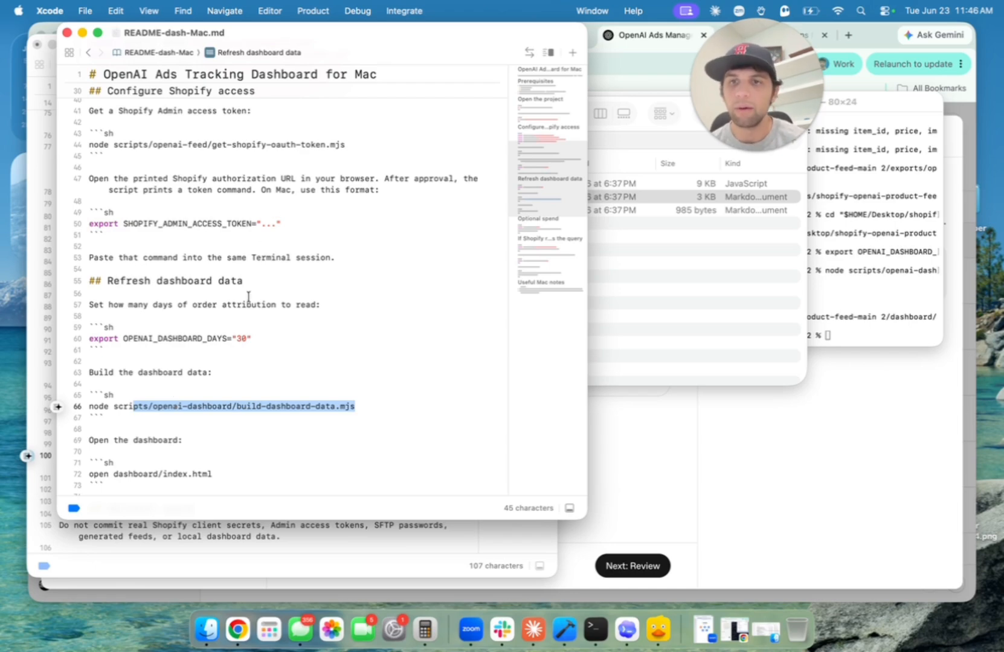
Read the Shopify token instructions, then select the OPENAI_DASHBOARD_DAYS="30" export line.
{"action": "scroll", "coordinate": [247, 297], "scroll_direction": "up", "scroll_amount": 10}
{"action": "left_click_drag", "start_coordinate": [331, 275], "coordinate": [82, 243]}
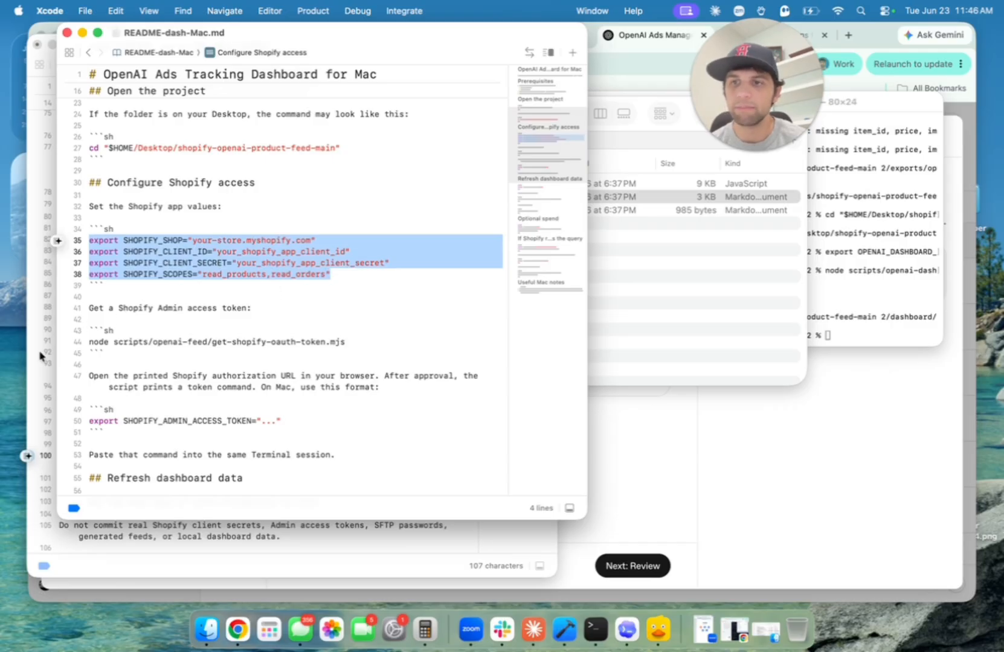
{"action": "left_click", "coordinate": [462, 383]}
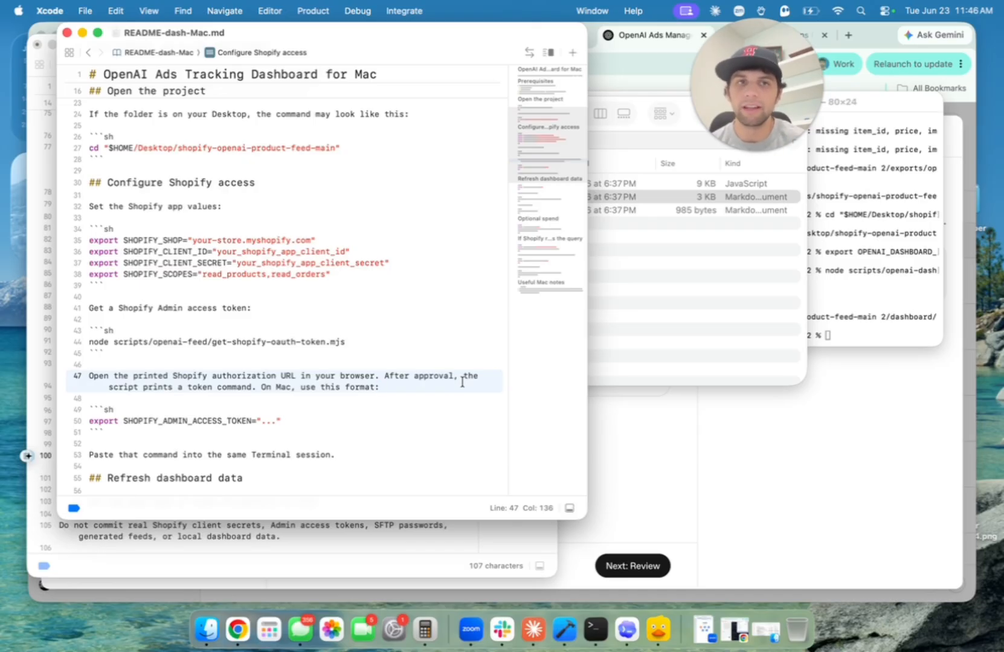
{"action": "scroll", "coordinate": [462, 381], "scroll_direction": "down", "scroll_amount": 8}
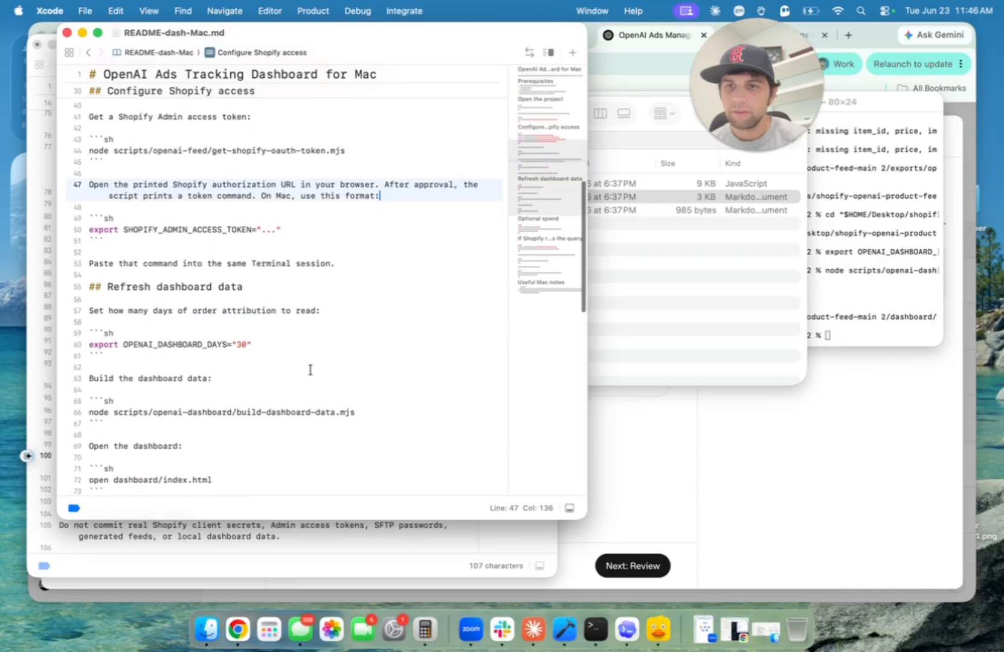
{"action": "left_click", "coordinate": [254, 346]}
{"action": "left_click_drag", "start_coordinate": [254, 347], "coordinate": [87, 344]}
Run the OPENAI_DASHBOARD_DAYS="30" export in Terminal.
{"action": "key", "text": "super+c"}
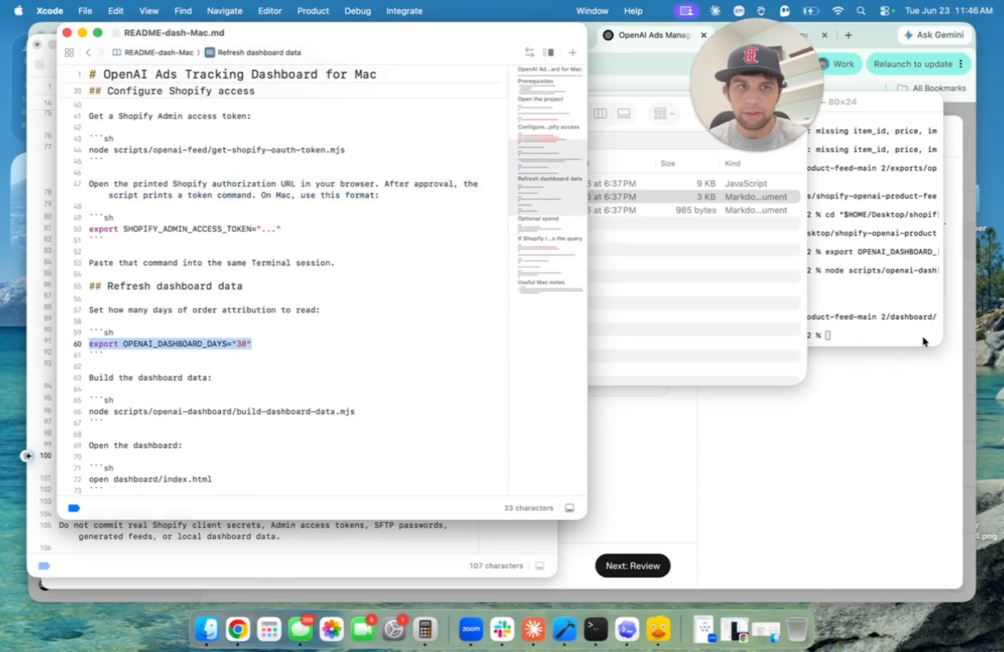
{"action": "left_click", "coordinate": [890, 321]}
{"action": "key", "text": "super+v"}
{"action": "key", "text": "Return"}
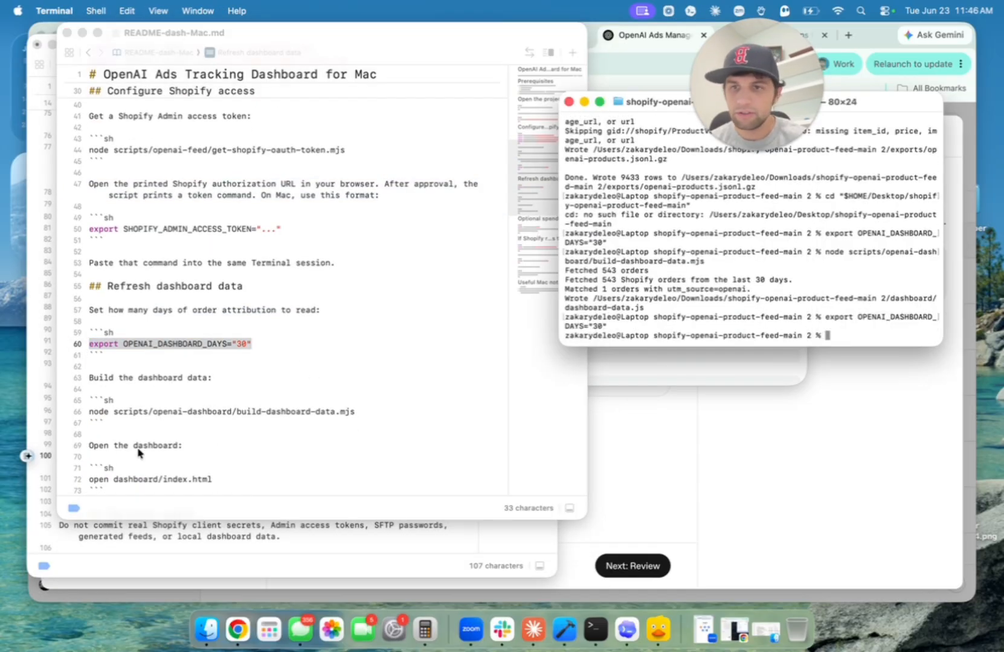
Run node build-dashboard-data.mjs, which finds 544 orders with 1 matched to utm_source=openai.
{"action": "key", "text": "super+Tab"}
{"action": "left_click_drag", "start_coordinate": [362, 410], "coordinate": [87, 411]}
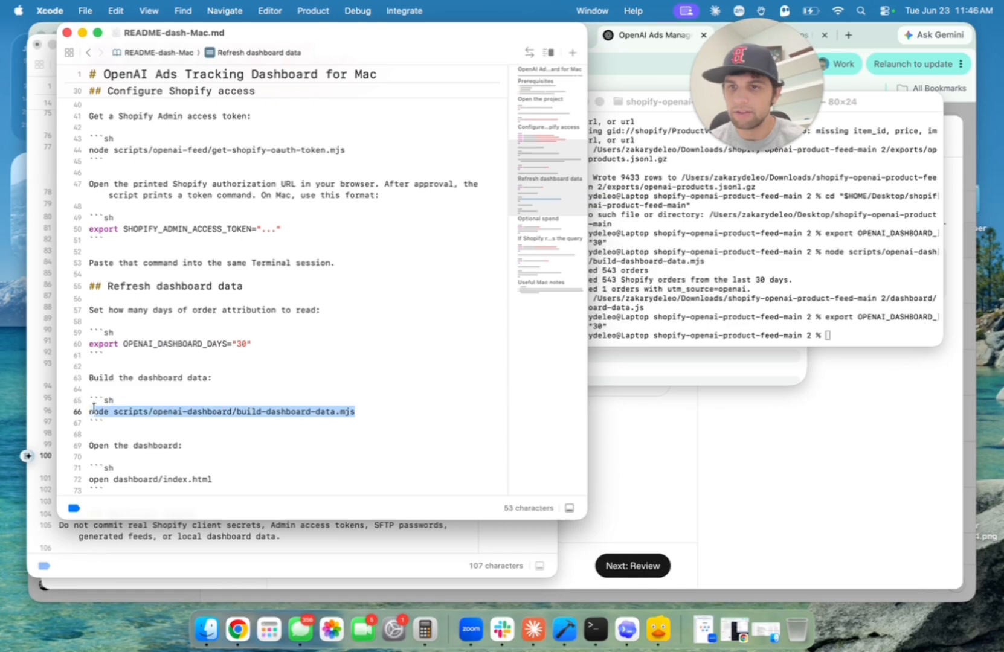
{"action": "key", "text": "super+c"}
{"action": "left_click", "coordinate": [873, 340]}
{"action": "key", "text": "super+v"}
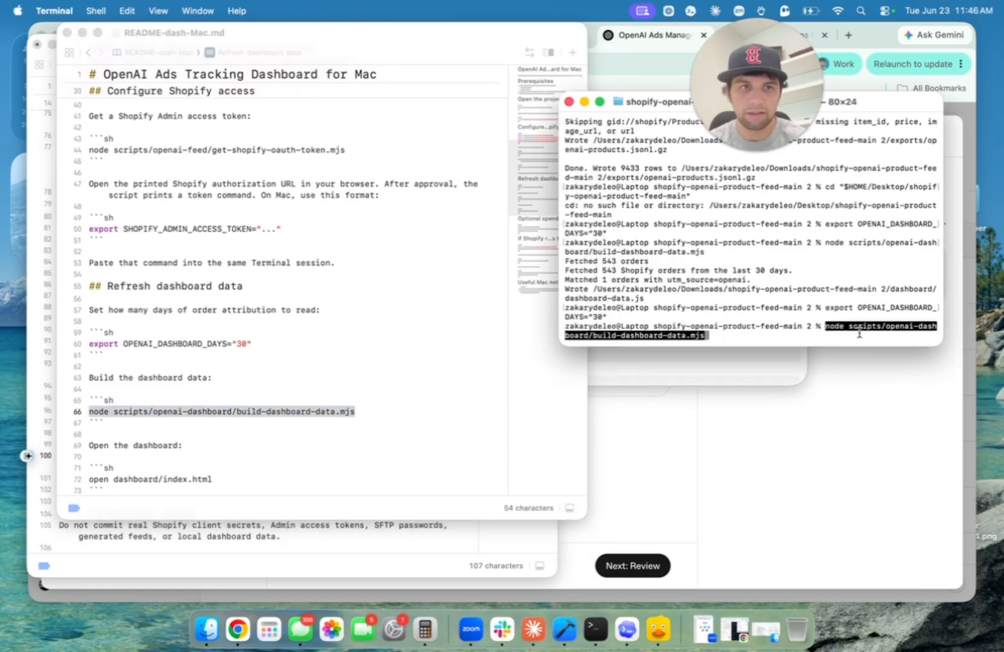
{"action": "key", "text": "Return"}
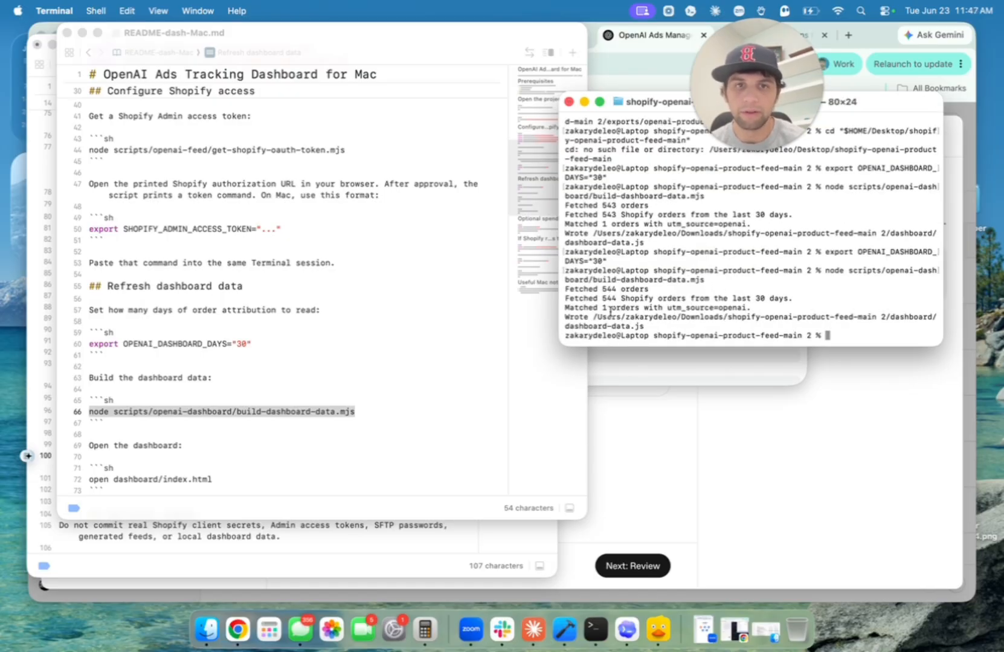
{"action": "left_click_drag", "start_coordinate": [600, 308], "coordinate": [743, 305]}
{"action": "left_click", "coordinate": [688, 307]}
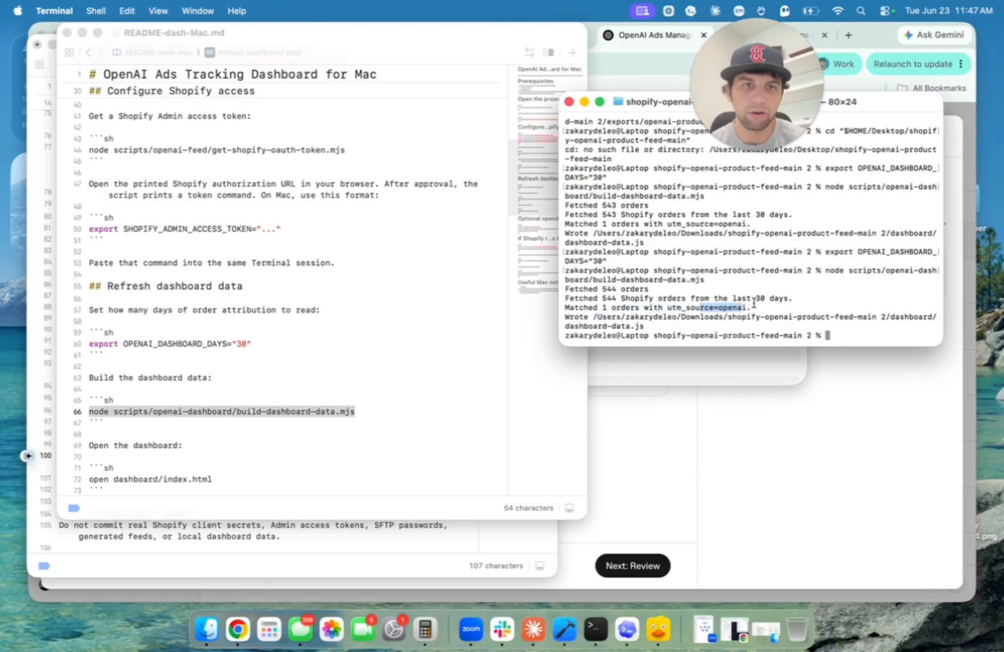
Run the README's command to open dashboard/index.html in the browser.
{"action": "left_click", "coordinate": [257, 392]}
{"action": "scroll", "coordinate": [258, 392], "scroll_direction": "down", "scroll_amount": 5}
{"action": "left_click_drag", "start_coordinate": [212, 385], "coordinate": [88, 380]}
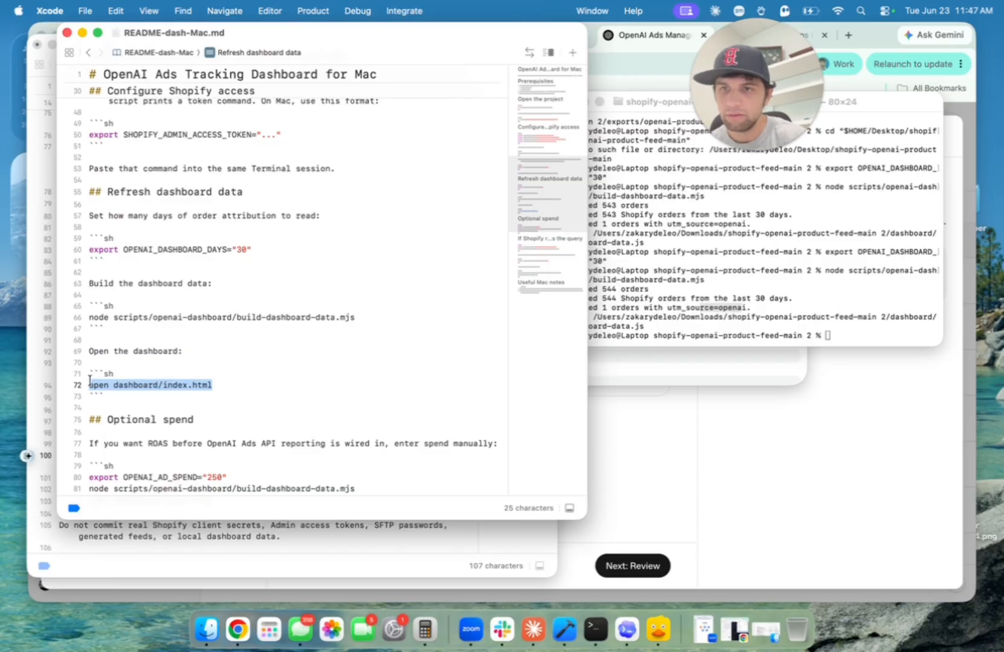
{"action": "left_click", "coordinate": [794, 342]}
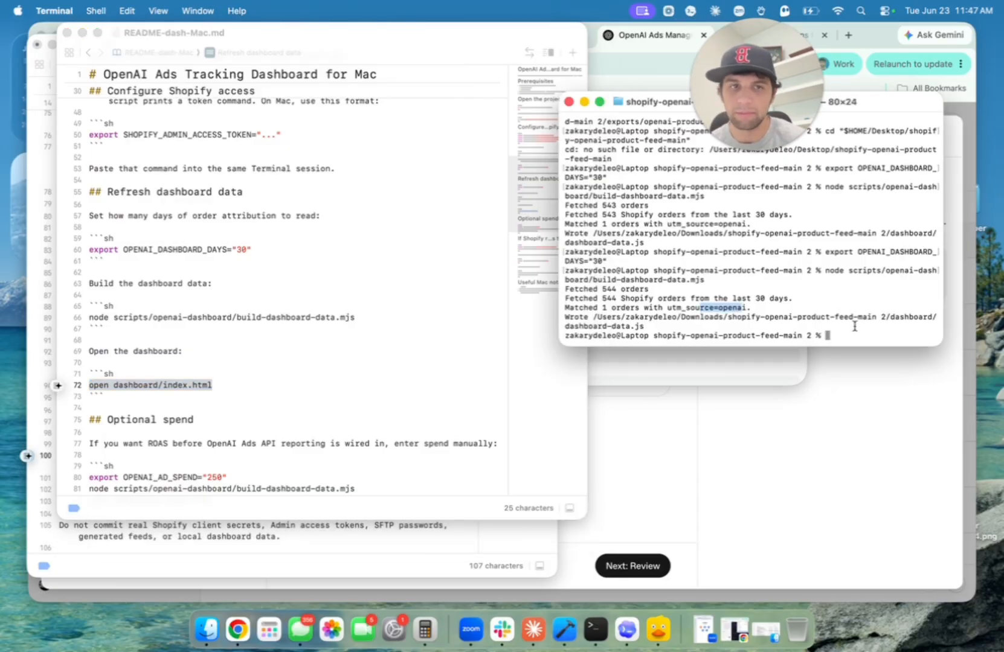
{"action": "key", "text": "super+v"}
{"action": "key", "text": "Return"}
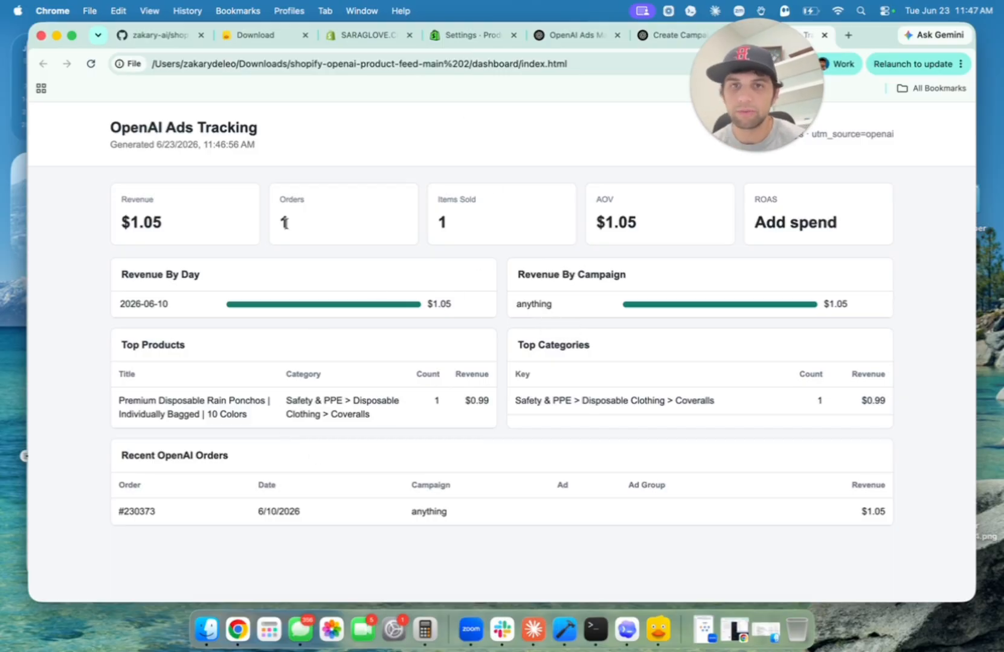
{"action": "left_click_drag", "start_coordinate": [158, 223], "coordinate": [119, 197]}
{"action": "left_click_drag", "start_coordinate": [341, 218], "coordinate": [279, 203]}
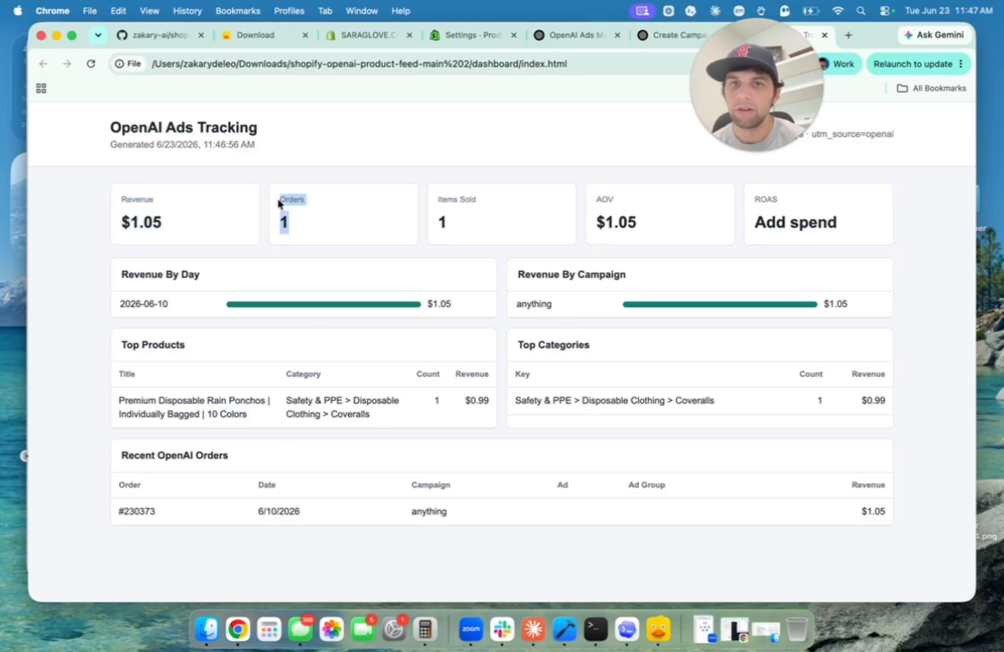
{"action": "left_click_drag", "start_coordinate": [483, 225], "coordinate": [427, 199]}
{"action": "left_click_drag", "start_coordinate": [665, 224], "coordinate": [595, 200]}
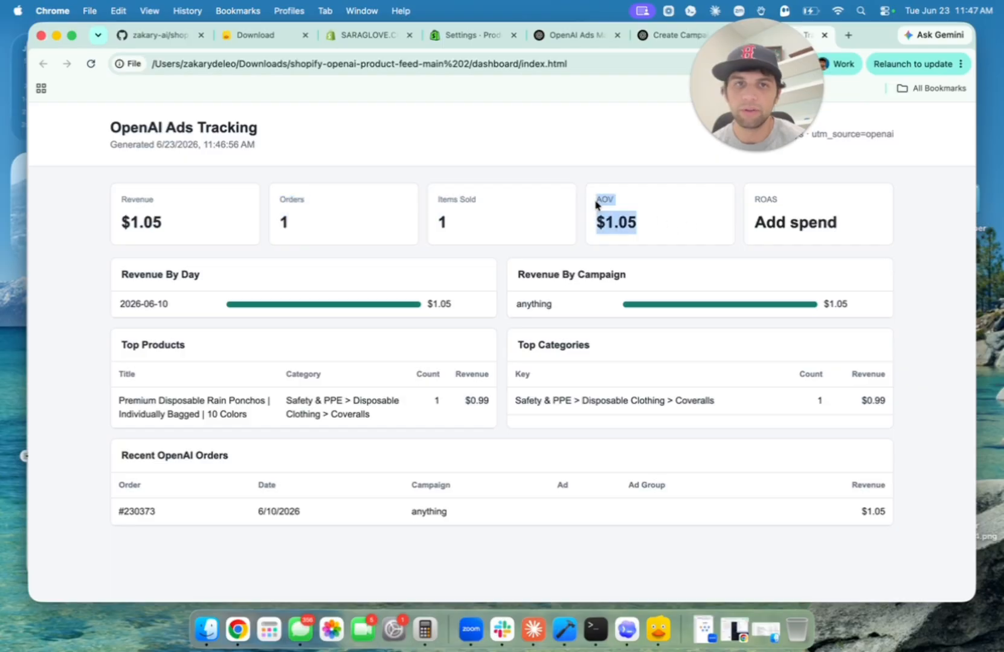
{"action": "left_click", "coordinate": [827, 252]}
{"action": "left_click_drag", "start_coordinate": [749, 202], "coordinate": [791, 223]}
{"action": "left_click", "coordinate": [831, 226]}
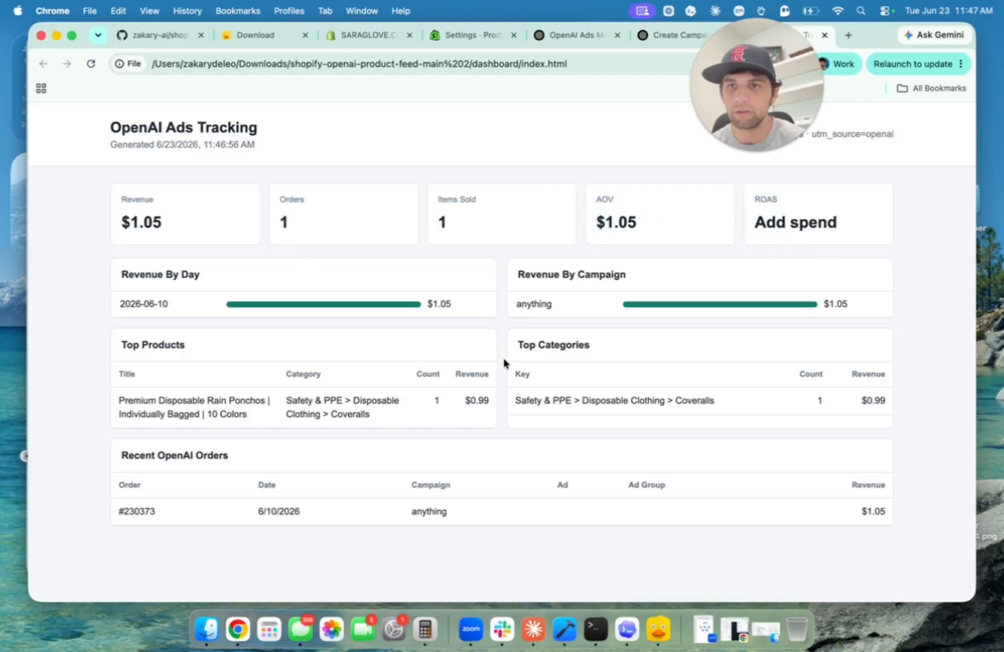
{"action": "left_click_drag", "start_coordinate": [122, 278], "coordinate": [194, 288]}
{"action": "left_click", "coordinate": [153, 297]}
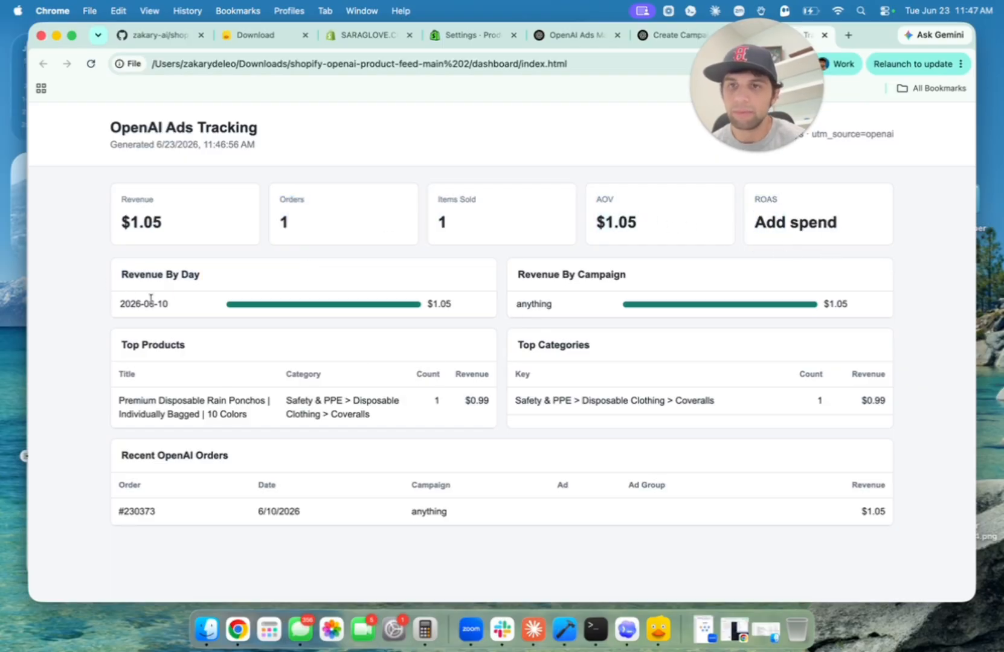
{"action": "left_click_drag", "start_coordinate": [131, 303], "coordinate": [176, 307]}
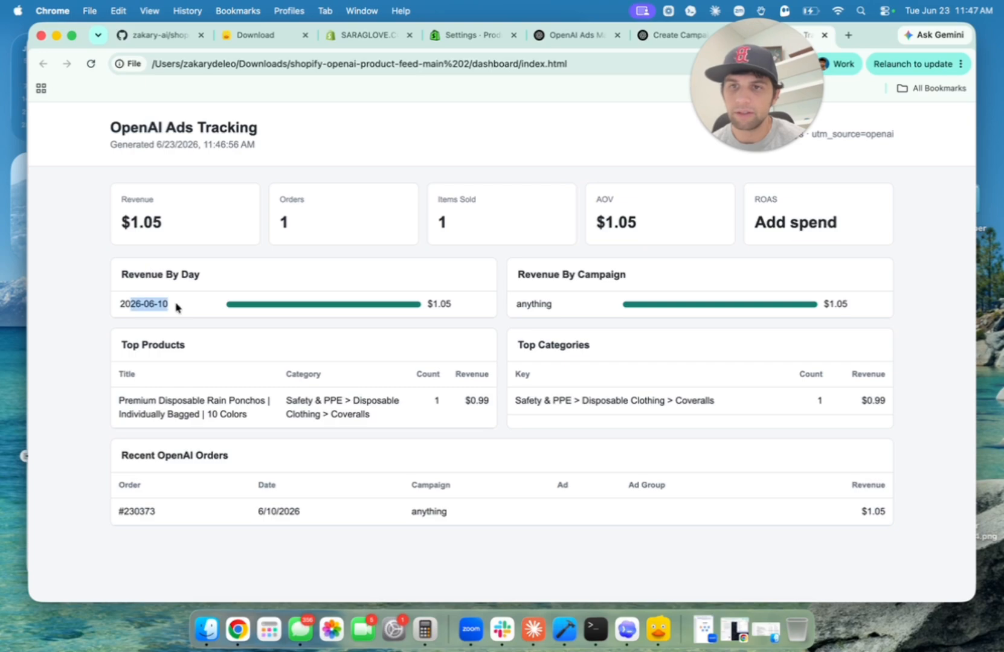
{"action": "left_click_drag", "start_coordinate": [553, 305], "coordinate": [531, 304]}
{"action": "left_click", "coordinate": [568, 310]}
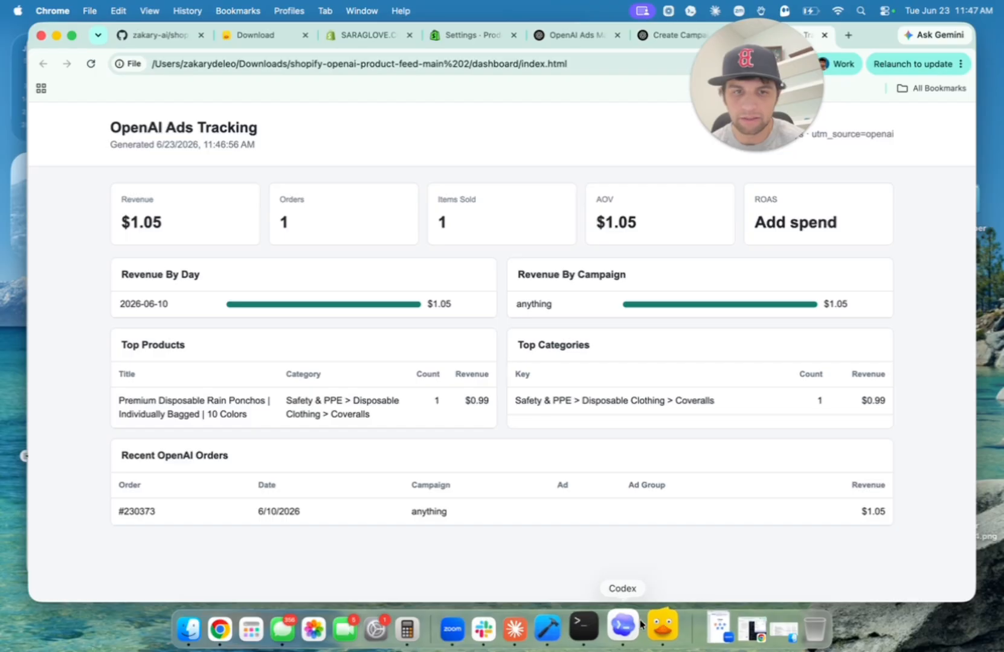
{"action": "left_click", "coordinate": [565, 629]}
Change OPENAI_AD_SPEND in the README's Optional spend section from 250 to 100.
{"action": "scroll", "coordinate": [283, 349], "scroll_direction": "down", "scroll_amount": 2}
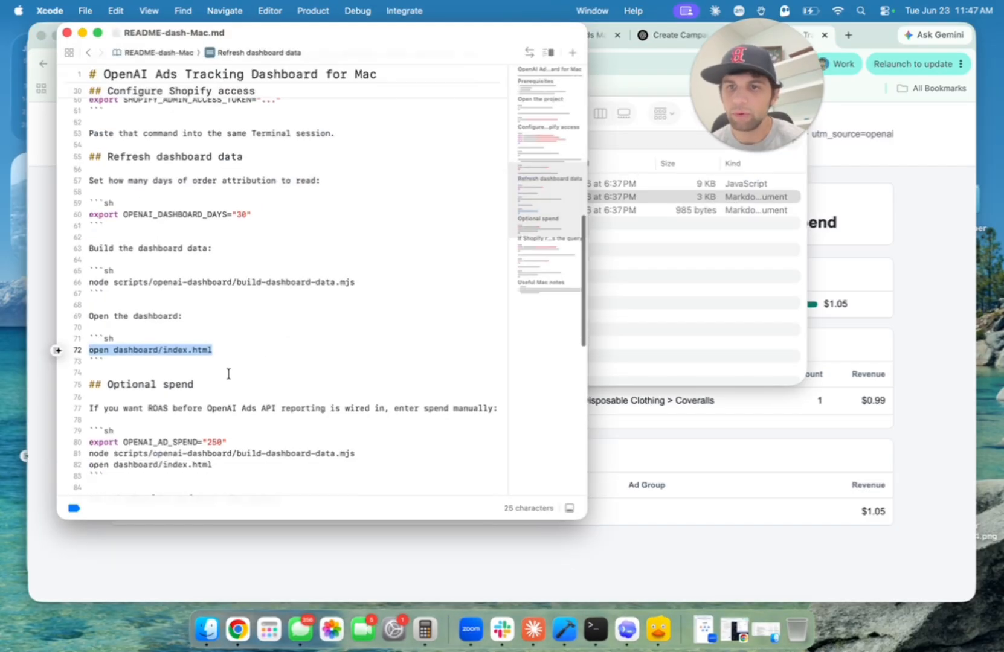
{"action": "left_click", "coordinate": [122, 408]}
{"action": "scroll", "coordinate": [146, 399], "scroll_direction": "down", "scroll_amount": 1}
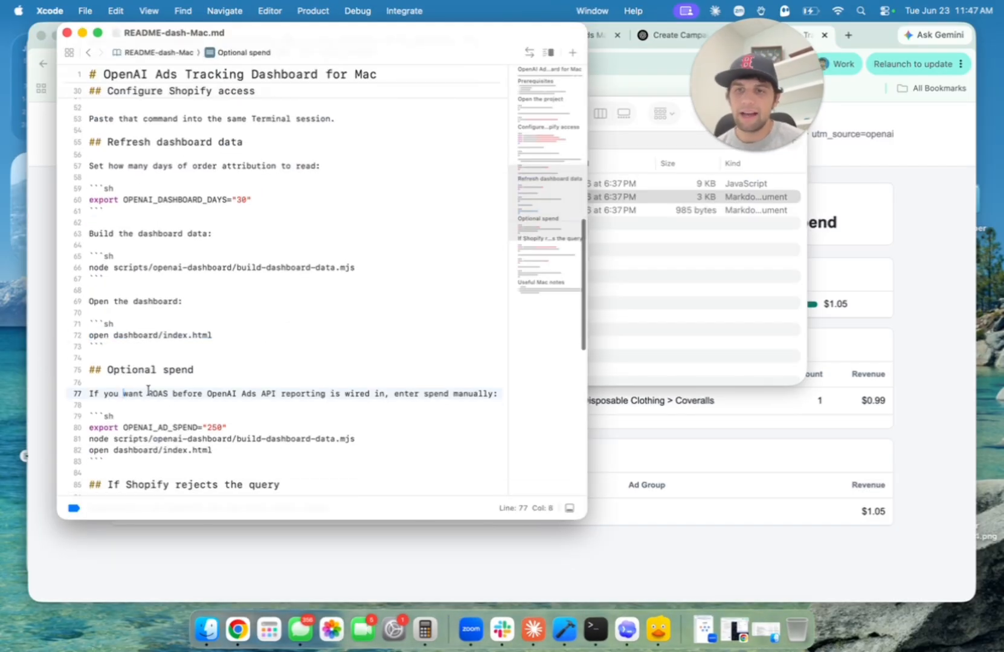
{"action": "left_click_drag", "start_coordinate": [148, 394], "coordinate": [188, 394]}
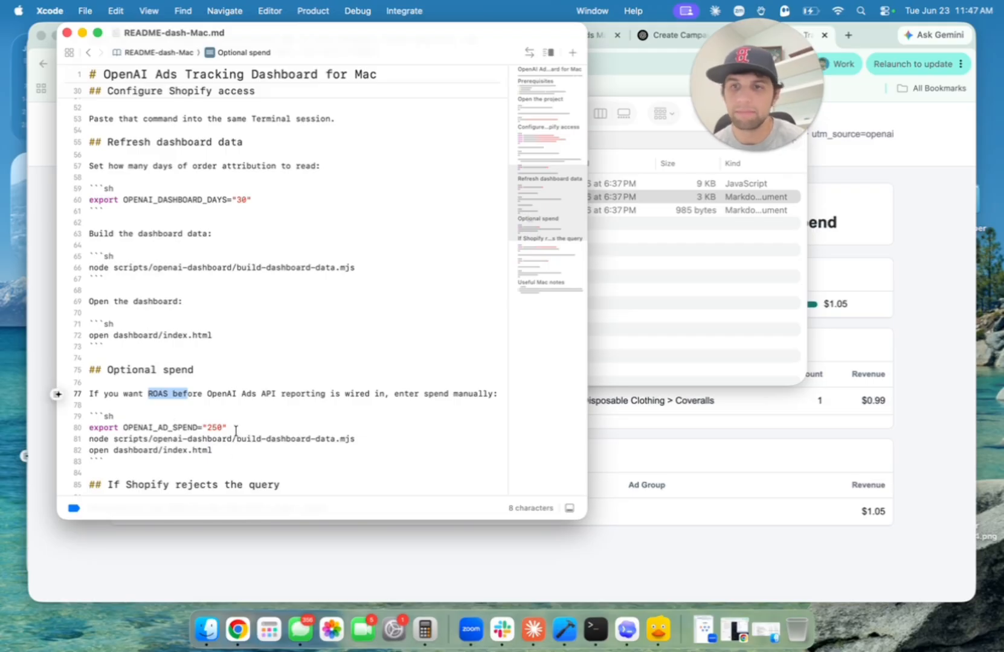
{"action": "left_click", "coordinate": [223, 427]}
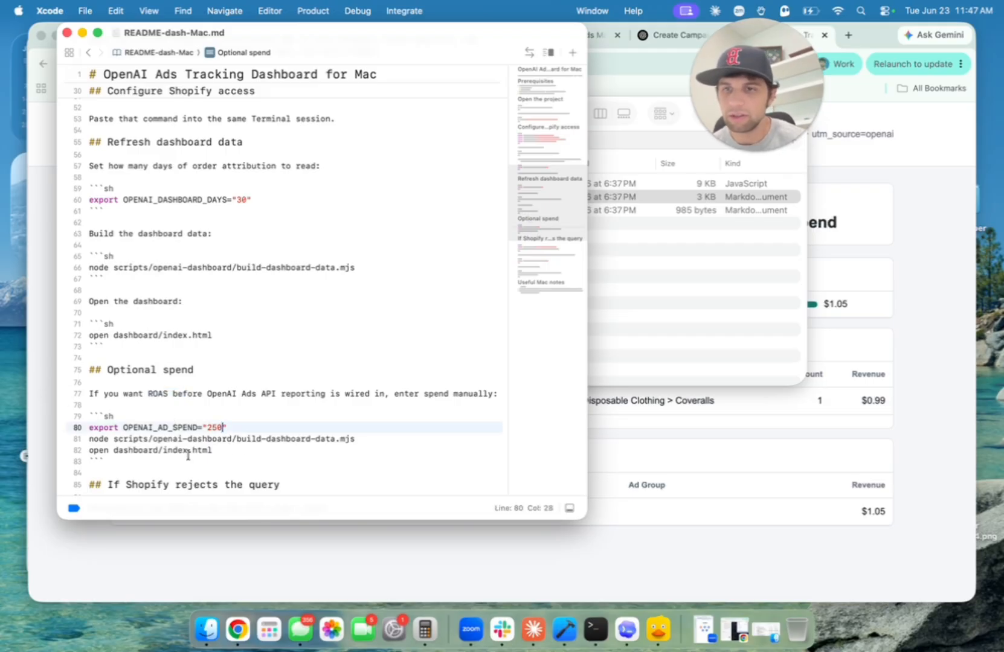
{"action": "key", "text": "BackSpace"}
{"action": "key", "text": "BackSpace"}
{"action": "key", "text": "BackSpace"}
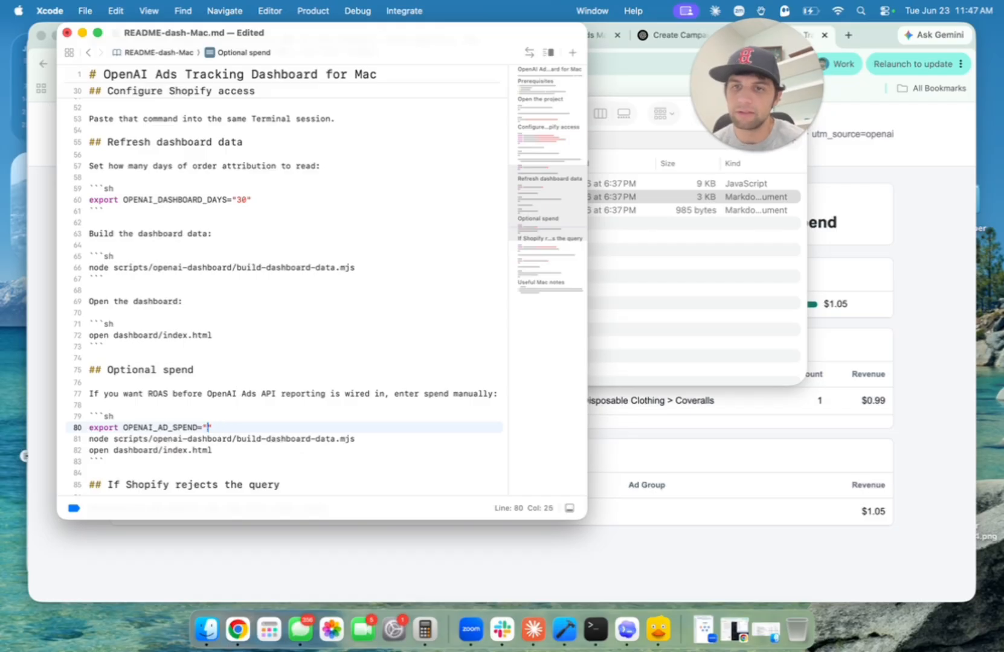
{"action": "type", "text": "100"}
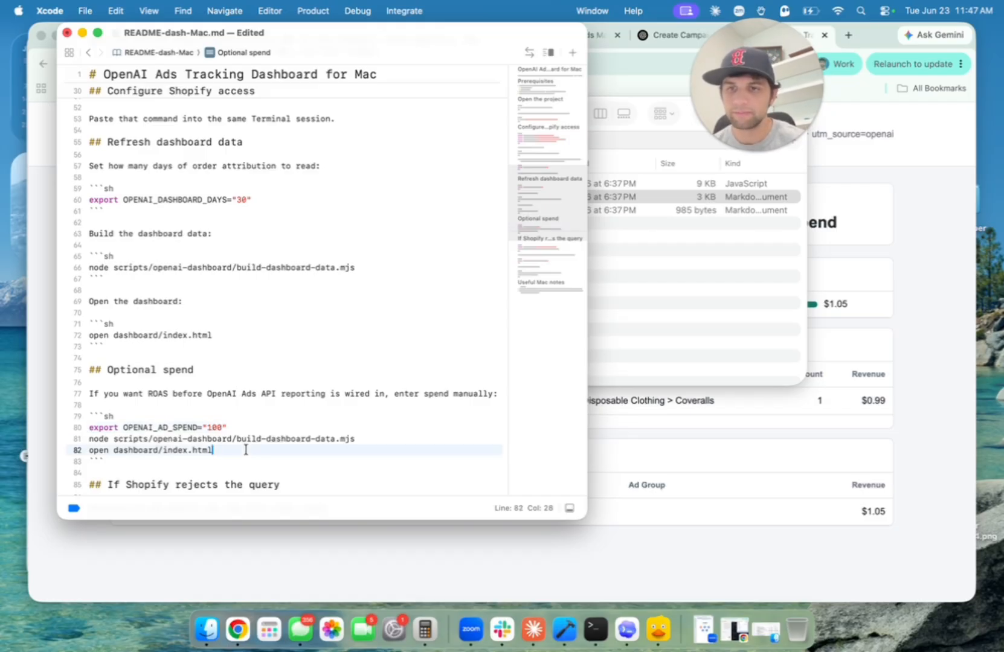
Run the spend, build and open-dashboard commands in Terminal to rebuild with $100 spend.
{"action": "left_click_drag", "start_coordinate": [246, 450], "coordinate": [77, 429]}
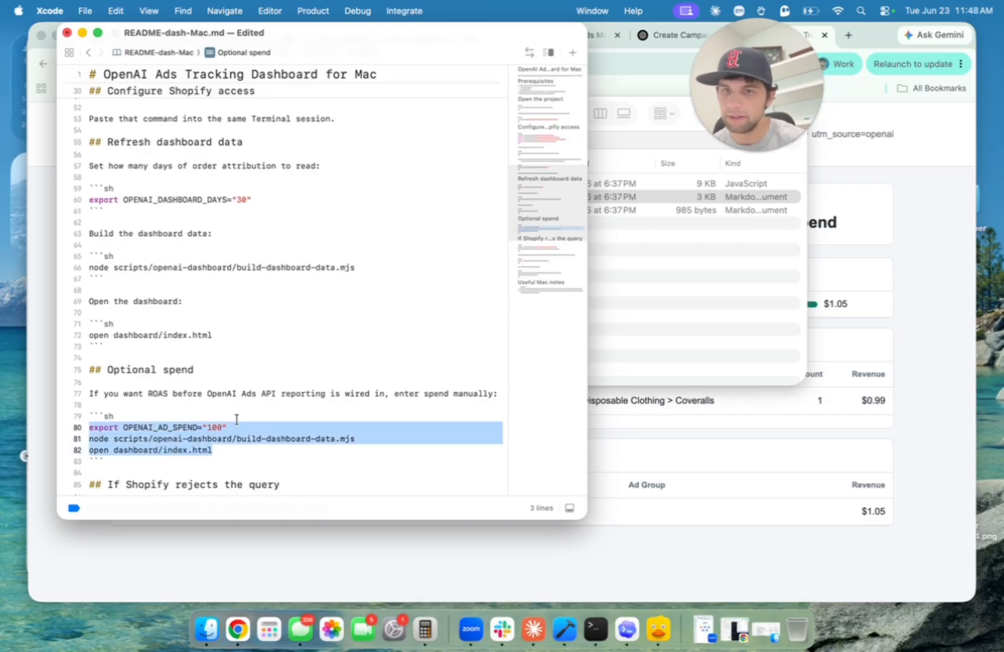
{"action": "left_click", "coordinate": [594, 629]}
{"action": "key", "text": "super+v"}
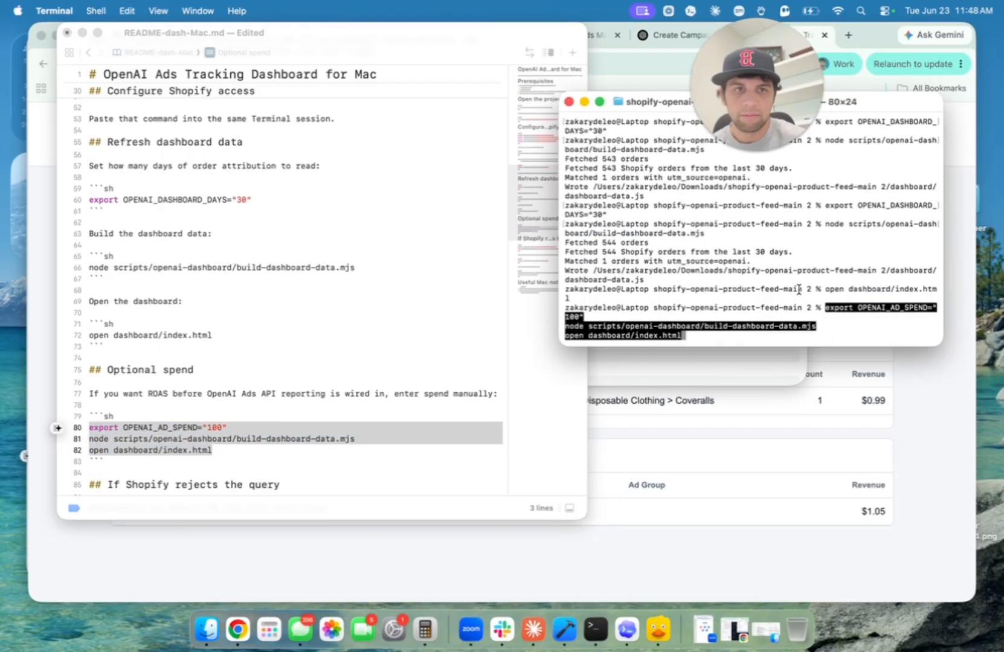
{"action": "key", "text": "Return"}
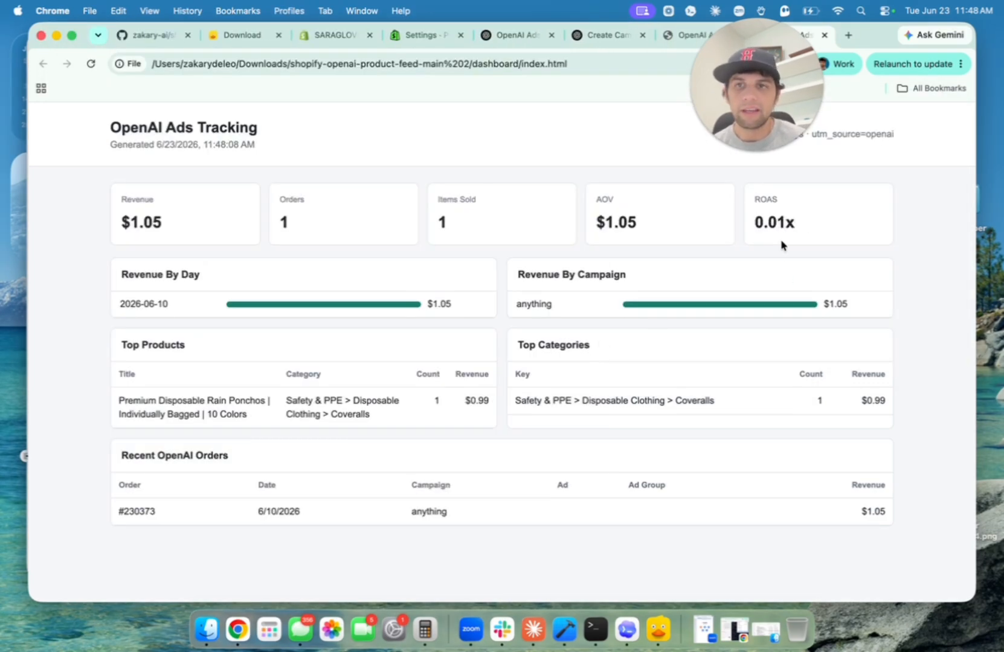
{"action": "left_click_drag", "start_coordinate": [781, 245], "coordinate": [739, 220]}
{"action": "left_click", "coordinate": [782, 217]}
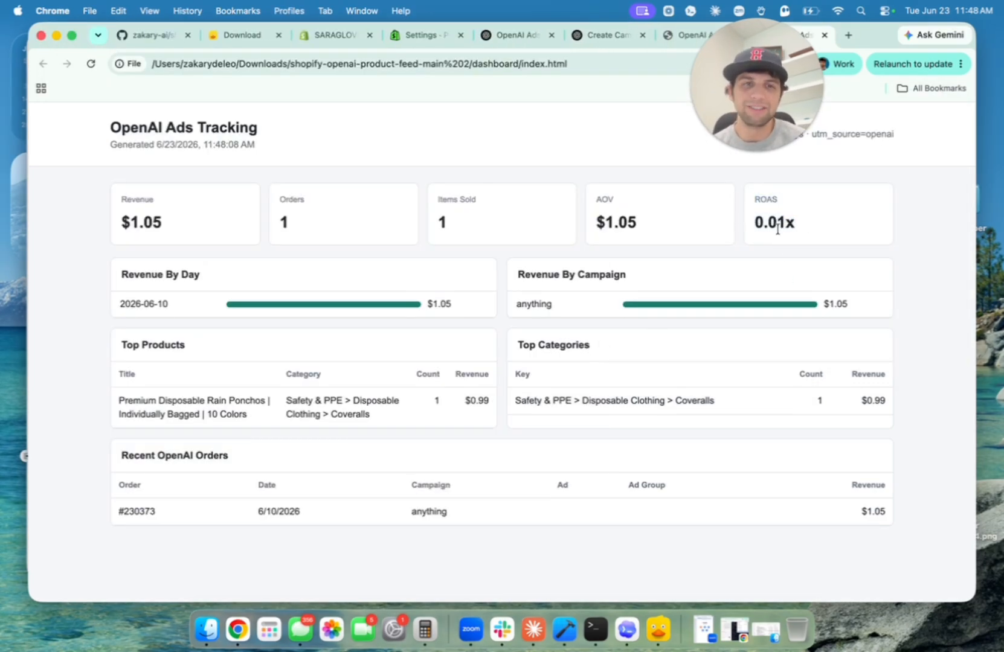